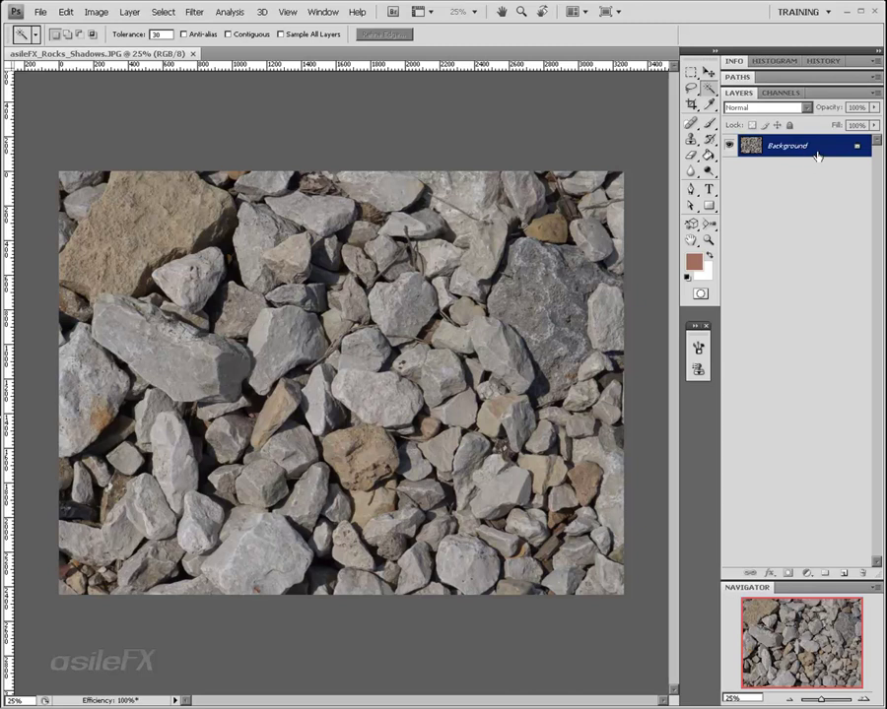
# Duplicate the Background layer of the rocks image and set the copy's blending mode to Lighten
pyautogui.moveTo(816, 155); pyautogui.dragTo(845, 572)
pyautogui.click(781, 105)
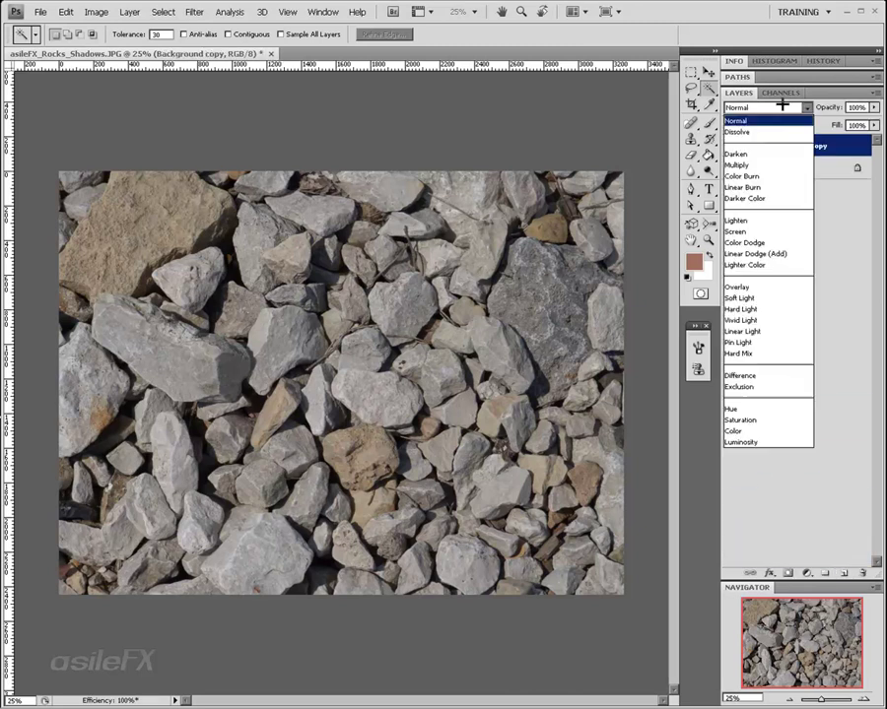
pyautogui.click(773, 221)
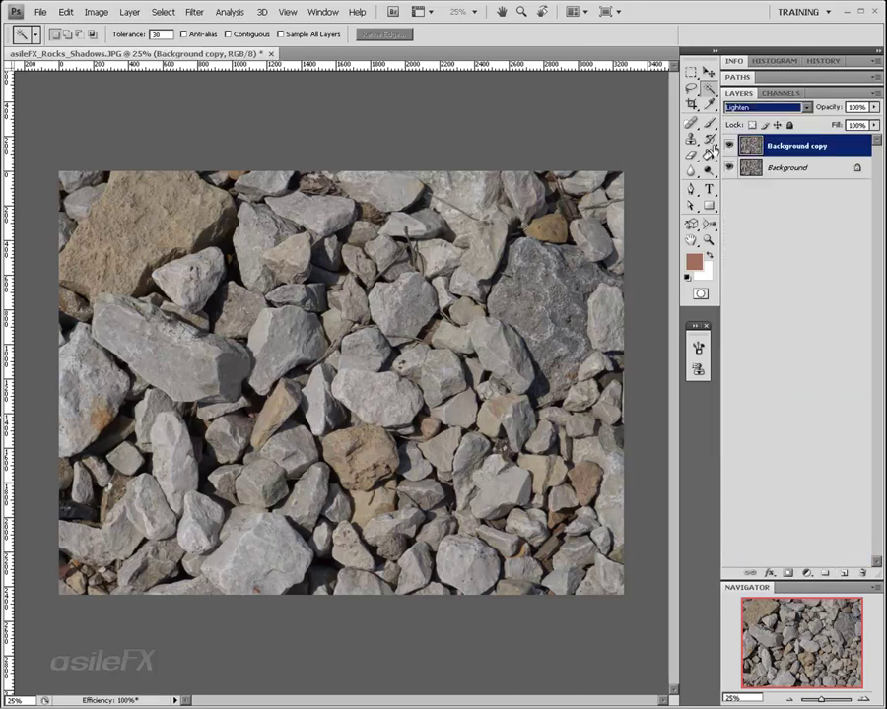
# Try offsetting the copied layer by +986 pixels horizontally and +1169 pixels vertically with wrap-around edges
pyautogui.click(194, 11)
pyautogui.moveTo(257, 271)
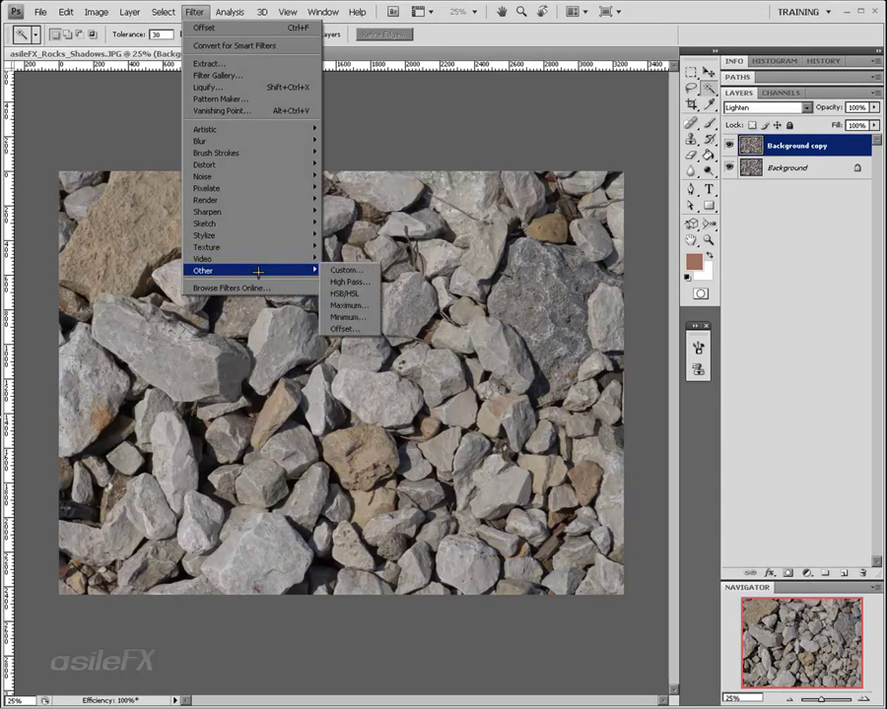
pyautogui.click(343, 328)
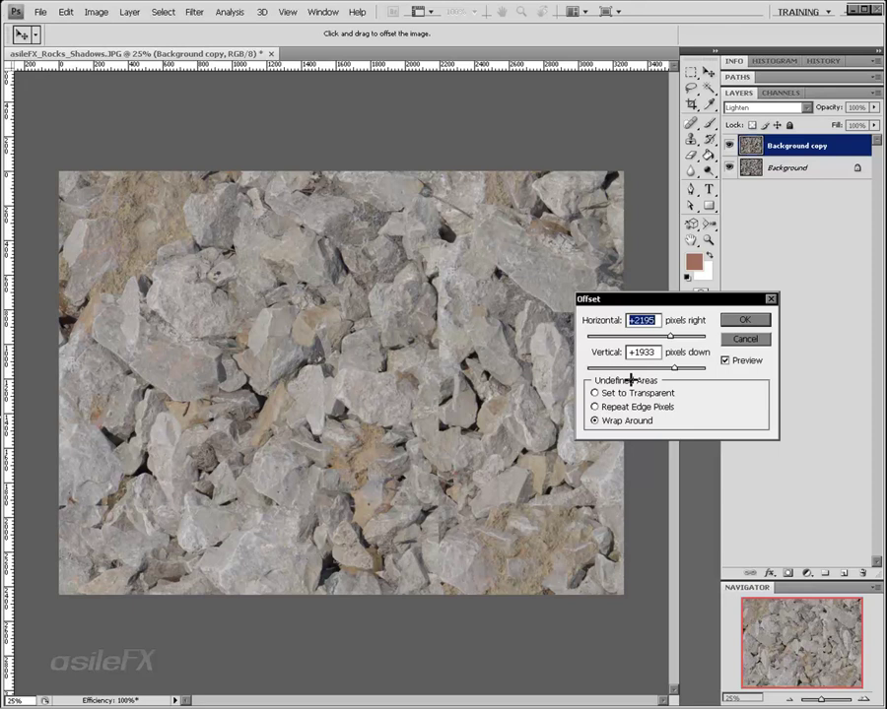
pyautogui.moveTo(650, 336); pyautogui.dragTo(656, 368)
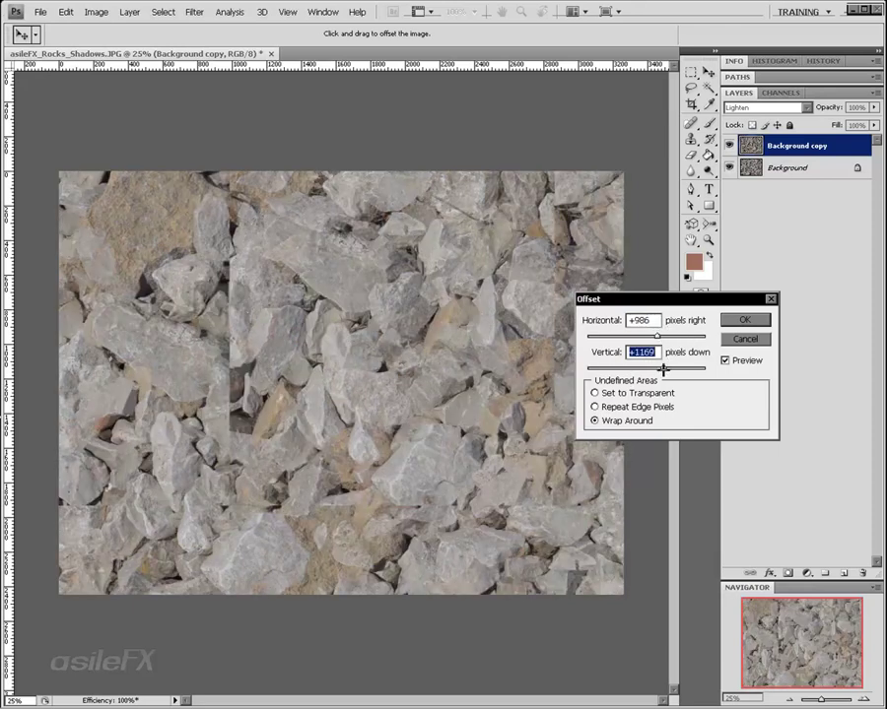
pyautogui.click(731, 341)
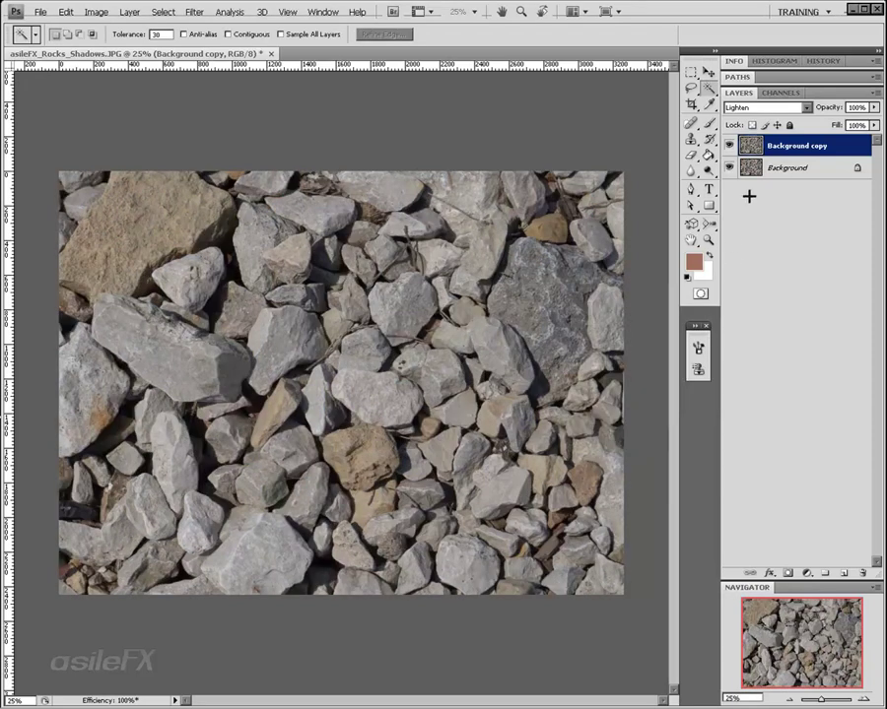
# Delete the duplicated Background copy layer
pyautogui.rightClick(771, 146)
pyautogui.click(814, 205)
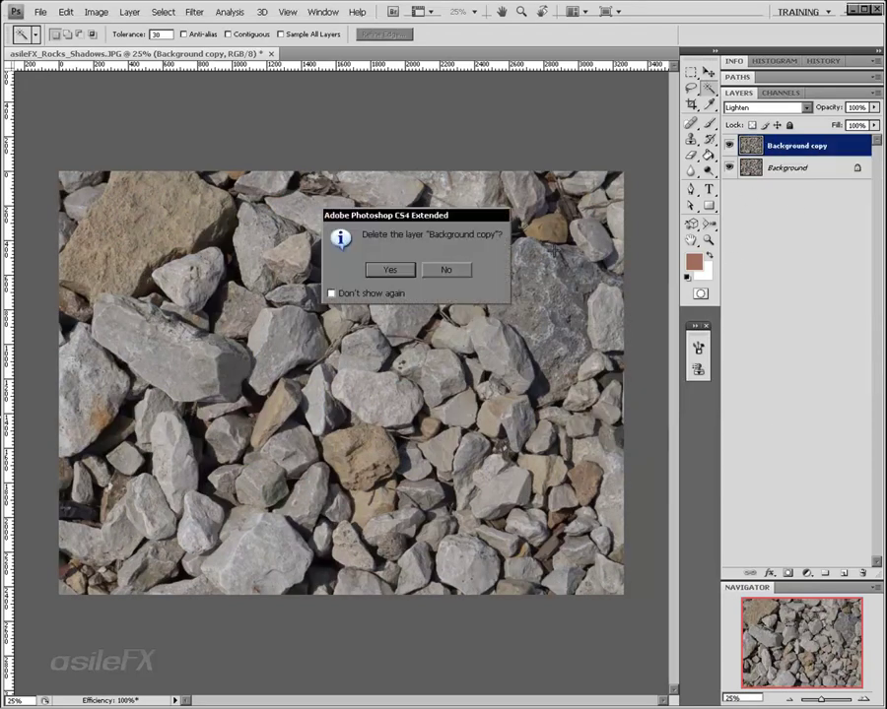
pyautogui.click(398, 267)
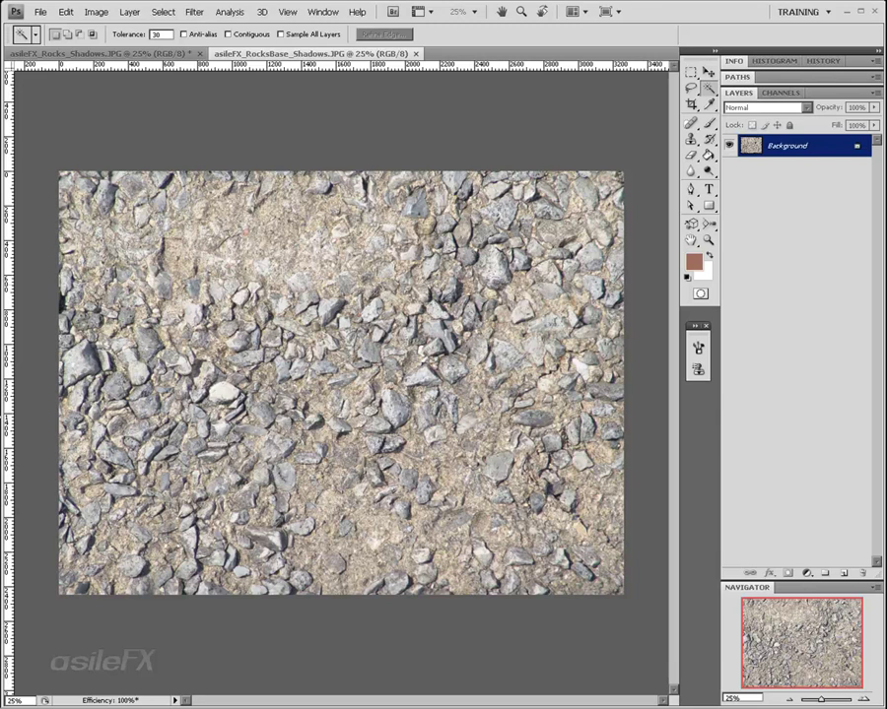
# Copy the entire asileFX_RocksBase_Shadows.JPG image and paste it as a new layer into asileFX_Rocks_Shadows.JPG
pyautogui.hotkey('ctrl', 'a')
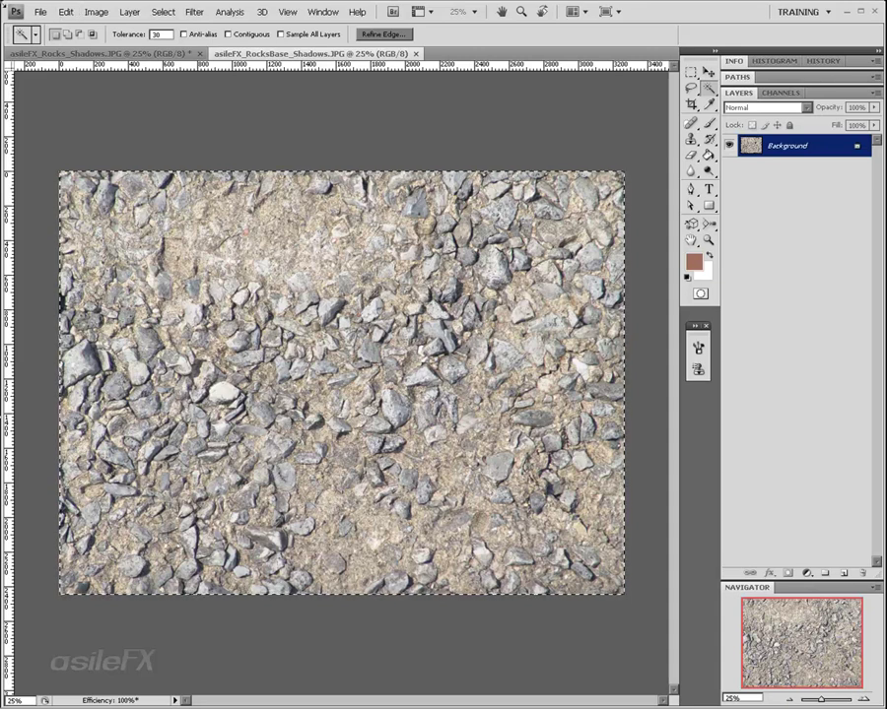
pyautogui.click(170, 12)
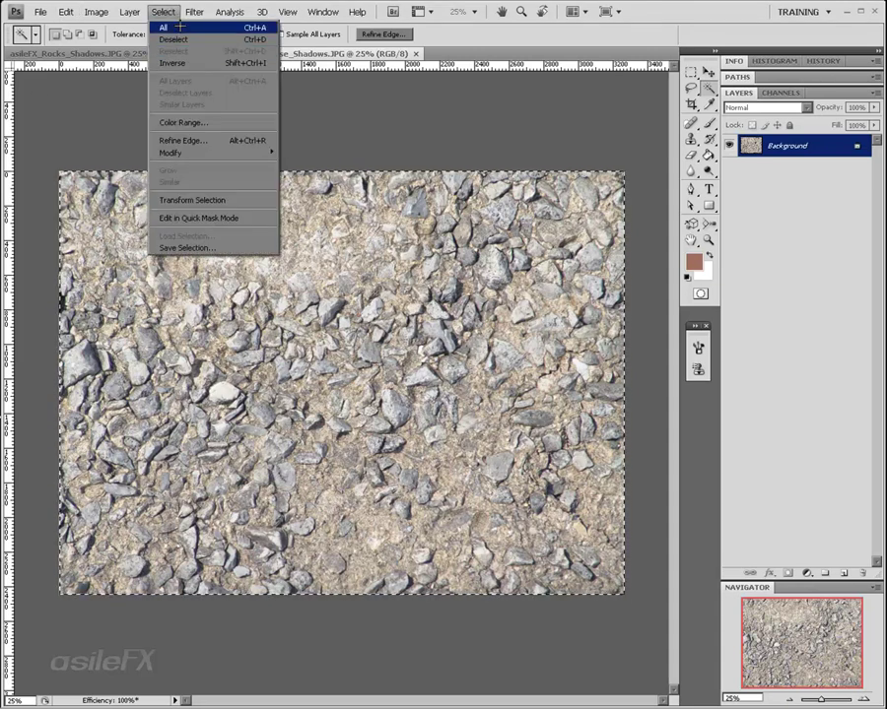
pyautogui.click(181, 26)
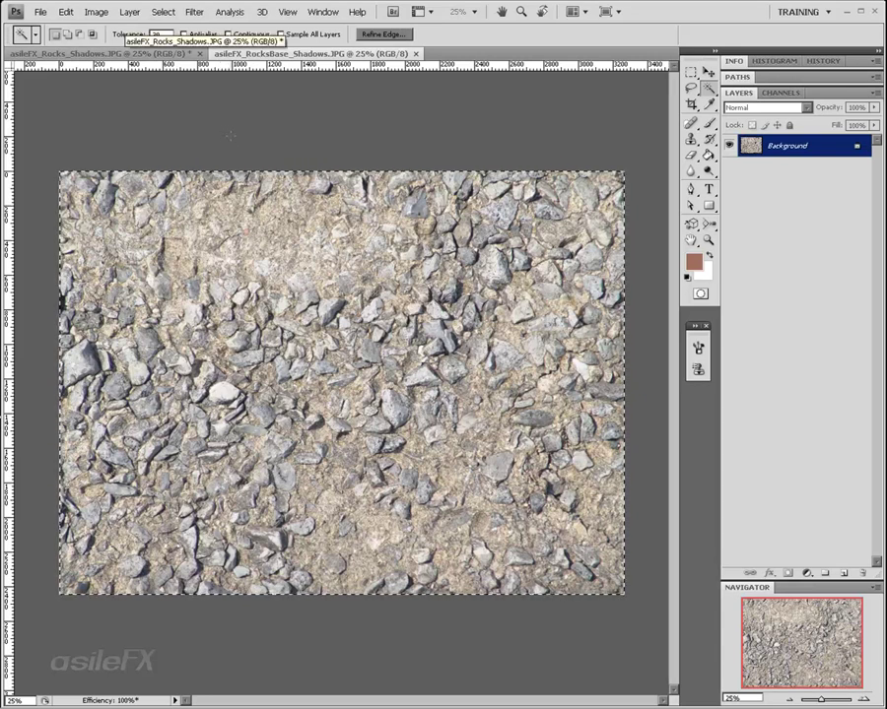
pyautogui.click(76, 12)
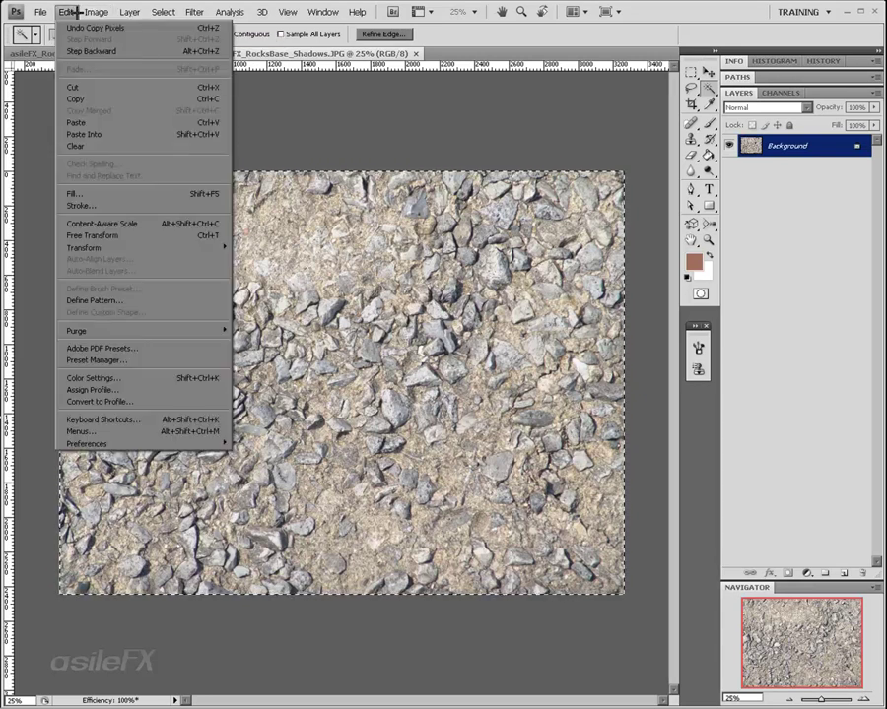
pyautogui.click(485, 122)
pyautogui.click(158, 52)
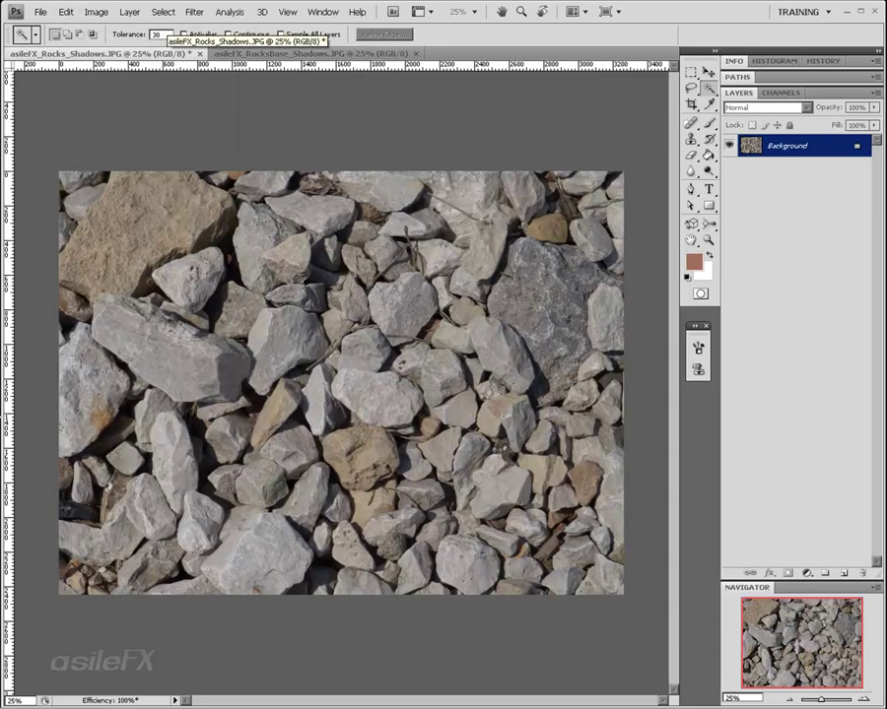
pyautogui.hotkey('ctrl', 'v')
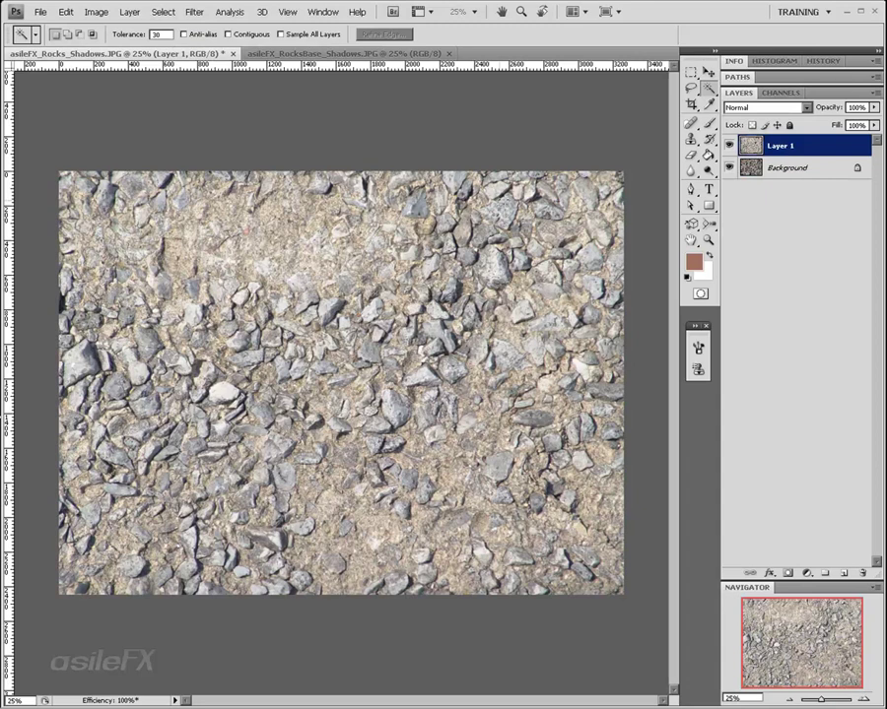
# Convert the Background into a regular layer named Rocks Main and move it above the pasted layer
pyautogui.click(828, 177)
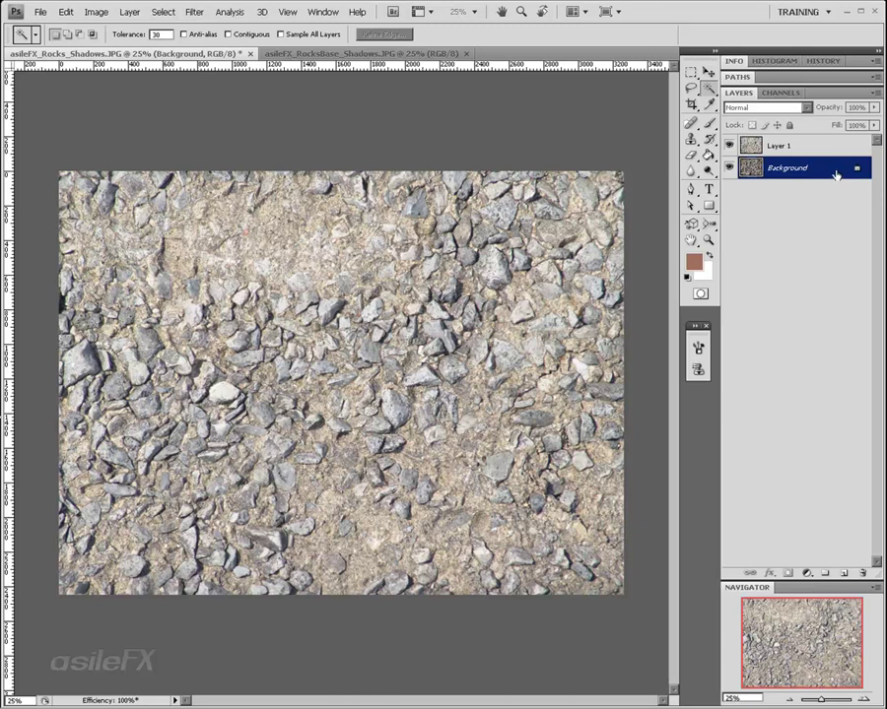
pyautogui.doubleClick(828, 177)
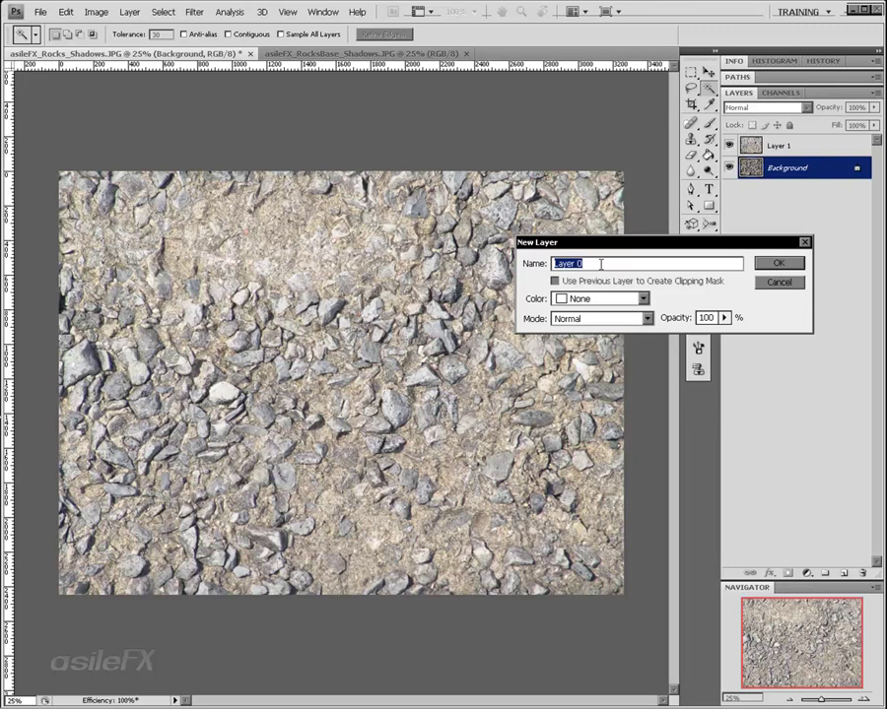
pyautogui.write('Rocks Main')
pyautogui.press('Return')
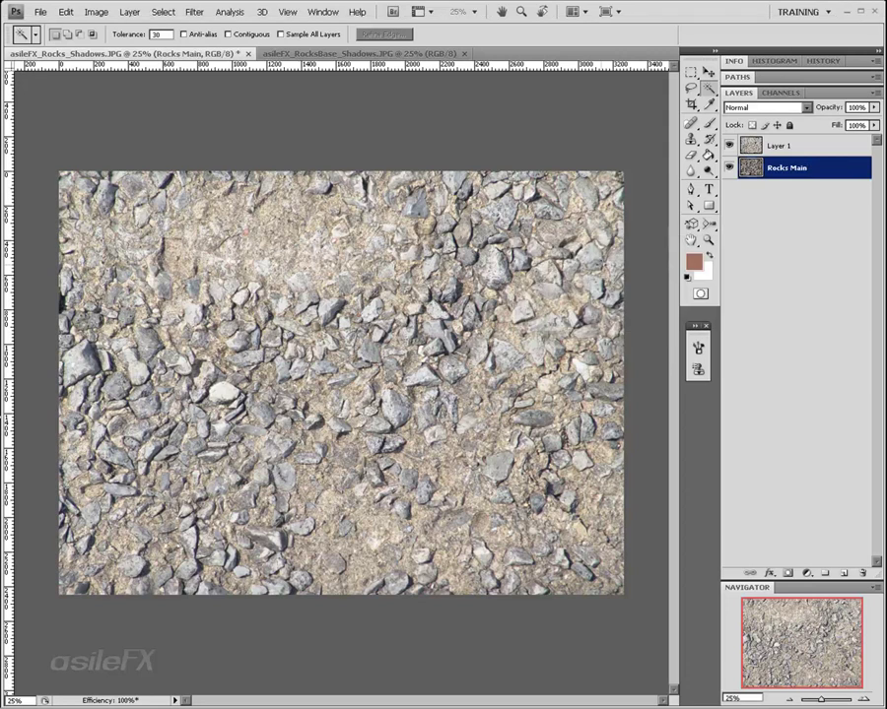
pyautogui.moveTo(824, 173); pyautogui.dragTo(832, 146)
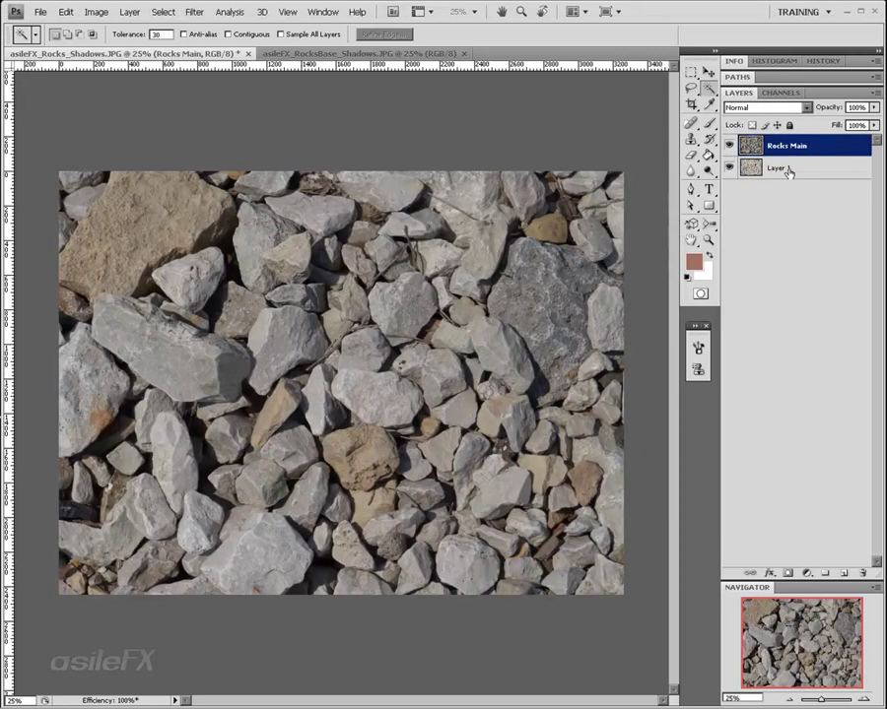
# Rename the pasted gravel layer as Base Rocks
pyautogui.click(781, 171)
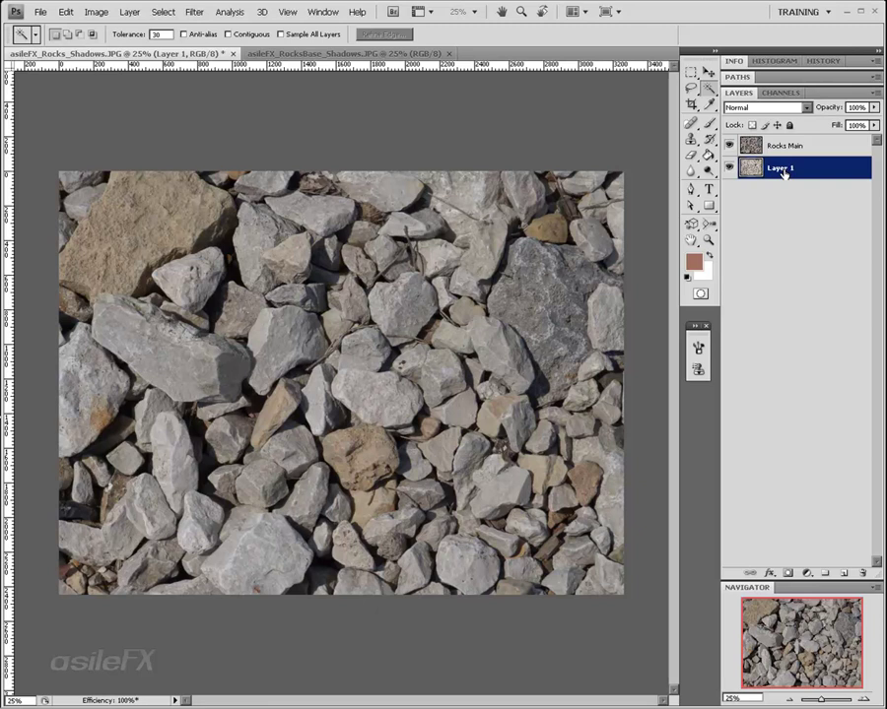
pyautogui.doubleClick(781, 169)
pyautogui.write('Base Rocks')
pyautogui.click(789, 211)
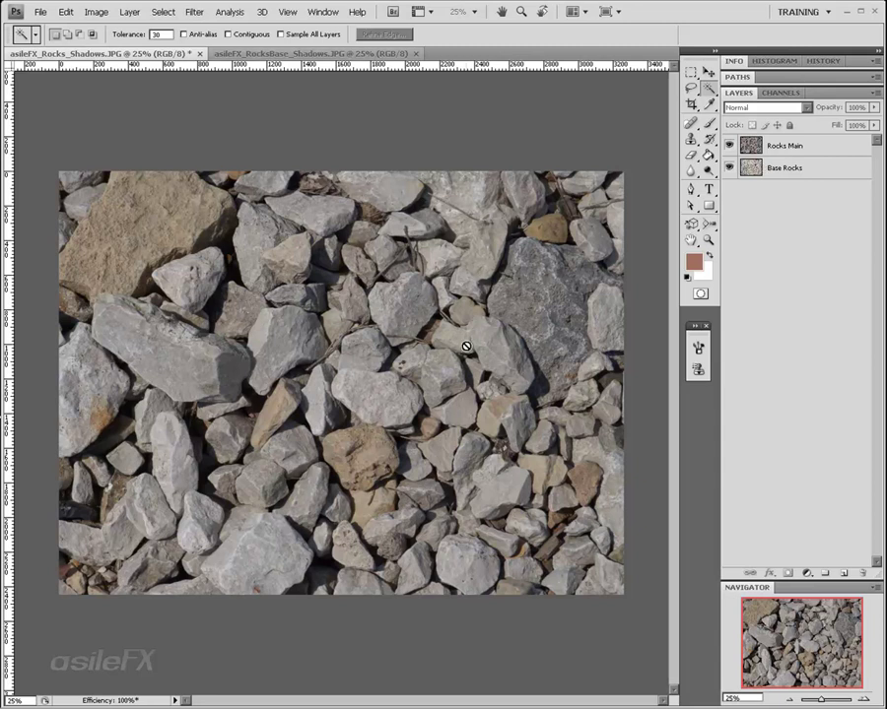
# Create a new document from the current history state of the layered rocks image
pyautogui.click(799, 151)
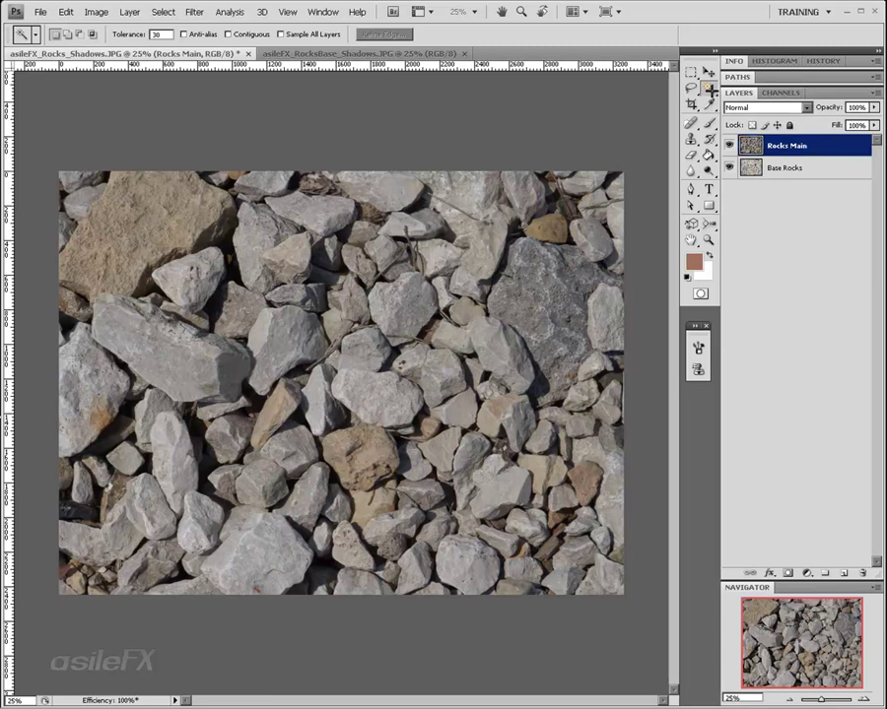
pyautogui.click(864, 701)
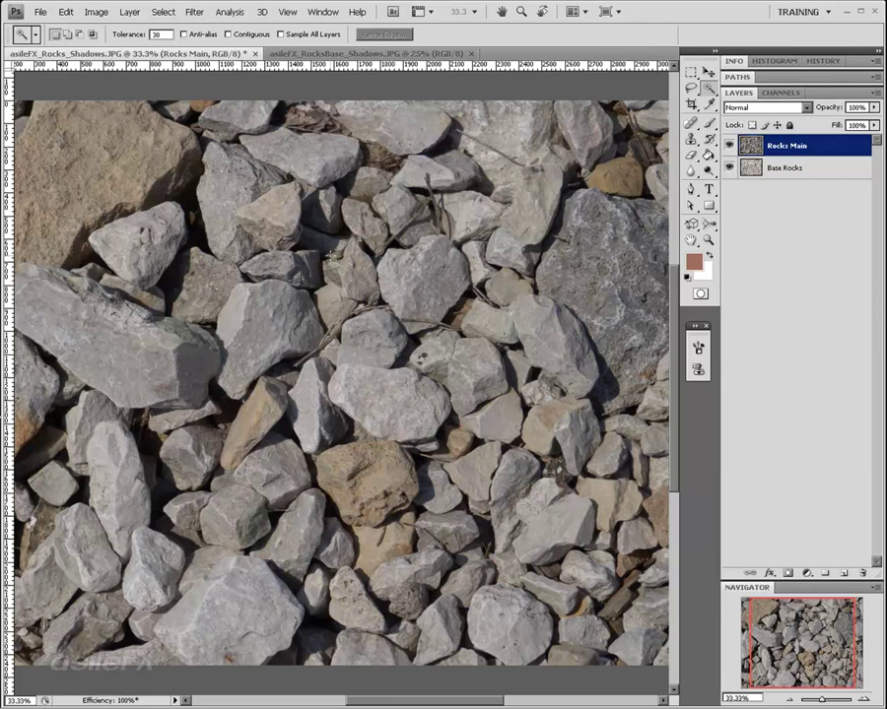
pyautogui.click(820, 61)
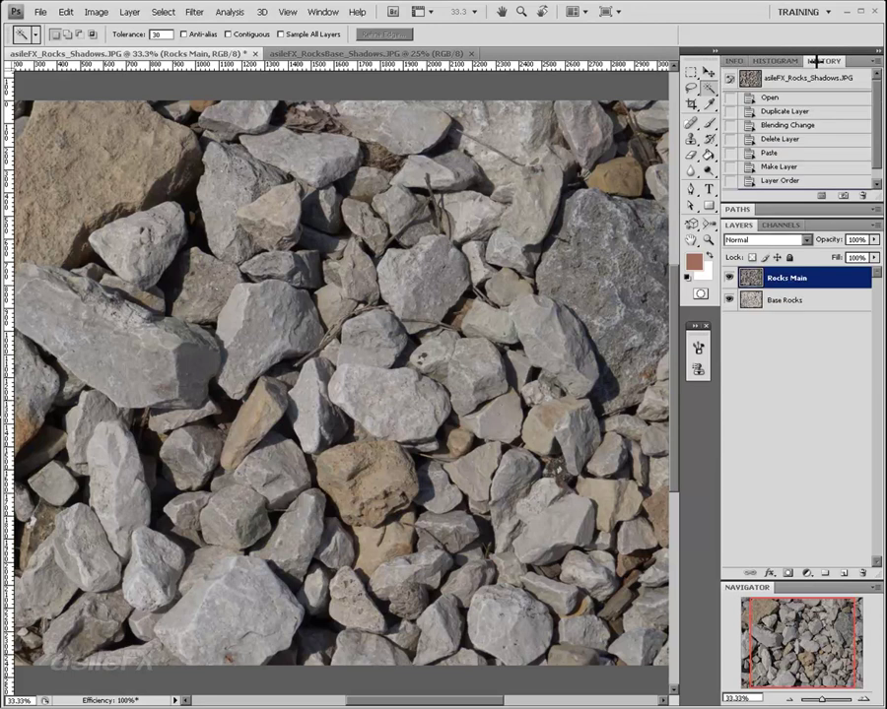
pyautogui.click(823, 197)
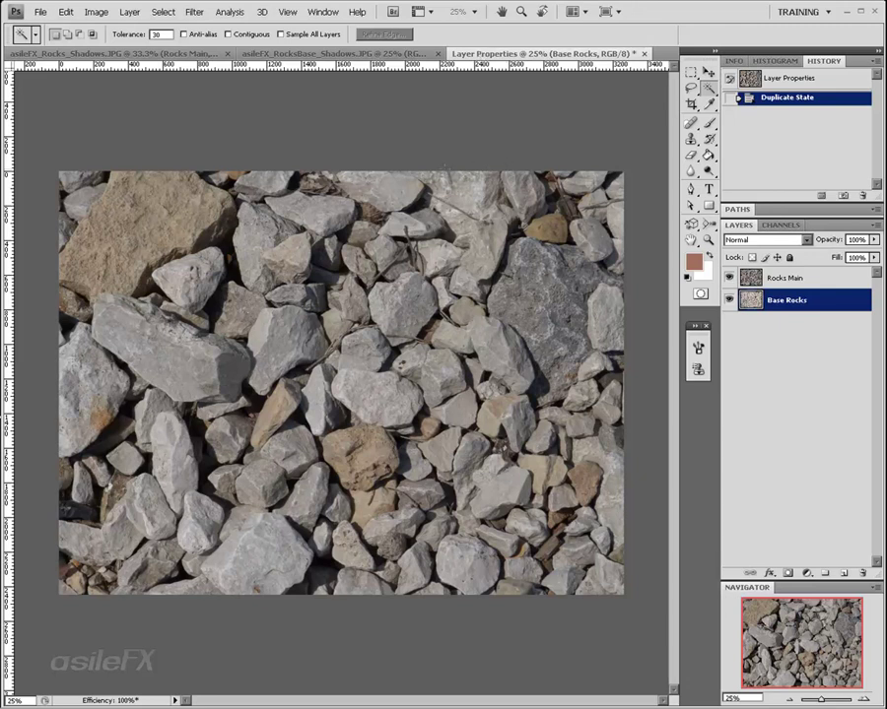
# Close the original asileFX_Rocks_Shadows.JPG and asileFX_RocksBase_Shadows.JPG documents without saving, keeping the duplicated document open
pyautogui.click(94, 53)
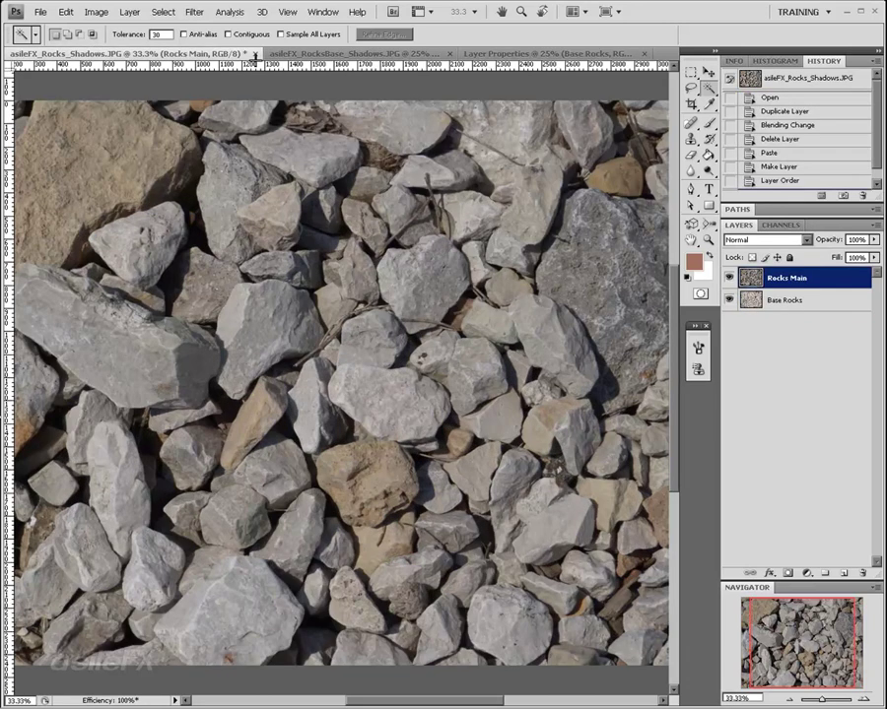
pyautogui.click(255, 53)
pyautogui.click(454, 277)
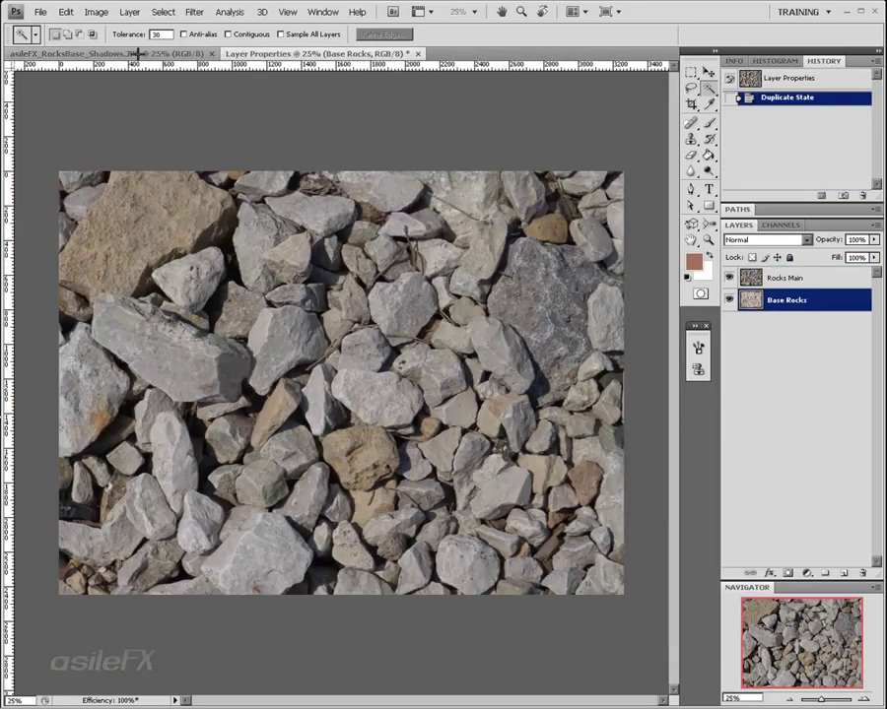
pyautogui.click(202, 54)
pyautogui.click(210, 54)
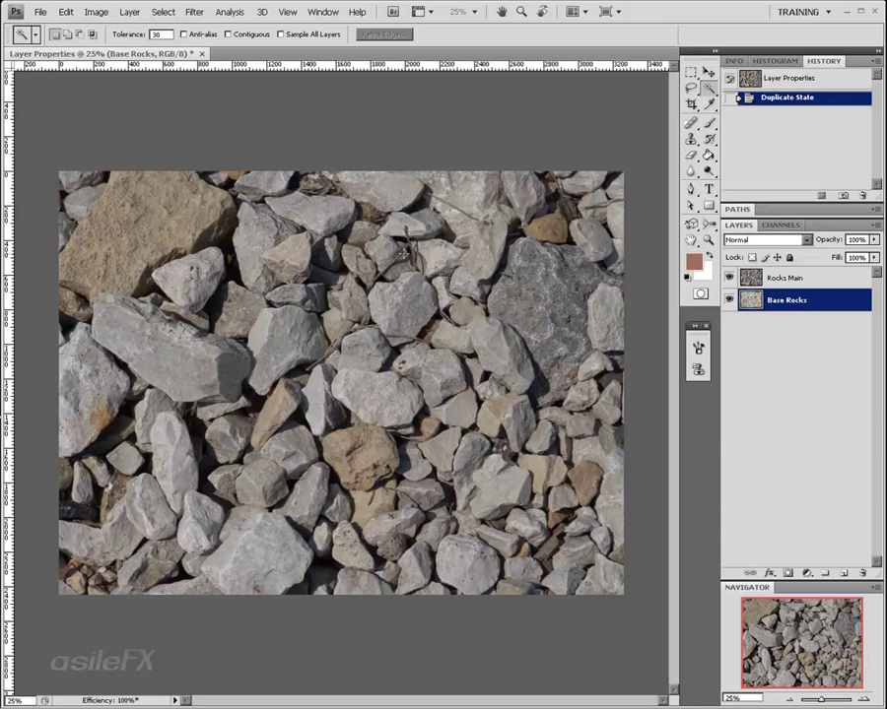
# On the Rocks Main layer, select several dark shadow gaps between the rocks with the Magic Wand, Contiguous on and tolerance 30
pyautogui.click(798, 279)
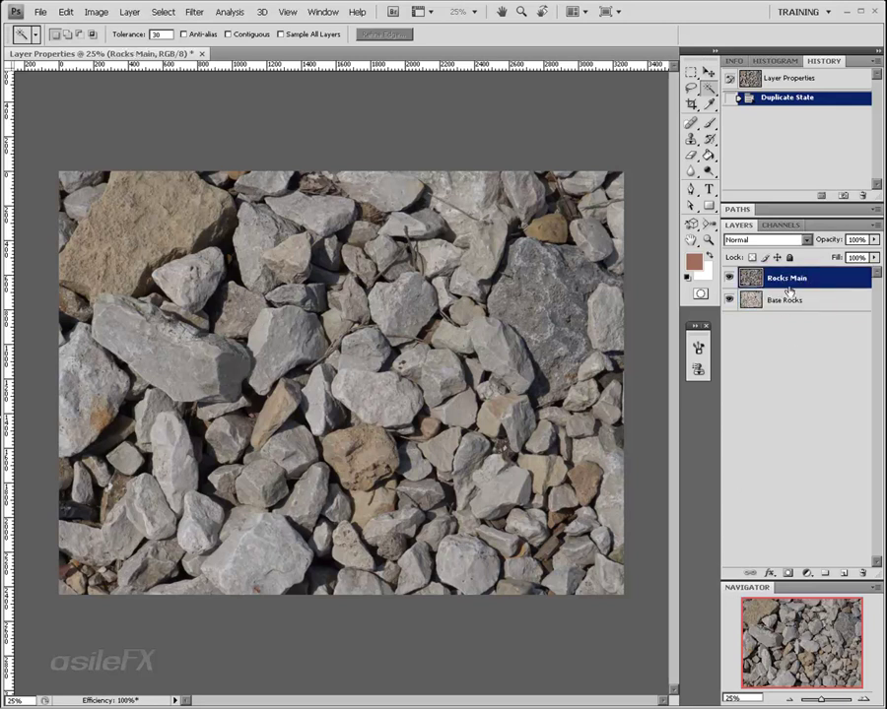
pyautogui.click(863, 700)
pyautogui.click(862, 700)
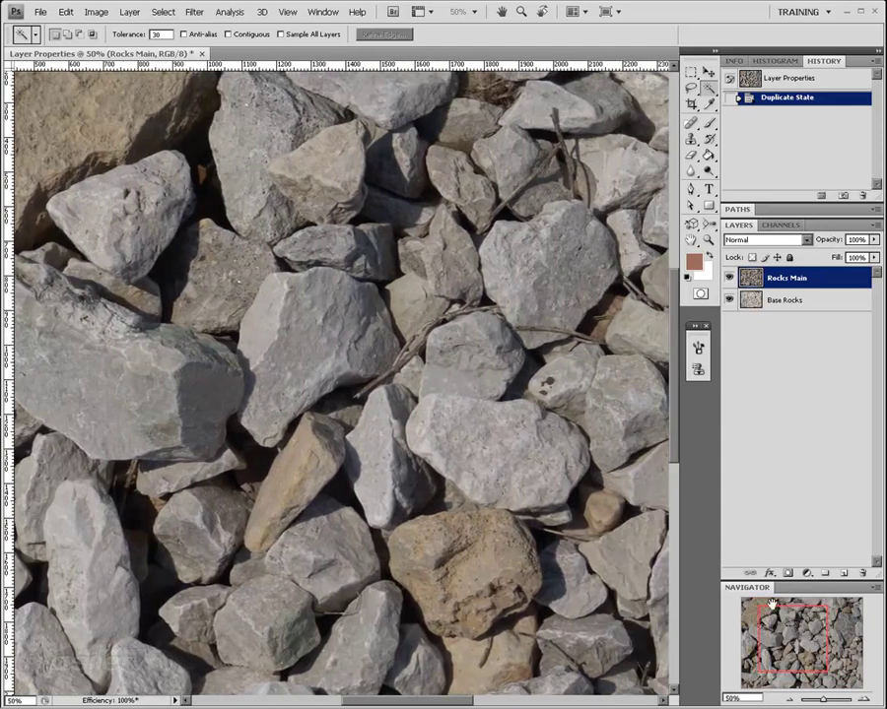
pyautogui.click(784, 621)
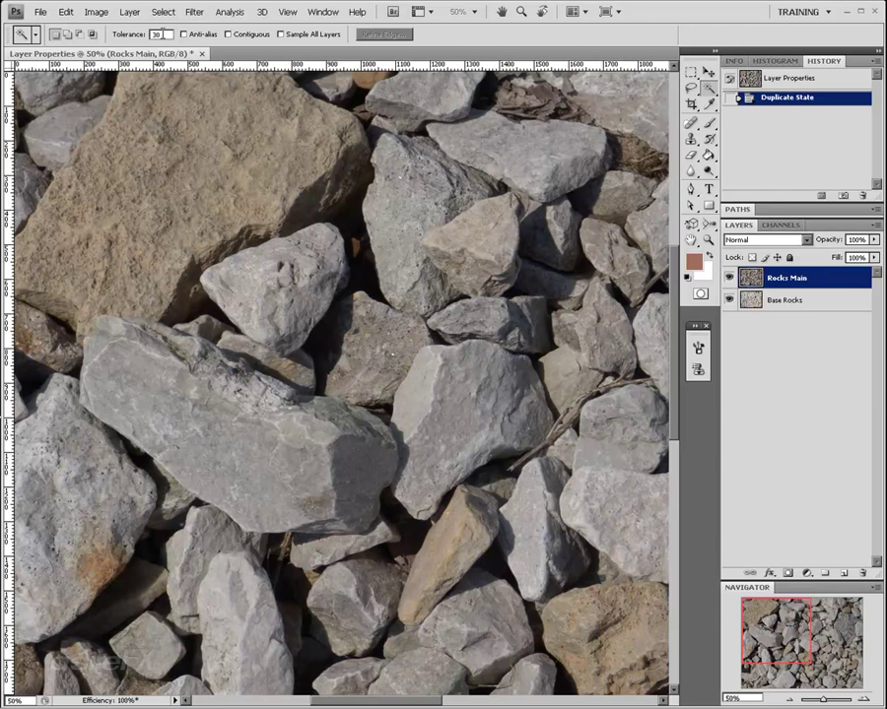
pyautogui.click(791, 700)
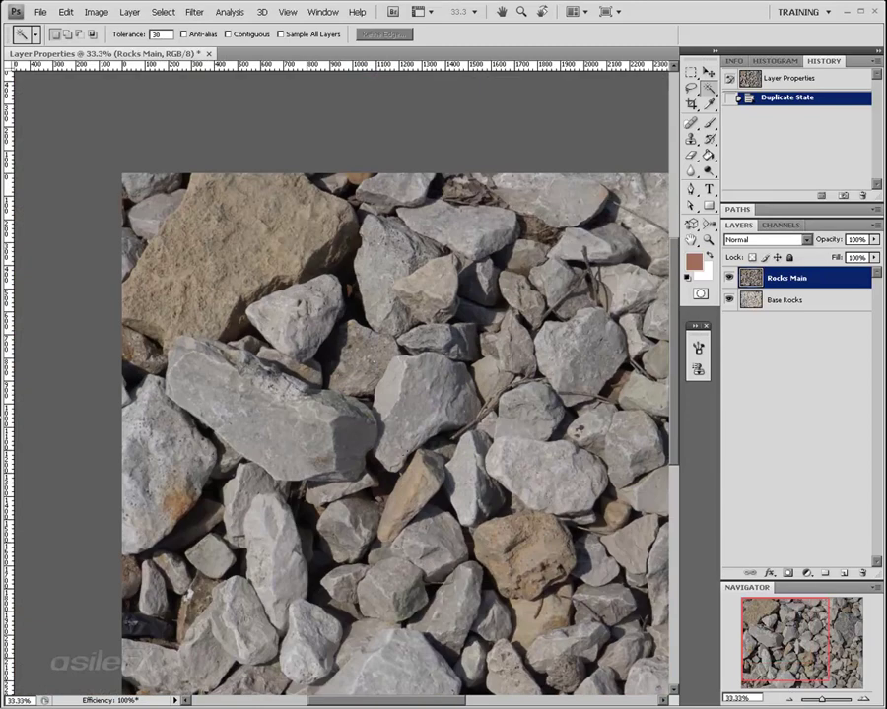
pyautogui.moveTo(802, 613); pyautogui.dragTo(818, 619)
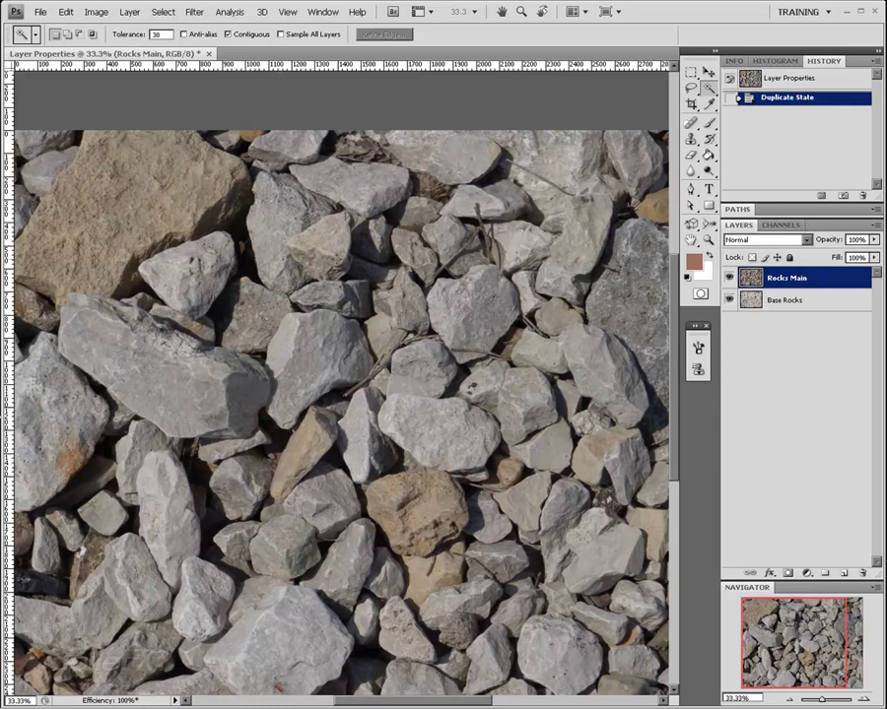
pyautogui.click(245, 264)
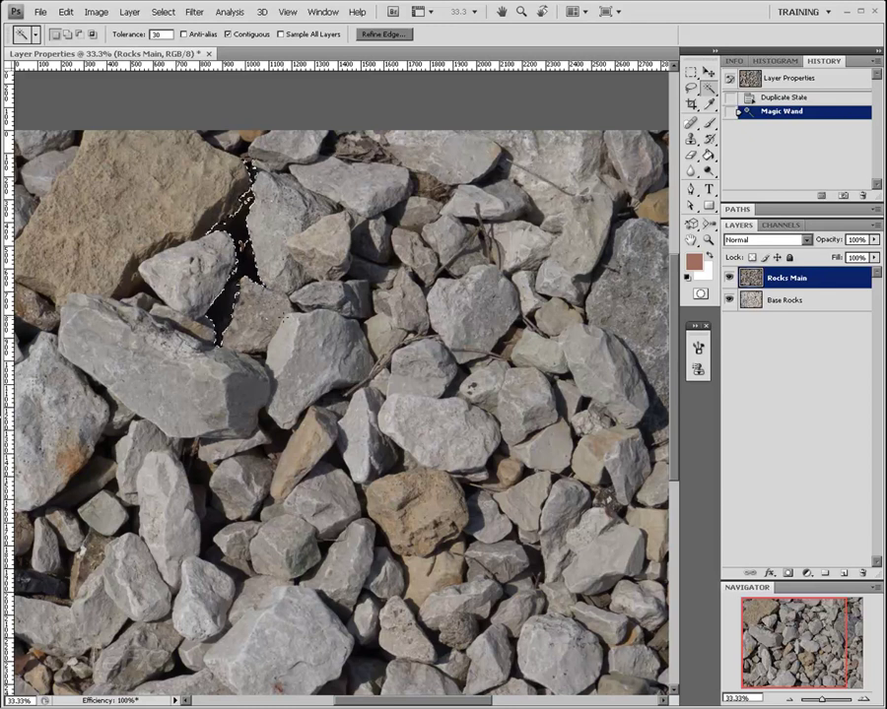
pyautogui.keyDown('shift'); pyautogui.click(391, 215); pyautogui.keyUp('shift')
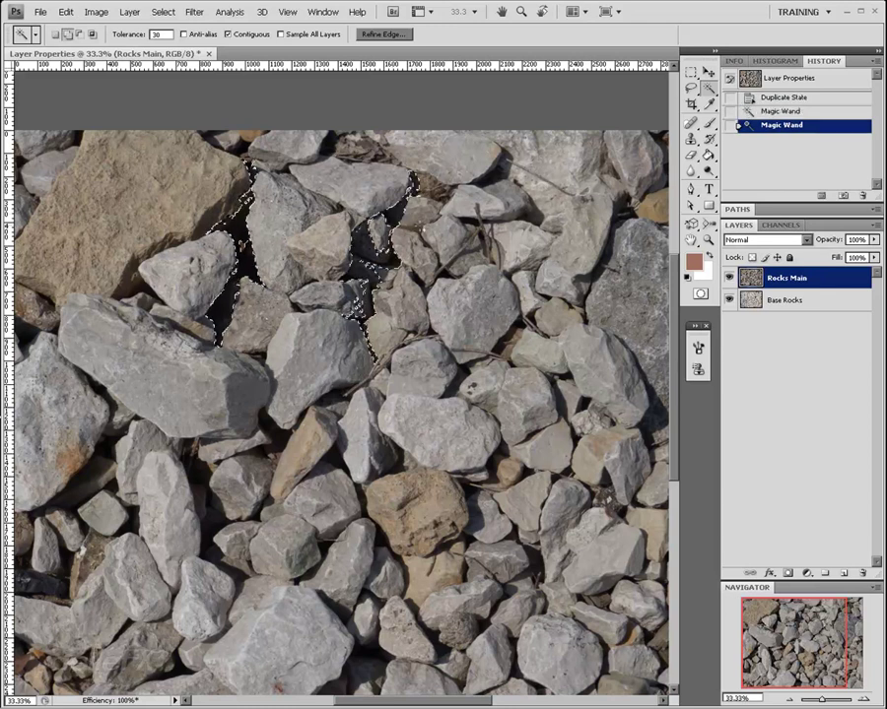
pyautogui.keyDown('shift'); pyautogui.click(499, 173); pyautogui.keyUp('shift')
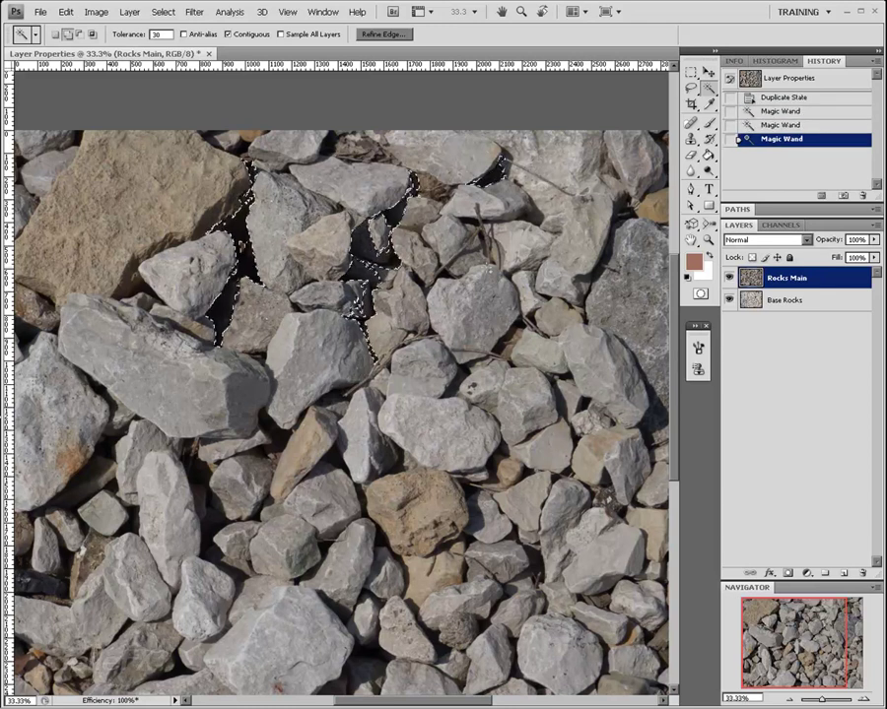
pyautogui.keyDown('shift'); pyautogui.click(463, 369); pyautogui.keyUp('shift')
pyautogui.keyDown('shift'); pyautogui.click(284, 435); pyautogui.keyUp('shift')
pyautogui.keyDown('shift'); pyautogui.click(207, 517); pyautogui.keyUp('shift')
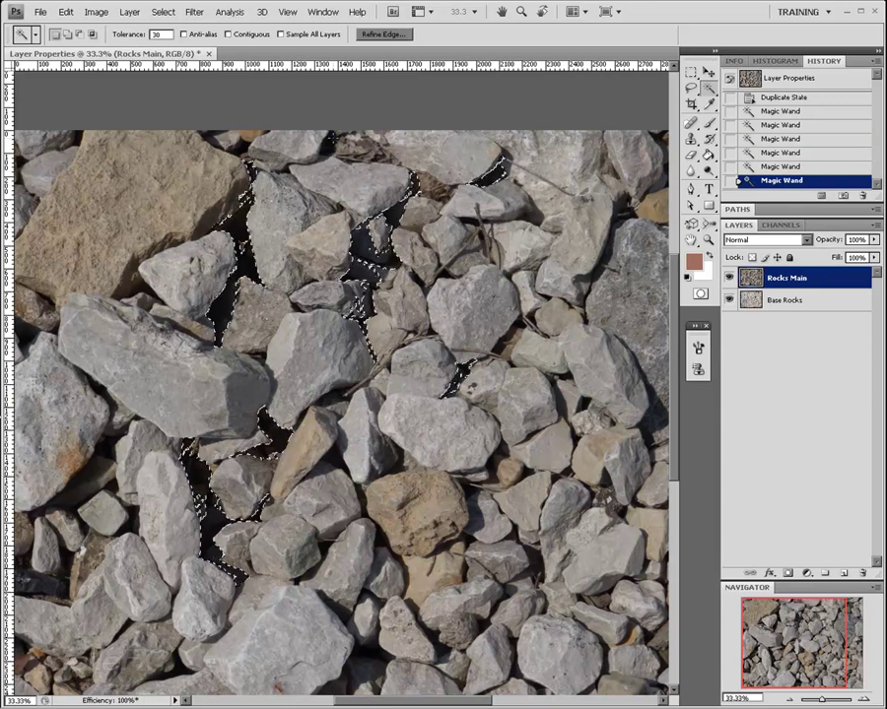
# Add the matching dark shadows across the whole image to the selection with the Magic Wand, Contiguous off
pyautogui.keyDown('shift'); pyautogui.click(172, 360); pyautogui.keyUp('shift')
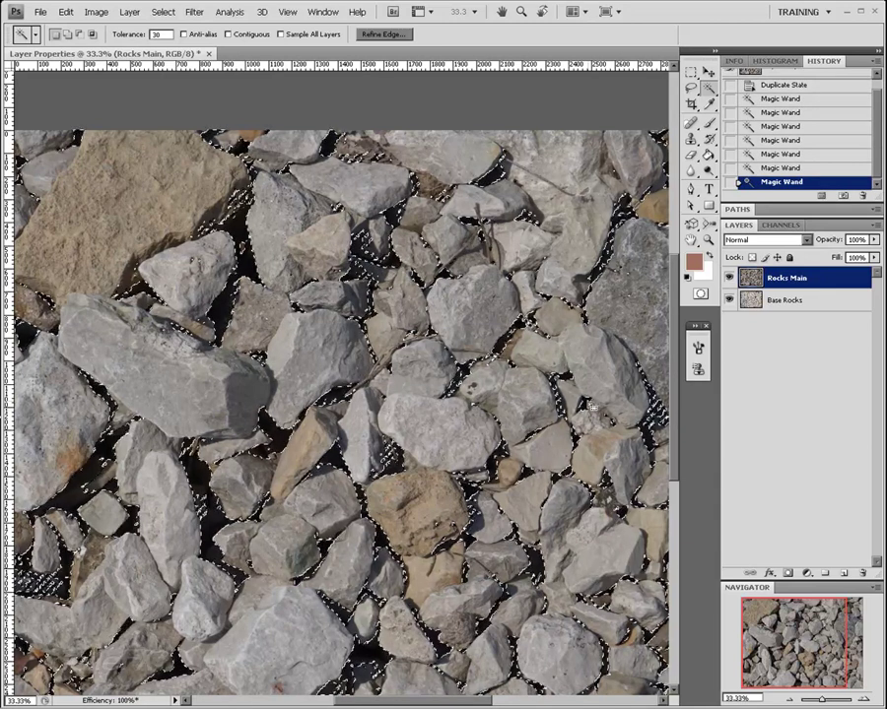
pyautogui.moveTo(761, 629); pyautogui.dragTo(788, 623)
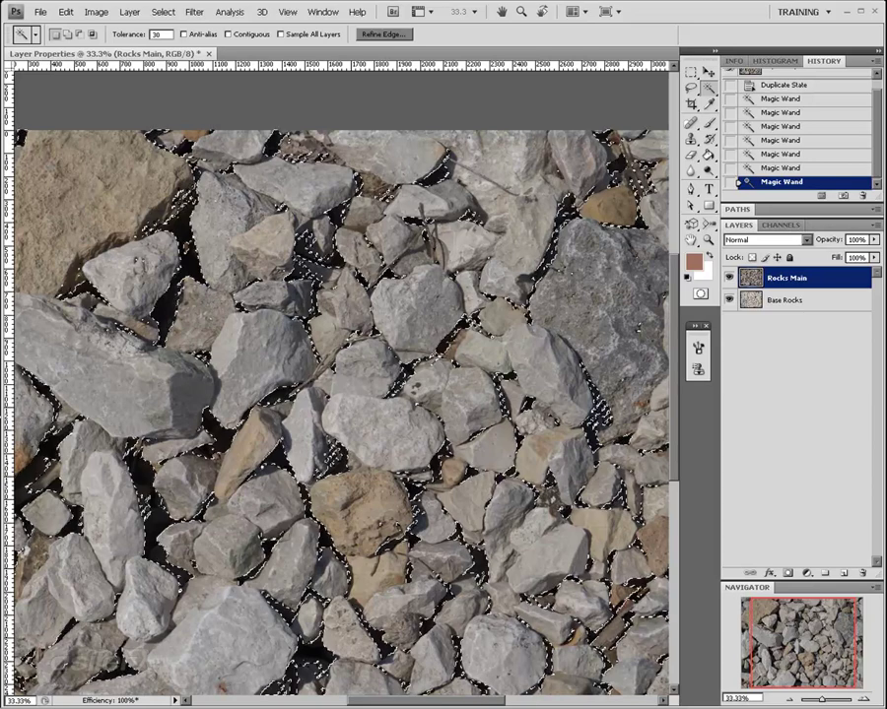
pyautogui.moveTo(824, 644); pyautogui.dragTo(803, 640)
pyautogui.hotkey('ctrl', 'h')
# Start Refine Edge on the shadow selection and preview it as a standard selection border and as a Quick Mask
pyautogui.click(860, 698)
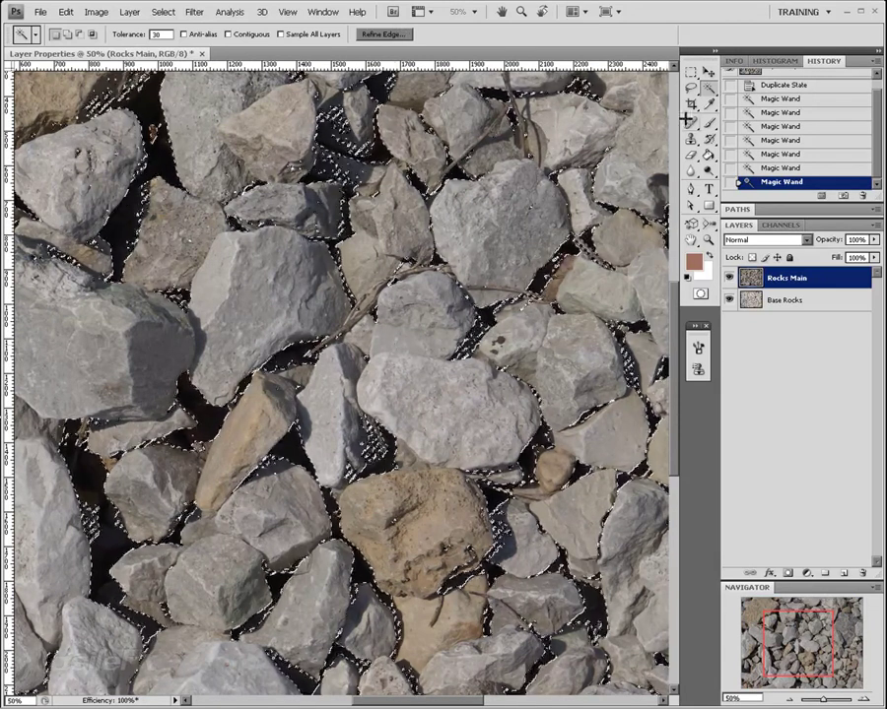
pyautogui.rightClick(425, 350)
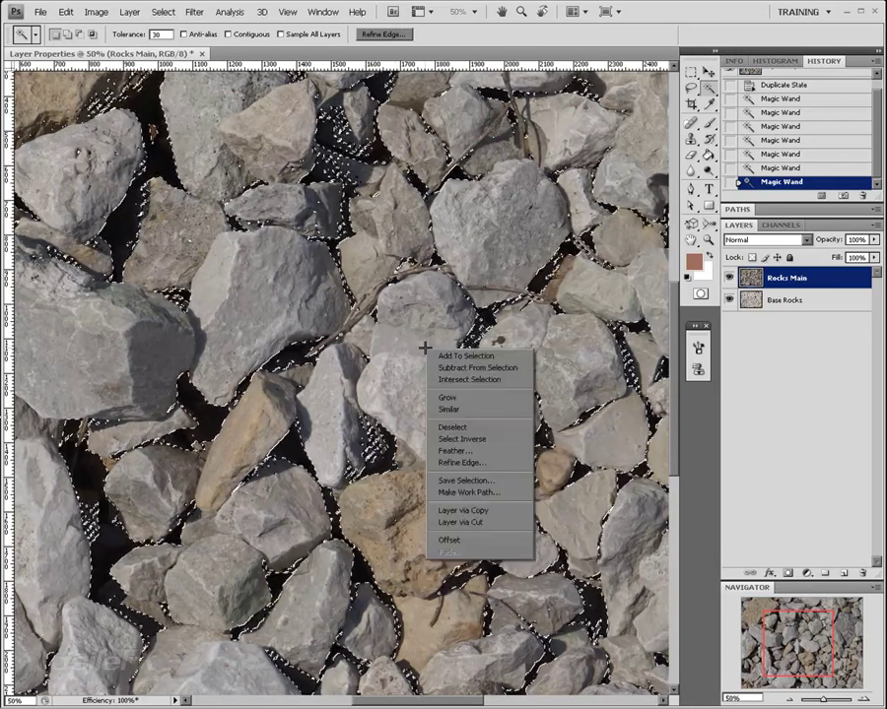
pyautogui.click(474, 461)
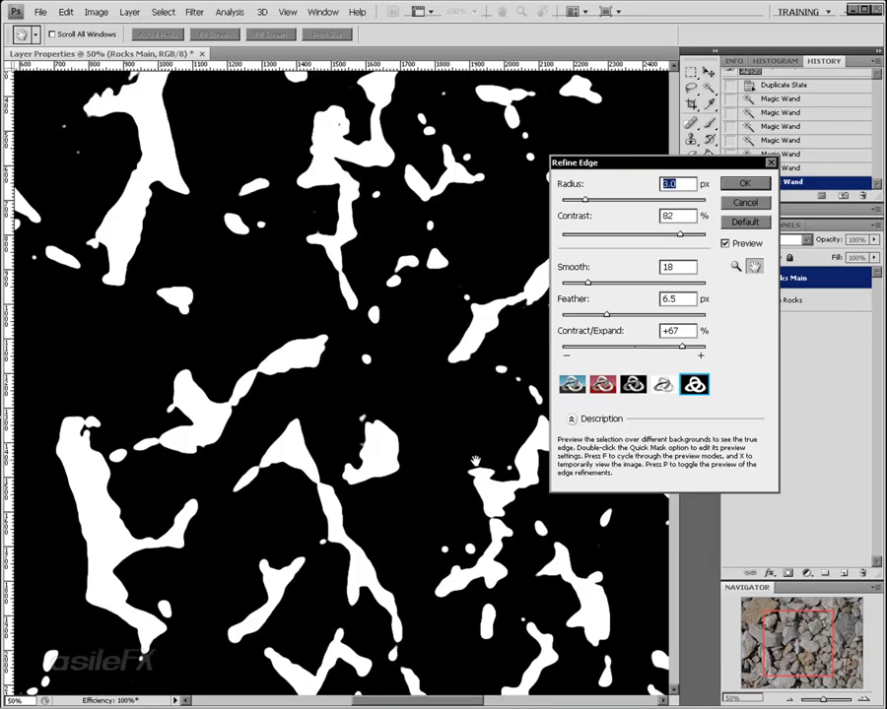
pyautogui.click(572, 385)
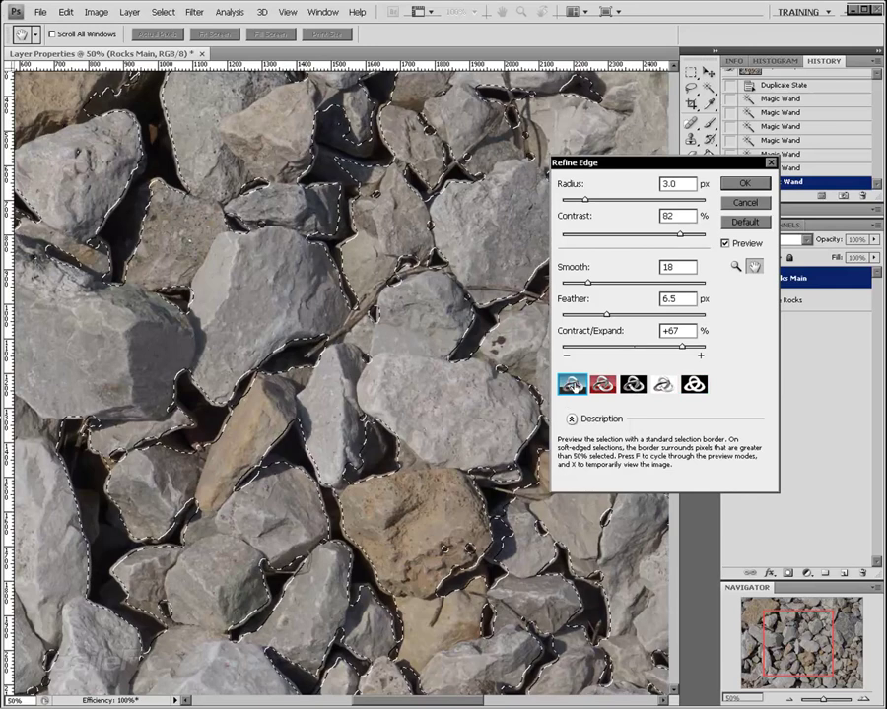
pyautogui.click(602, 385)
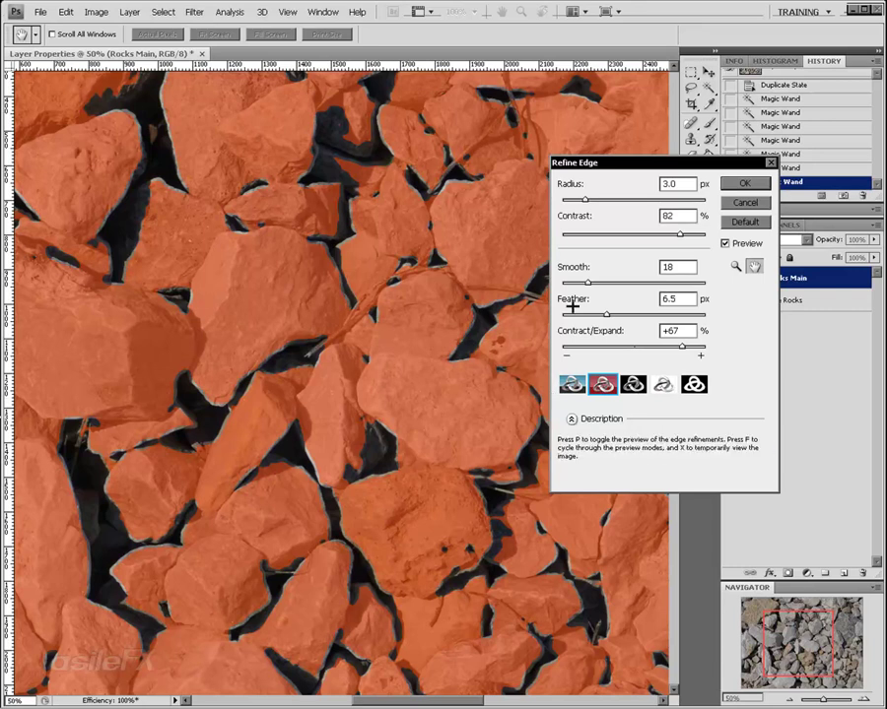
# Change the Quick Mask preview colour to a bright yellow-orange, with masked areas tinted at 50% opacity
pyautogui.doubleClick(602, 385)
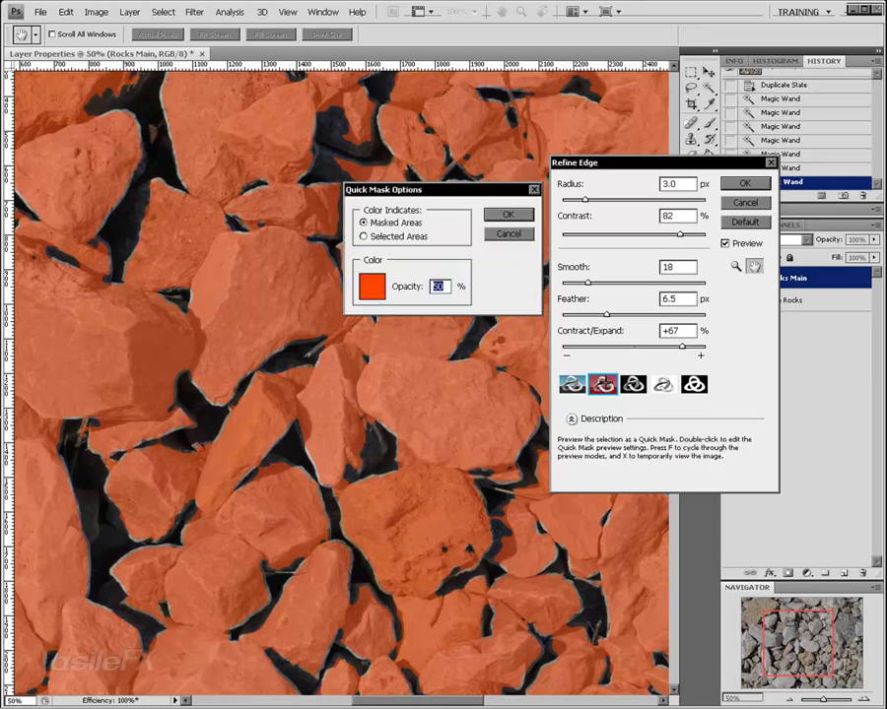
pyautogui.click(370, 284)
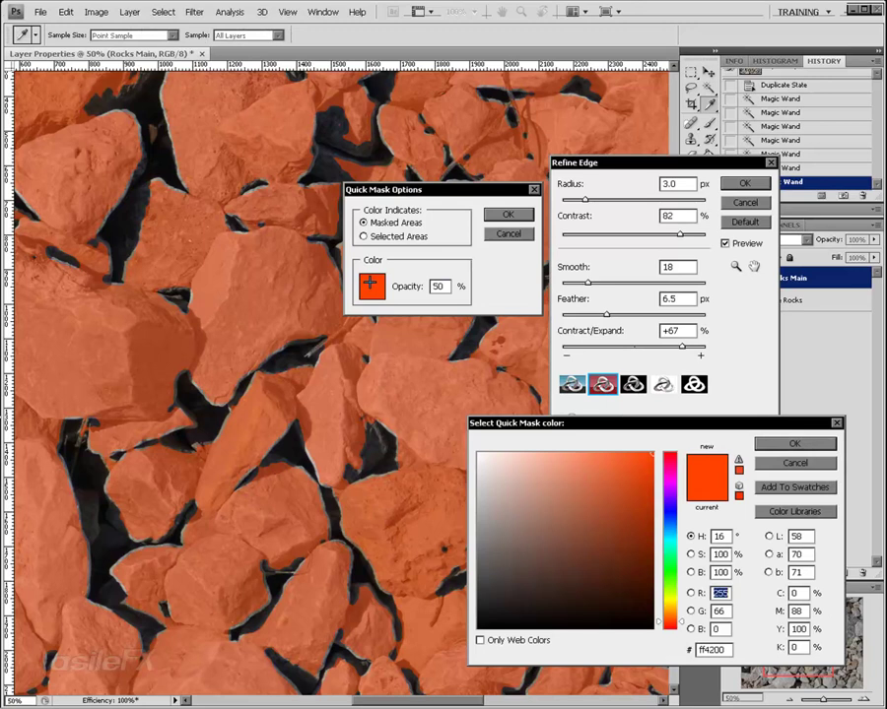
pyautogui.click(612, 473)
pyautogui.click(666, 609)
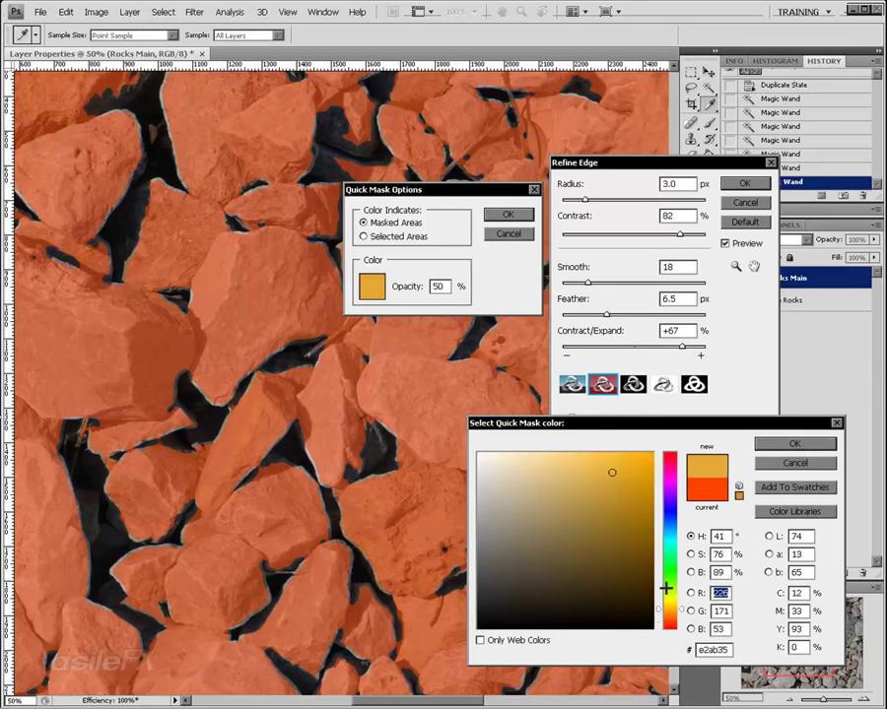
pyautogui.click(652, 453)
pyautogui.click(794, 443)
pyautogui.click(519, 214)
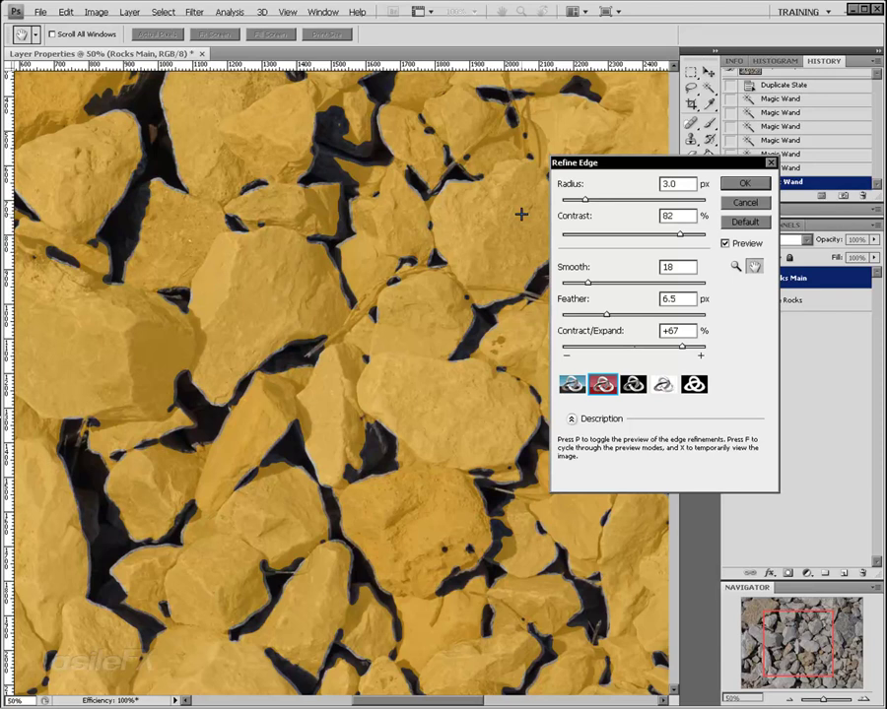
# Refine the shadow selection's edge with Radius 27.1 px, Smooth 50 and Feather 6.0 px
pyautogui.click(609, 198)
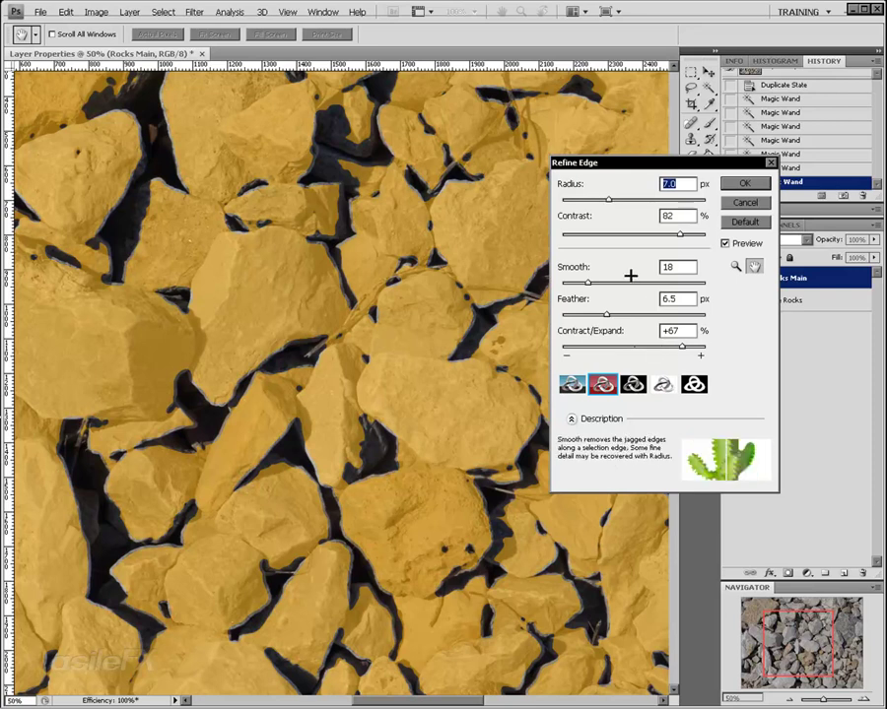
pyautogui.moveTo(588, 284); pyautogui.dragTo(633, 285)
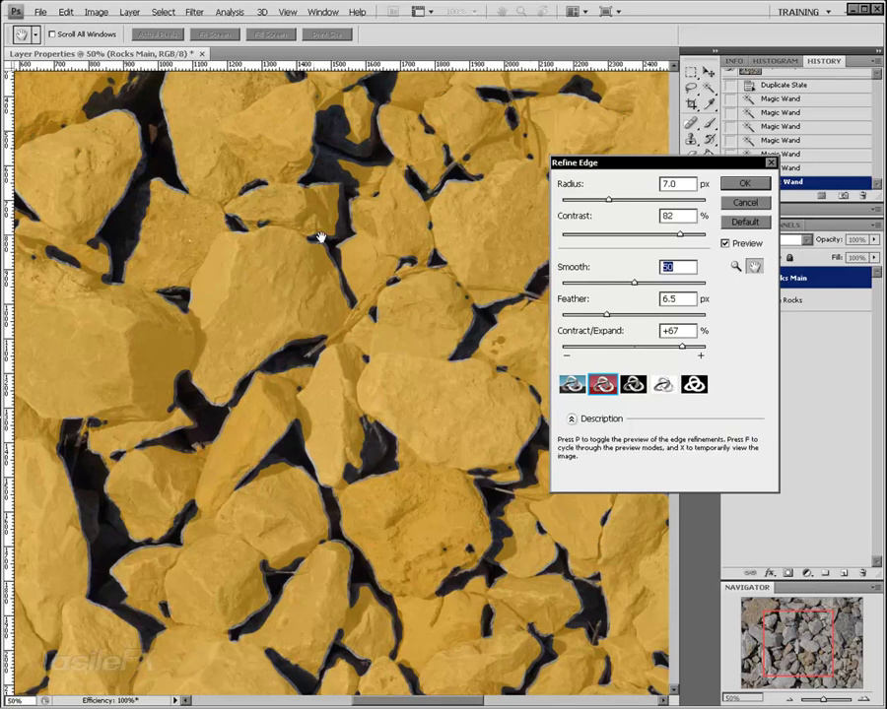
pyautogui.moveTo(591, 312); pyautogui.dragTo(651, 315)
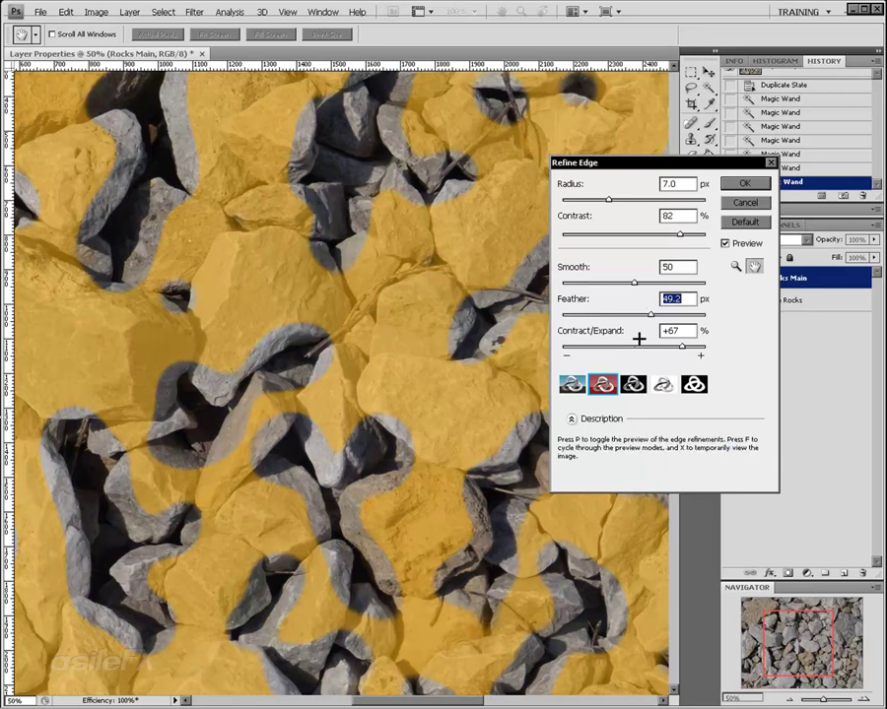
pyautogui.click(578, 314)
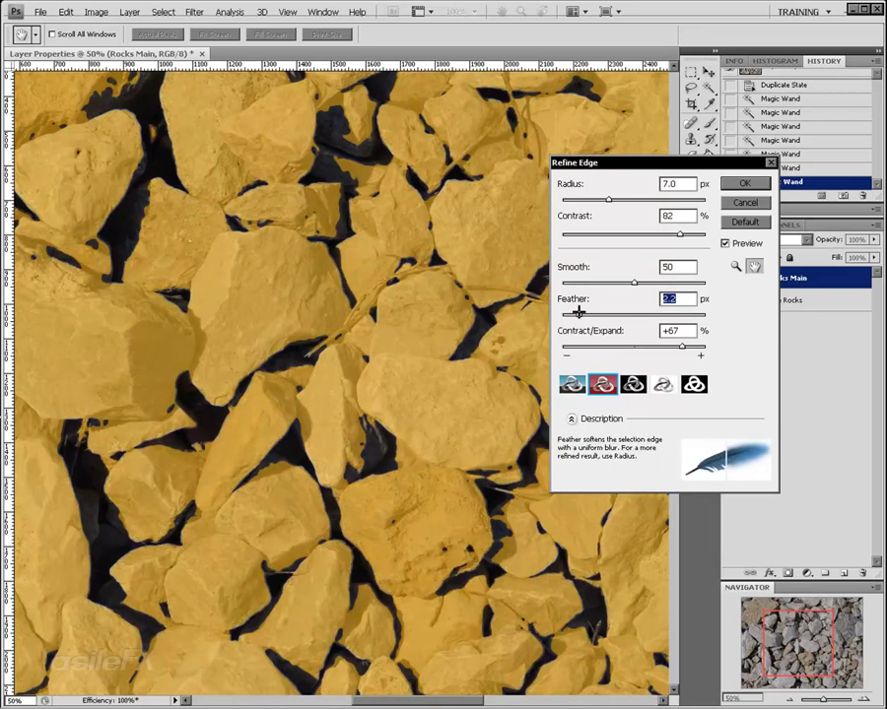
pyautogui.moveTo(578, 314); pyautogui.dragTo(604, 312)
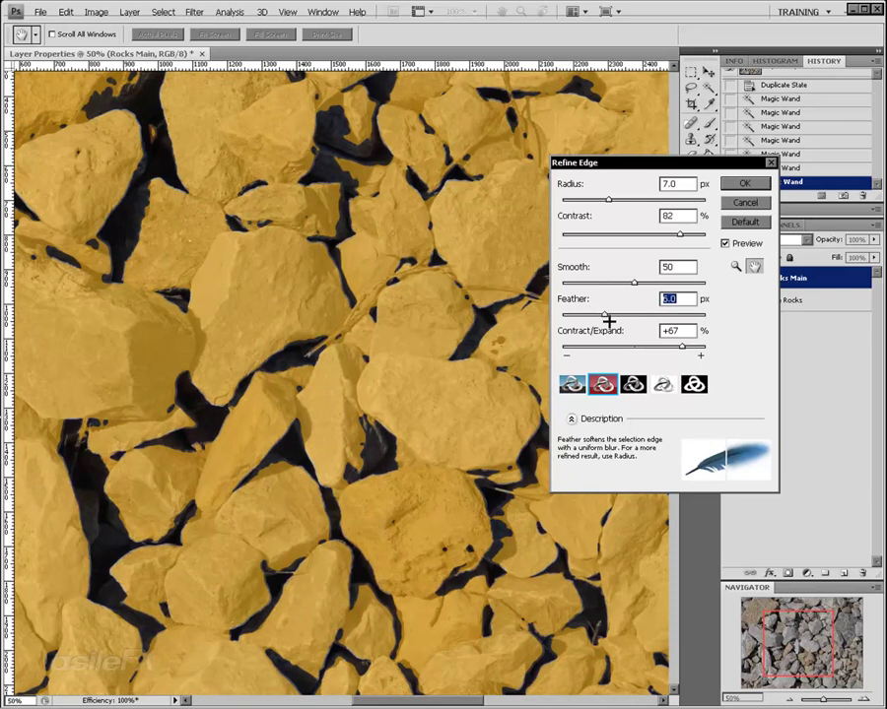
pyautogui.moveTo(624, 199); pyautogui.dragTo(634, 198)
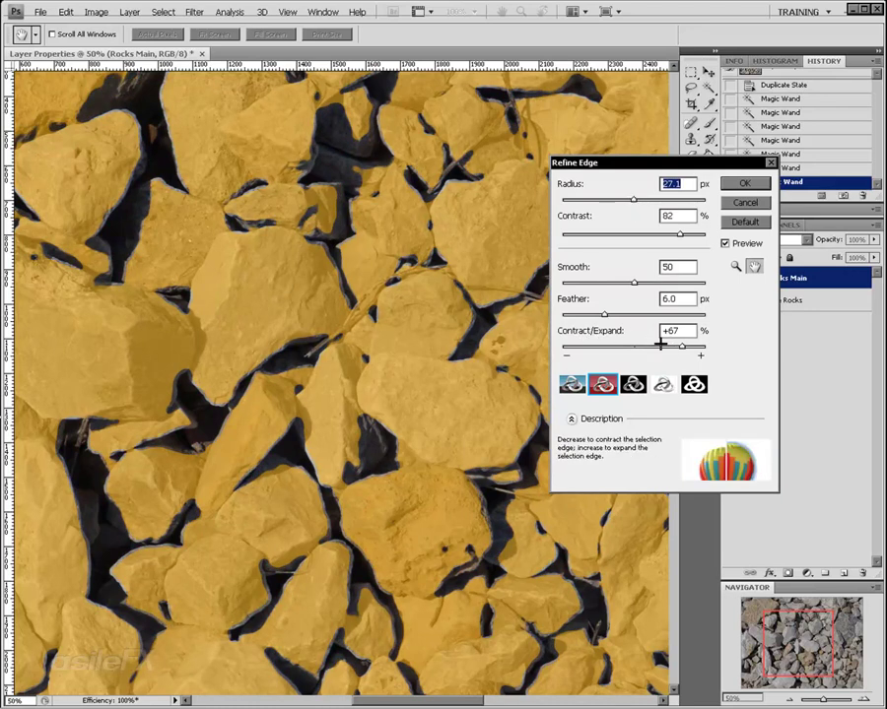
# Compare the refined selection as a black-and-white mask, on white and as a Quick Mask overlay
pyautogui.click(694, 386)
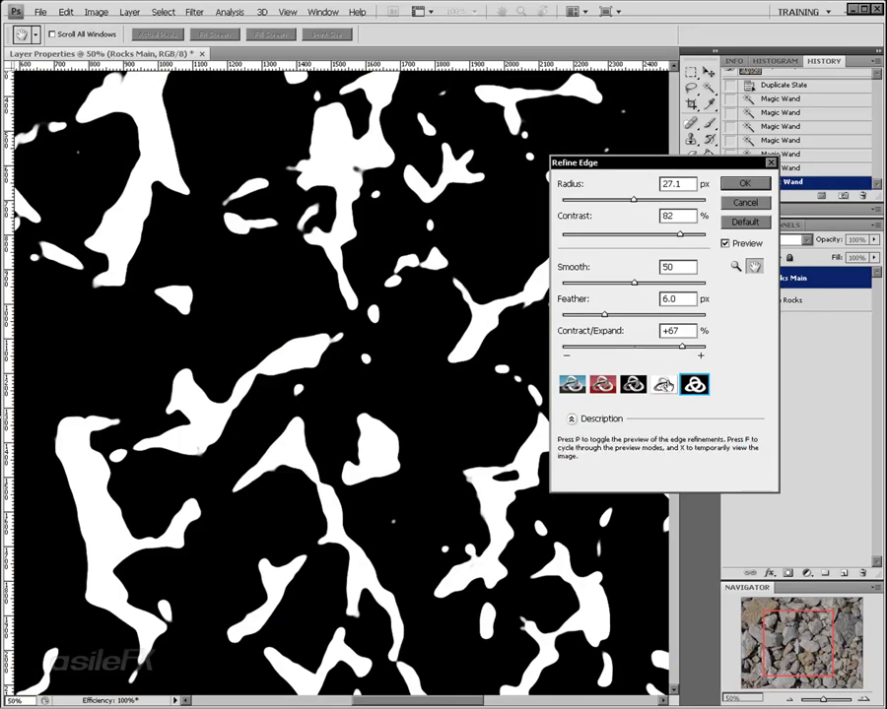
pyautogui.click(664, 386)
pyautogui.click(603, 385)
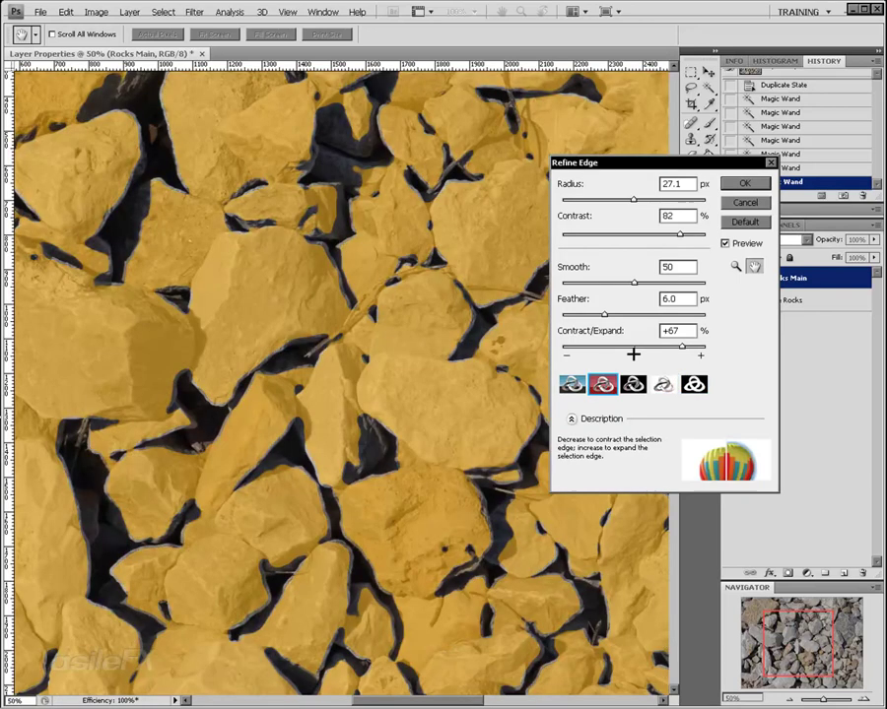
# Compare the original image with the refined Quick Mask overlay several times and view the selection on black
pyautogui.press('x')
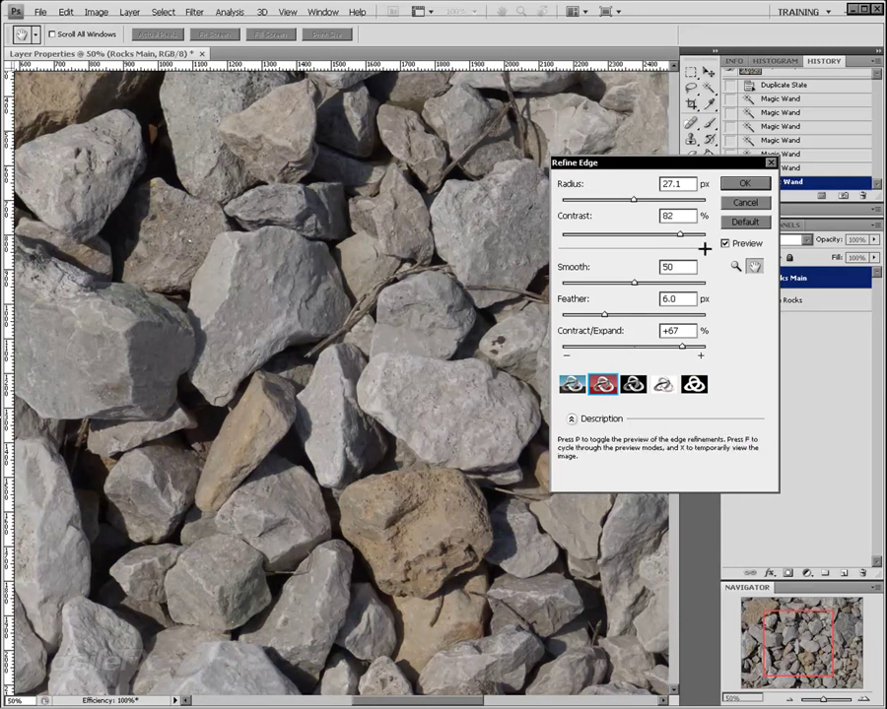
pyautogui.press('x')
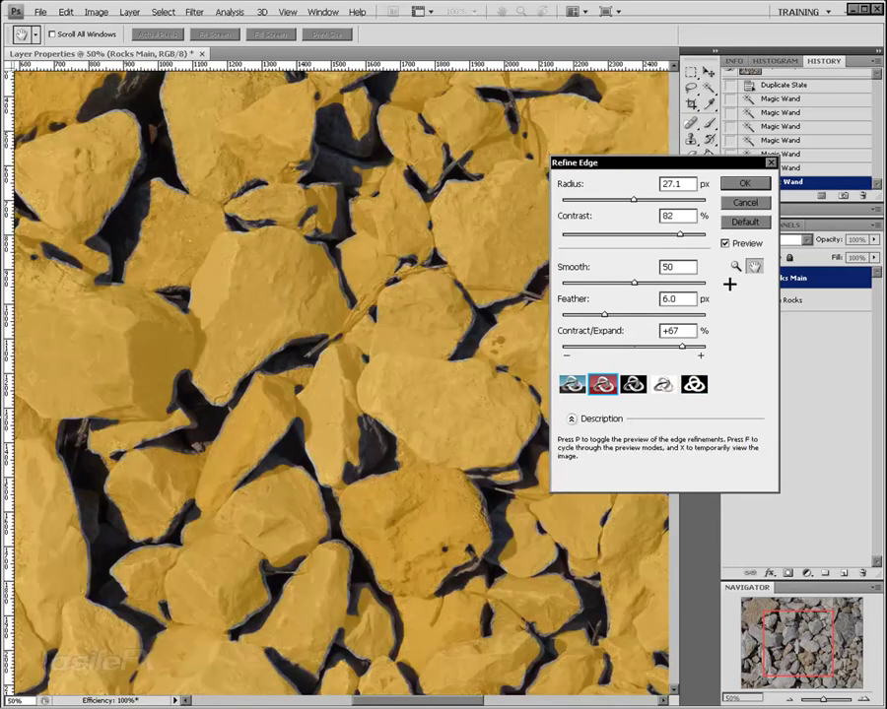
pyautogui.press('x')
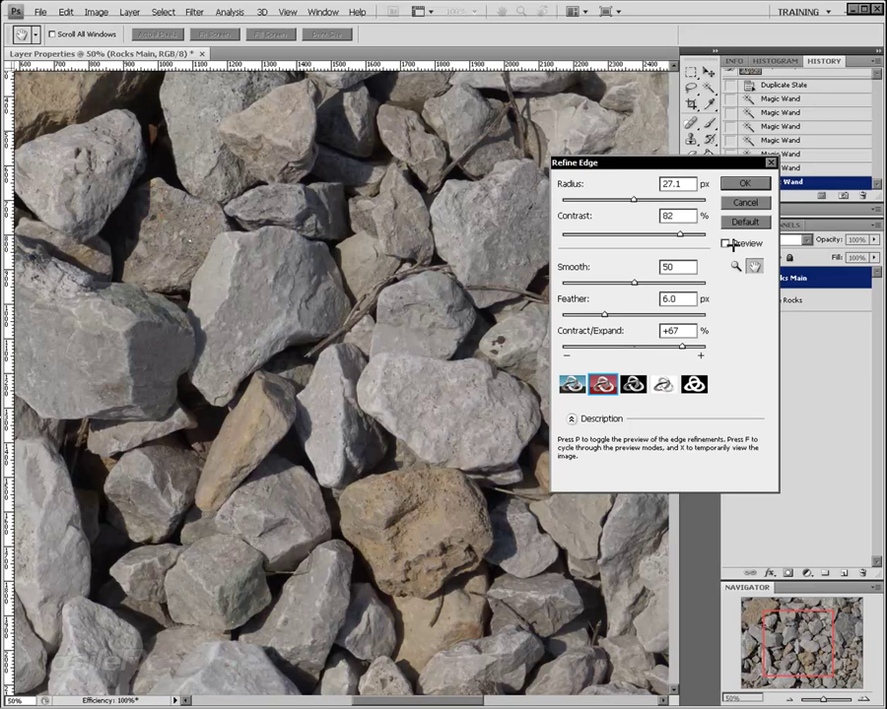
pyautogui.click(727, 244)
pyautogui.click(727, 243)
pyautogui.click(727, 243)
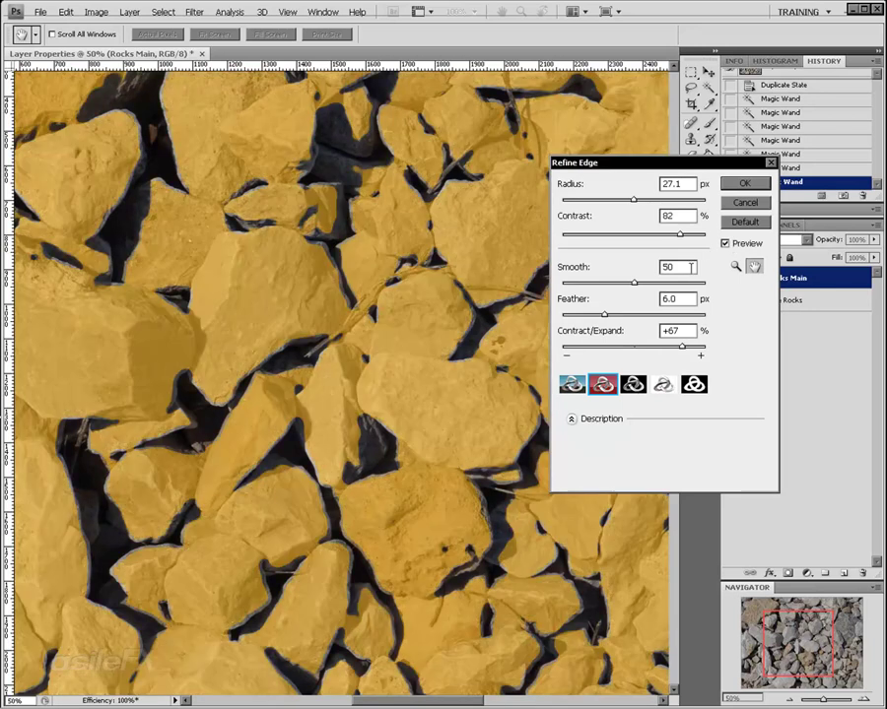
pyautogui.press('x')
pyautogui.press('x')
pyautogui.press('x')
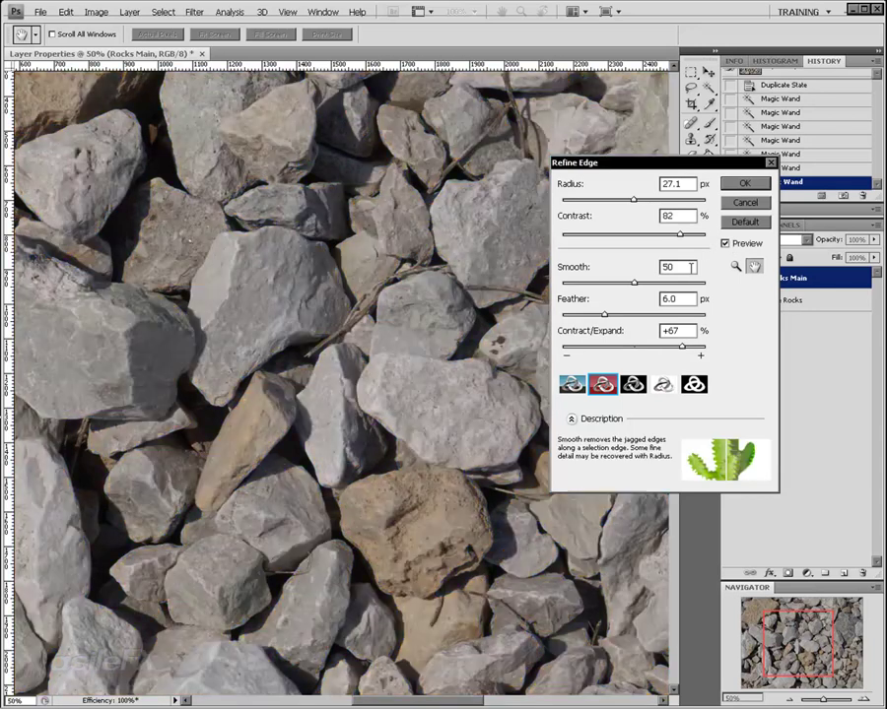
pyautogui.press('x')
pyautogui.press('x')
pyautogui.press('x')
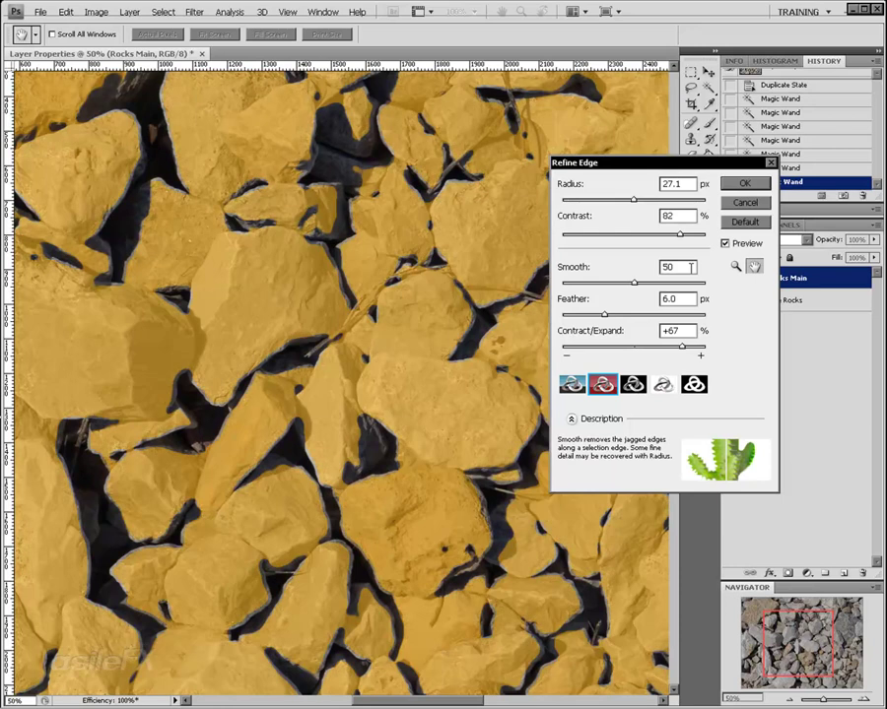
pyautogui.click(634, 385)
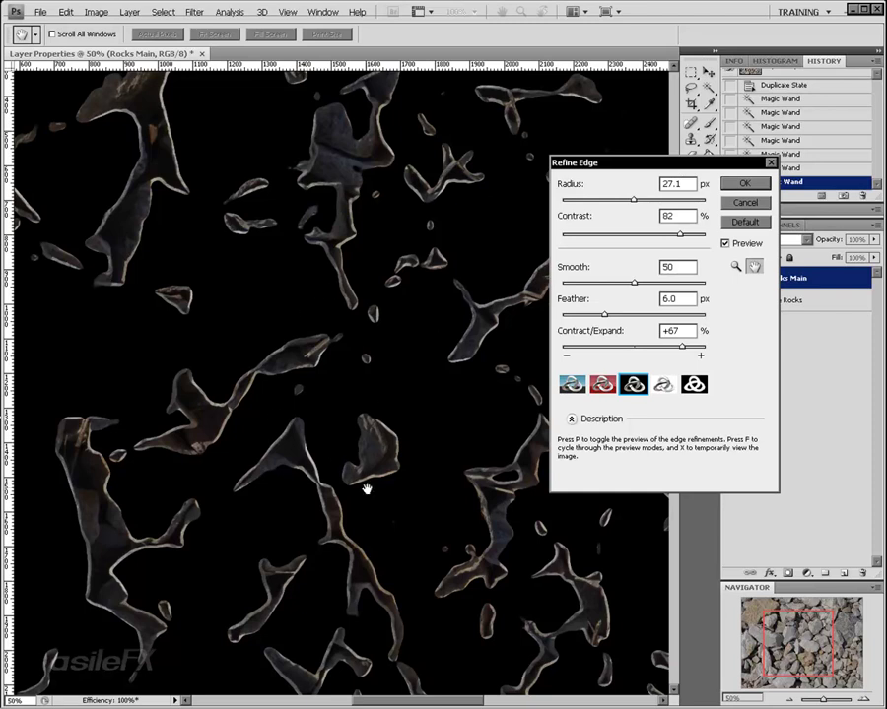
# Apply the refined edge to the shadow selection, then clear the selected gaps from the Rocks Main layer and deselect
pyautogui.click(603, 384)
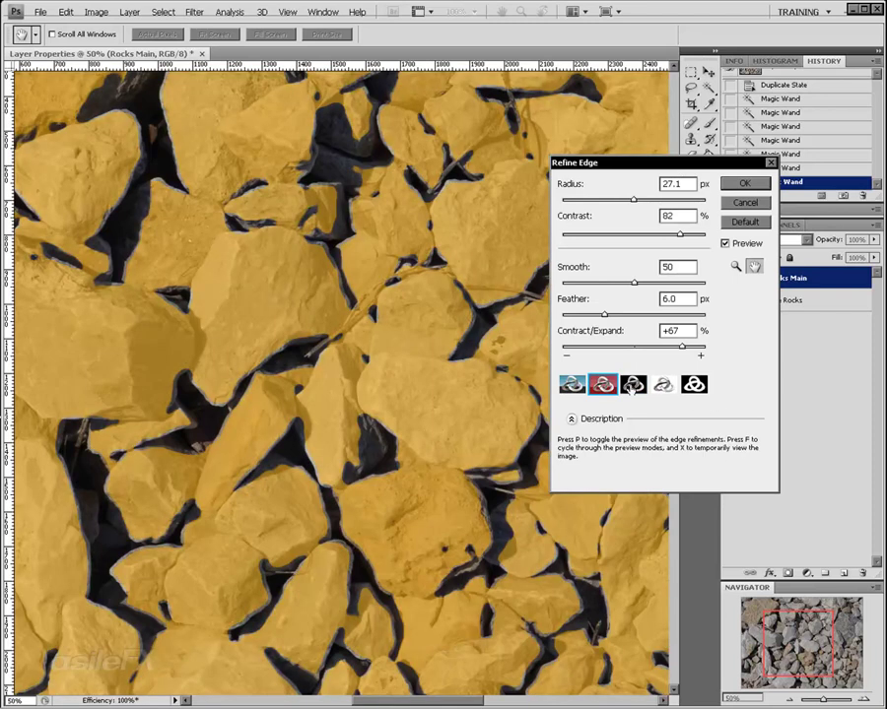
pyautogui.click(749, 183)
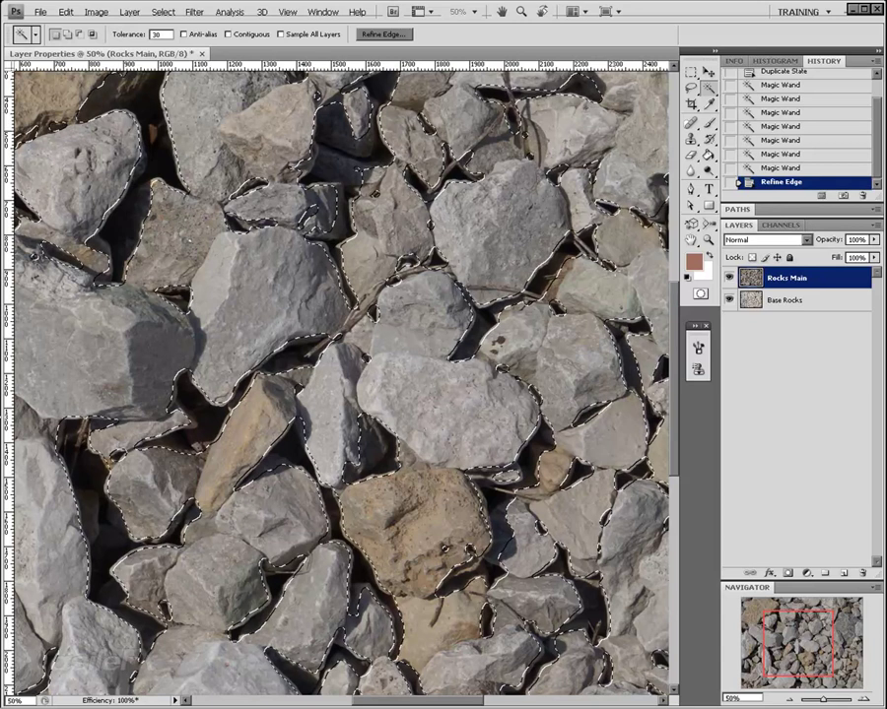
pyautogui.press('Delete')
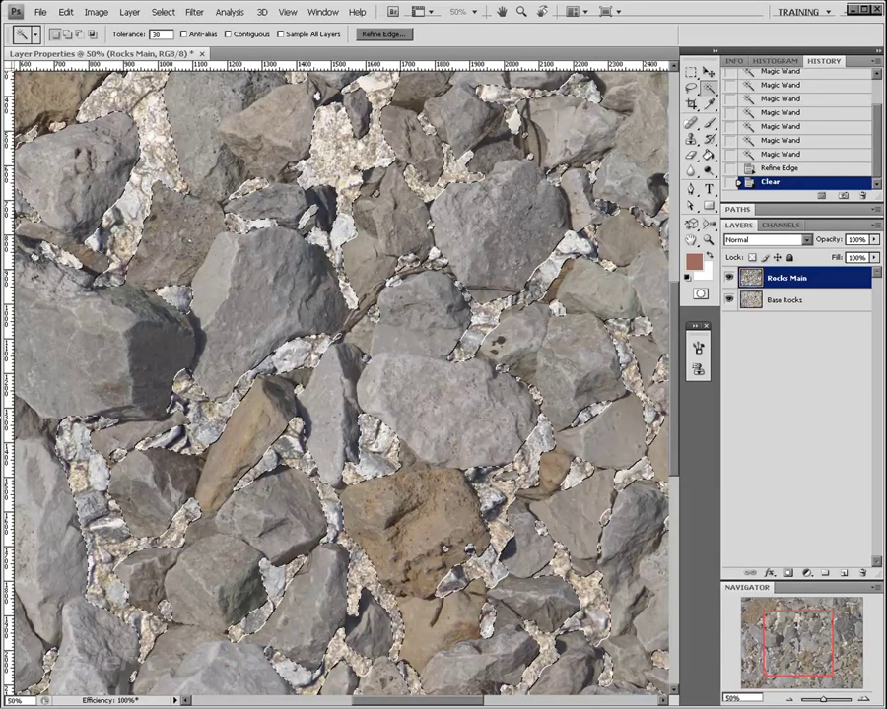
pyautogui.press('m')
pyautogui.hotkey('ctrl', 'd')
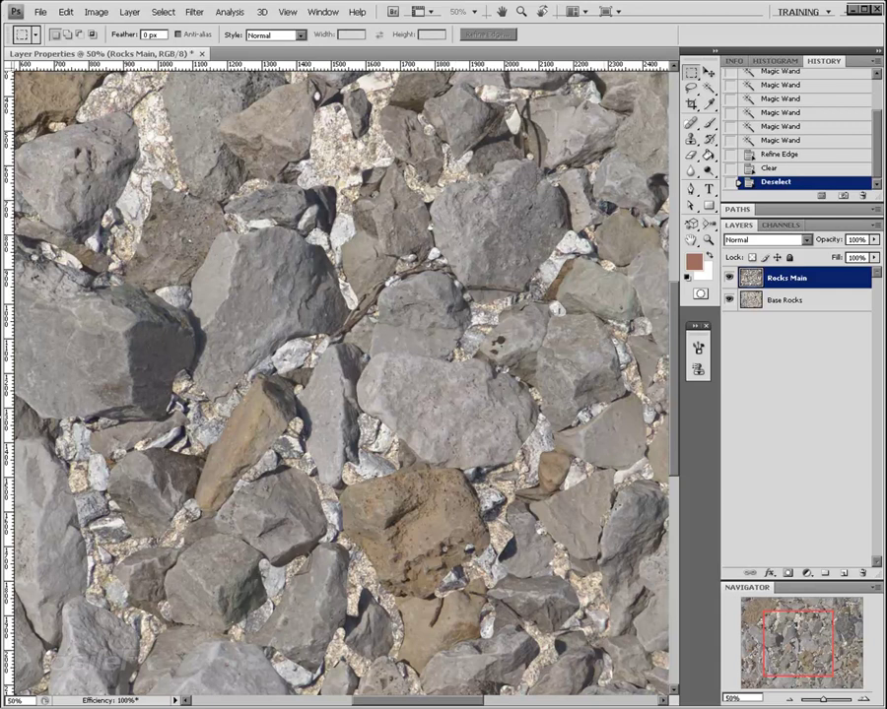
# Try selecting the leftover dark shadows on the rocks with the non-contiguous Magic Wand at tolerance 30, sampling three different spots
pyautogui.moveTo(800, 621); pyautogui.dragTo(798, 656)
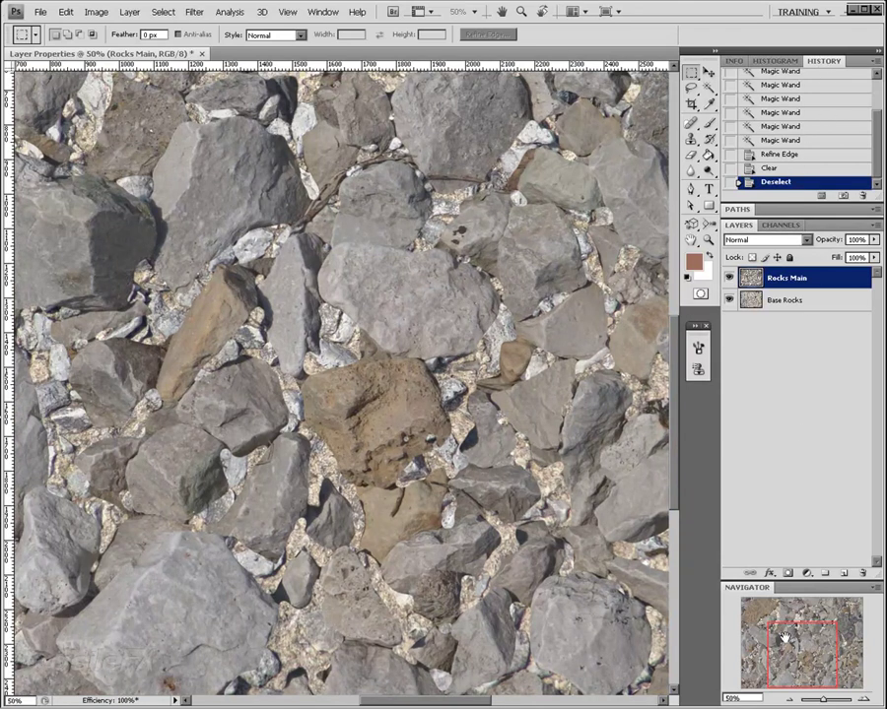
pyautogui.click(789, 698)
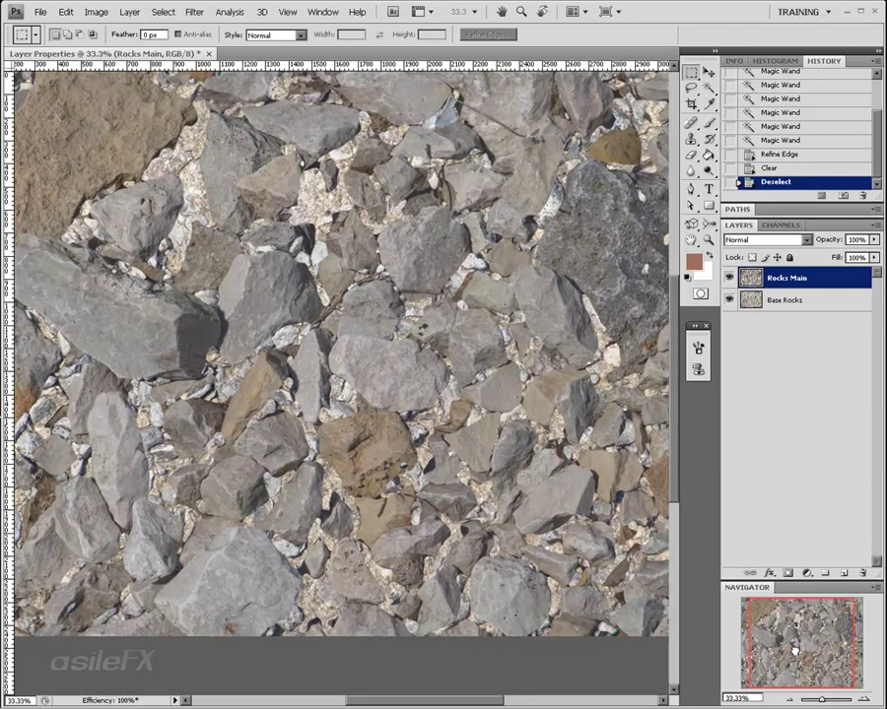
pyautogui.moveTo(795, 651); pyautogui.dragTo(801, 645)
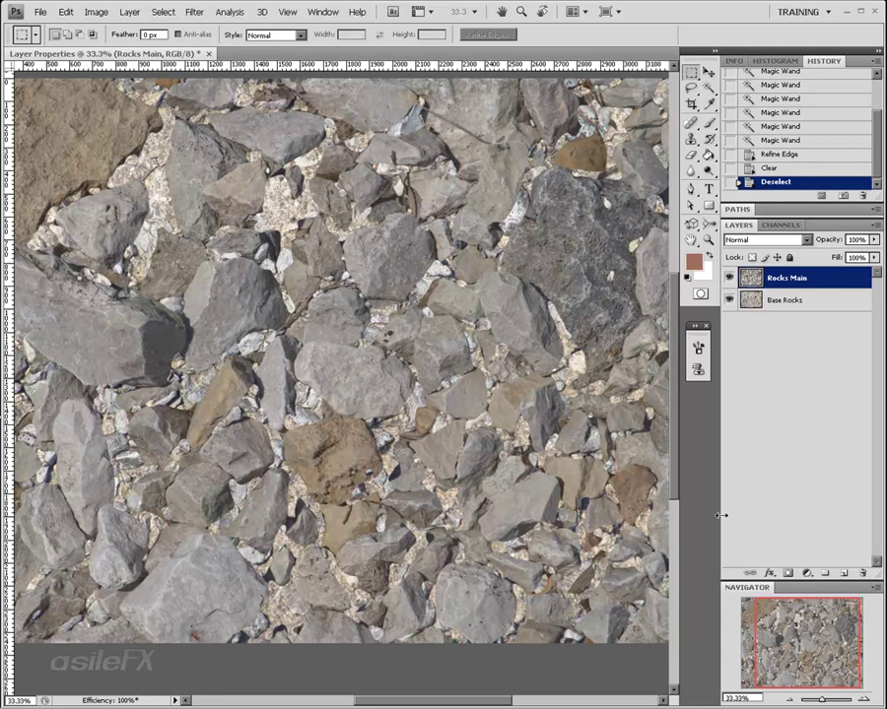
pyautogui.click(863, 695)
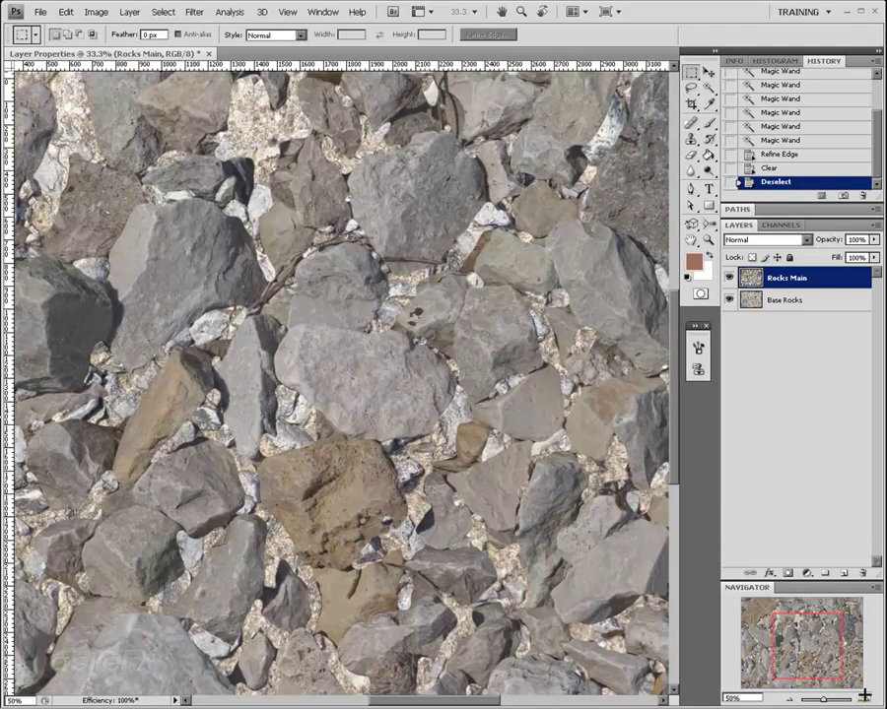
pyautogui.moveTo(821, 632); pyautogui.dragTo(815, 623)
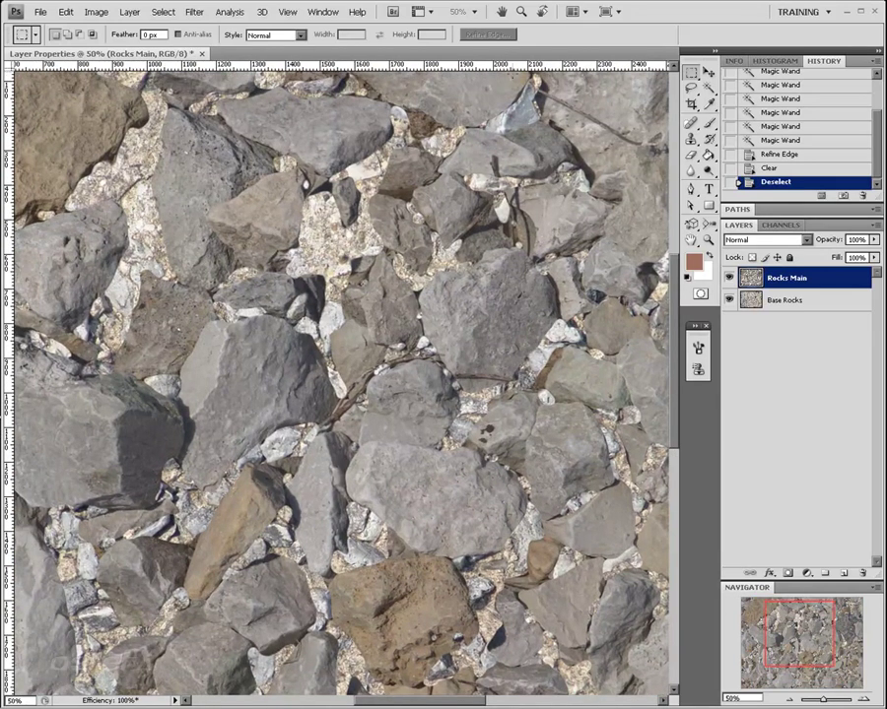
pyautogui.click(708, 87)
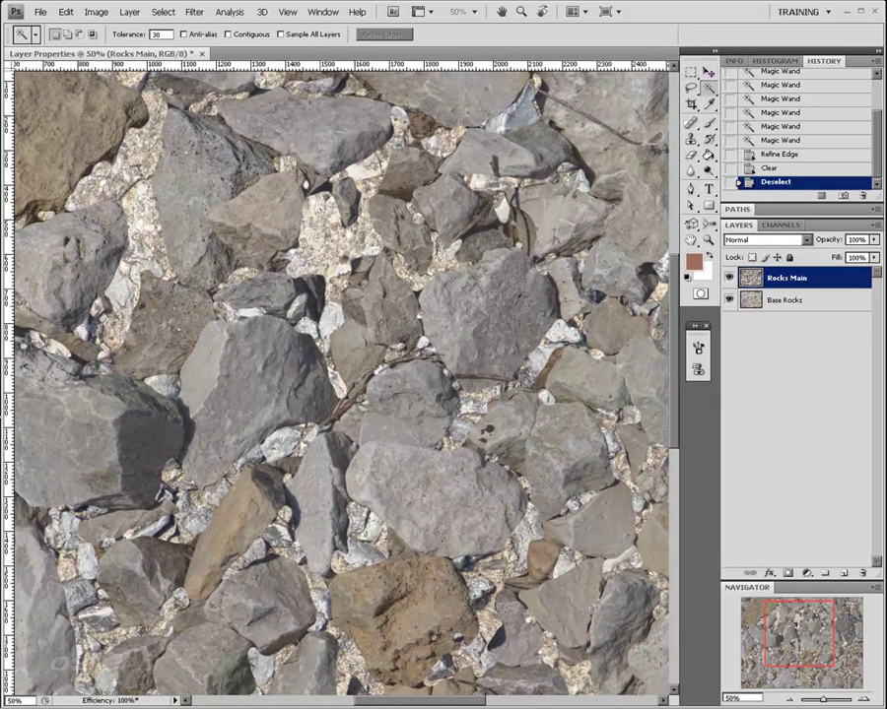
pyautogui.click(216, 201)
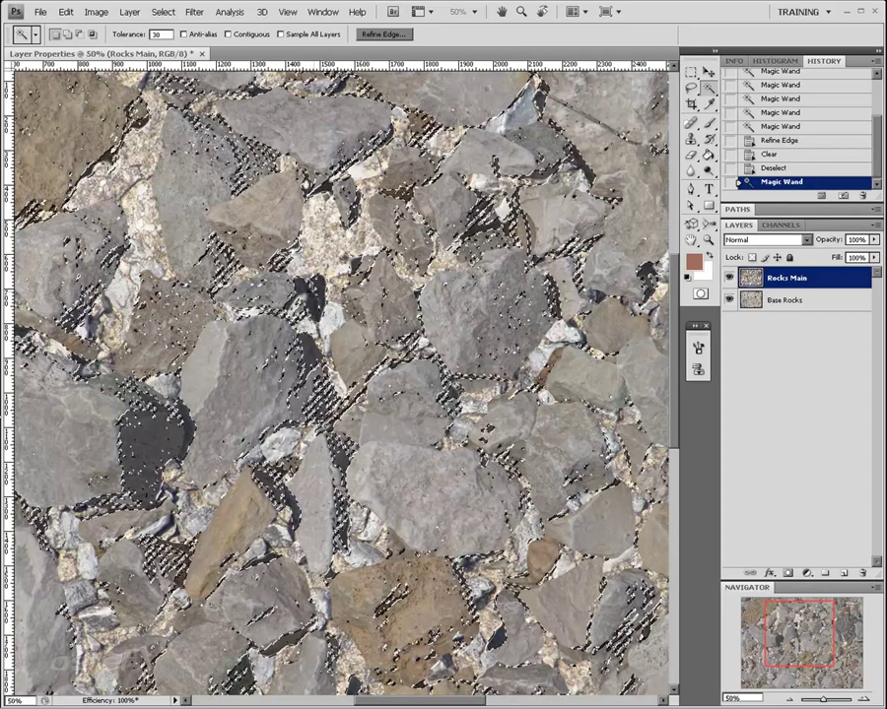
pyautogui.hotkey('ctrl', 'd')
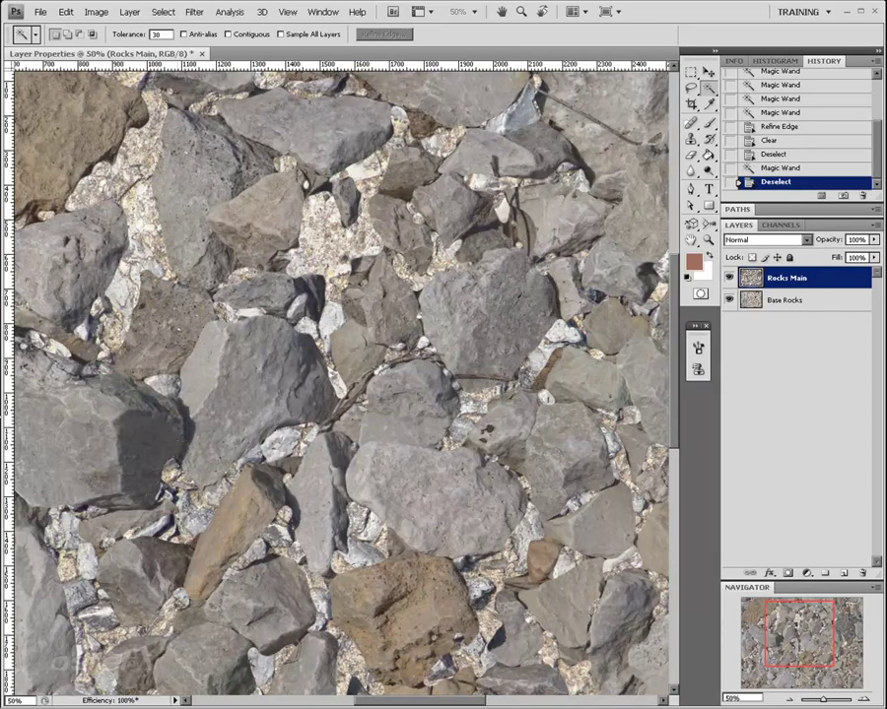
pyautogui.click(176, 440)
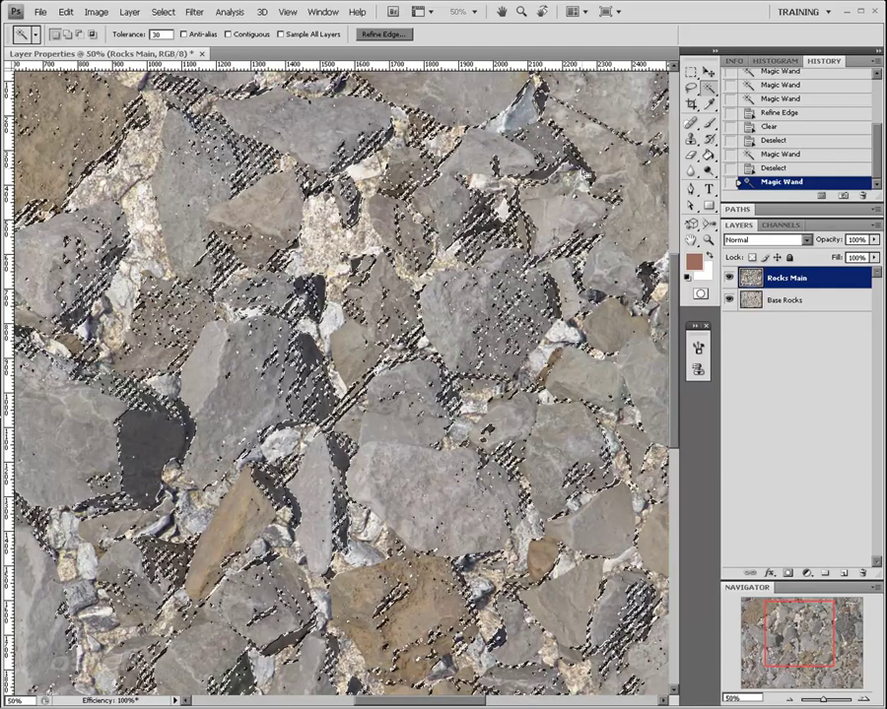
pyautogui.hotkey('ctrl', 'd')
pyautogui.click(527, 115)
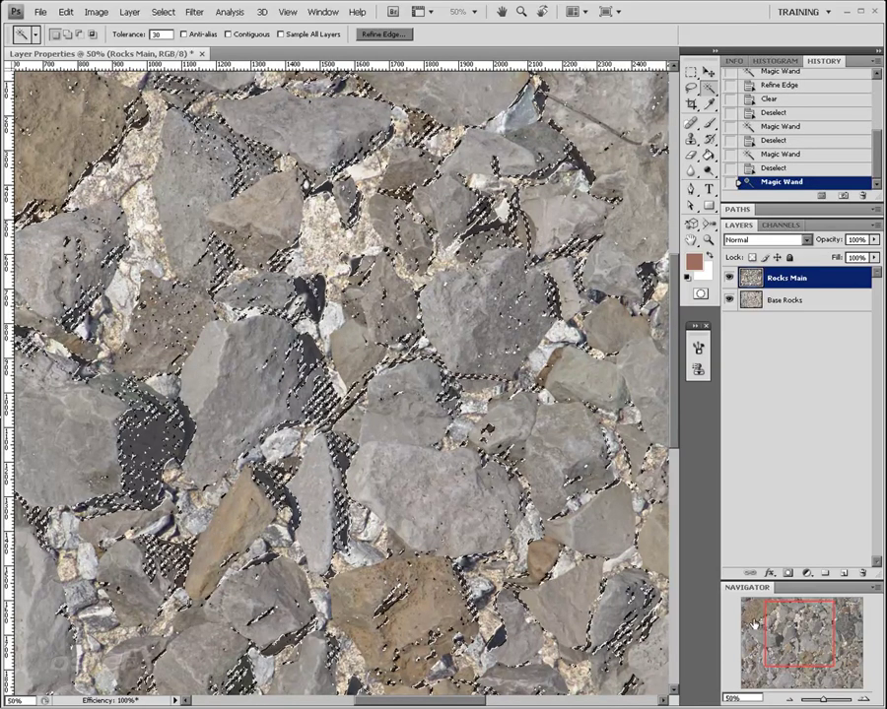
# Try clearing the unrefined shadow selection from the Rocks Main layer and deselect
pyautogui.press('Delete')
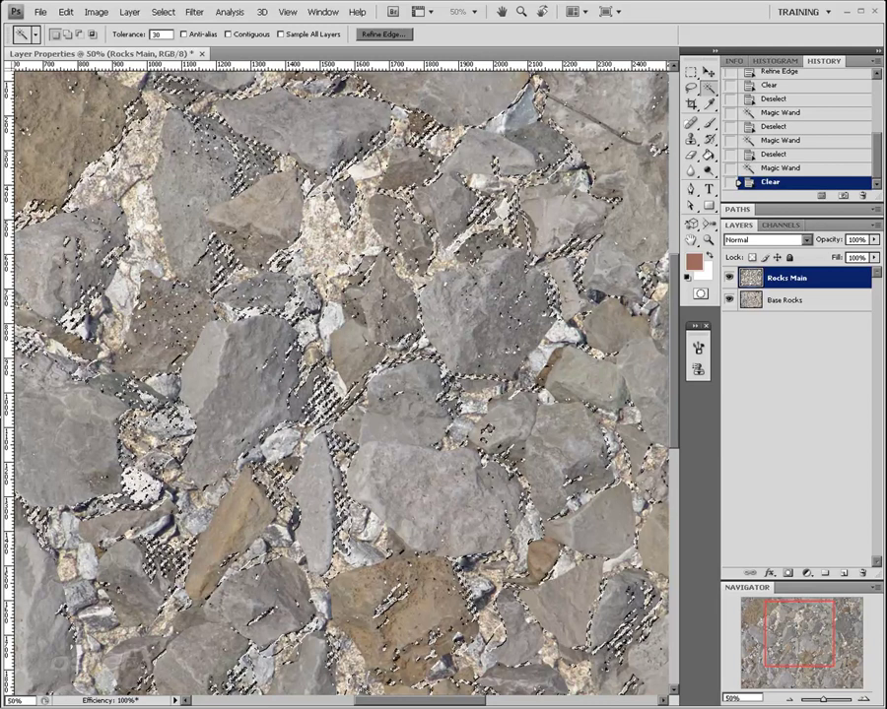
pyautogui.press('m')
pyautogui.hotkey('ctrl', 'd')
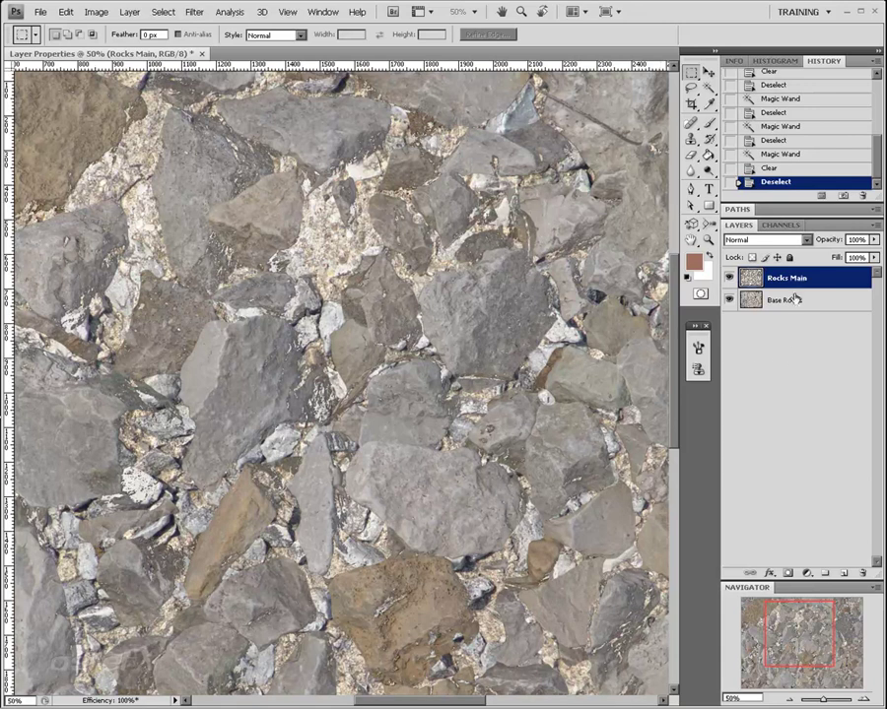
# Remove the last Clear from the history and drop the restored shadow selection
pyautogui.click(791, 169)
pyautogui.rightClick(791, 170)
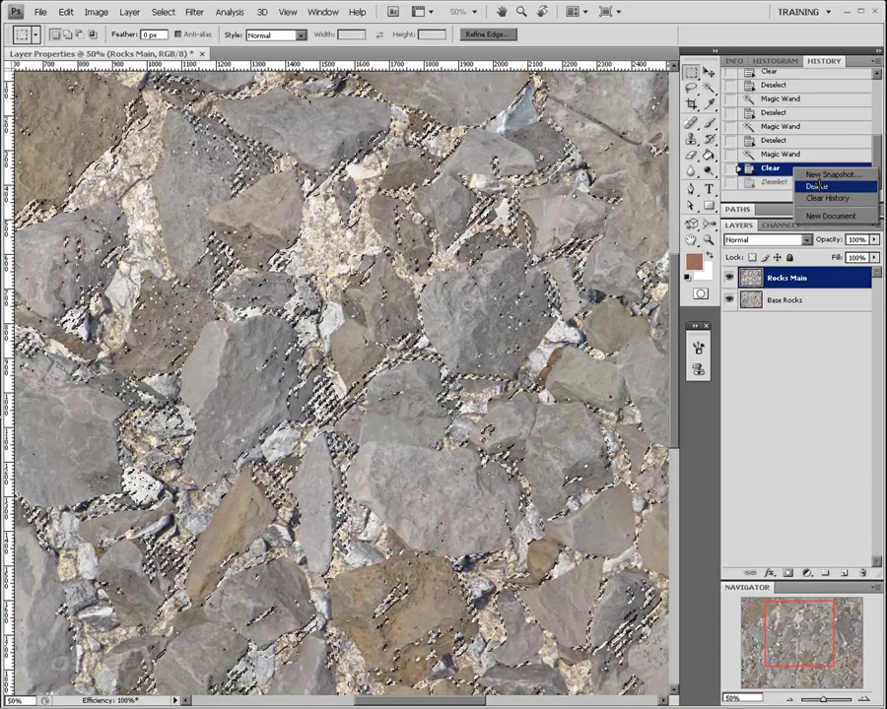
pyautogui.click(764, 186)
pyautogui.click(394, 265)
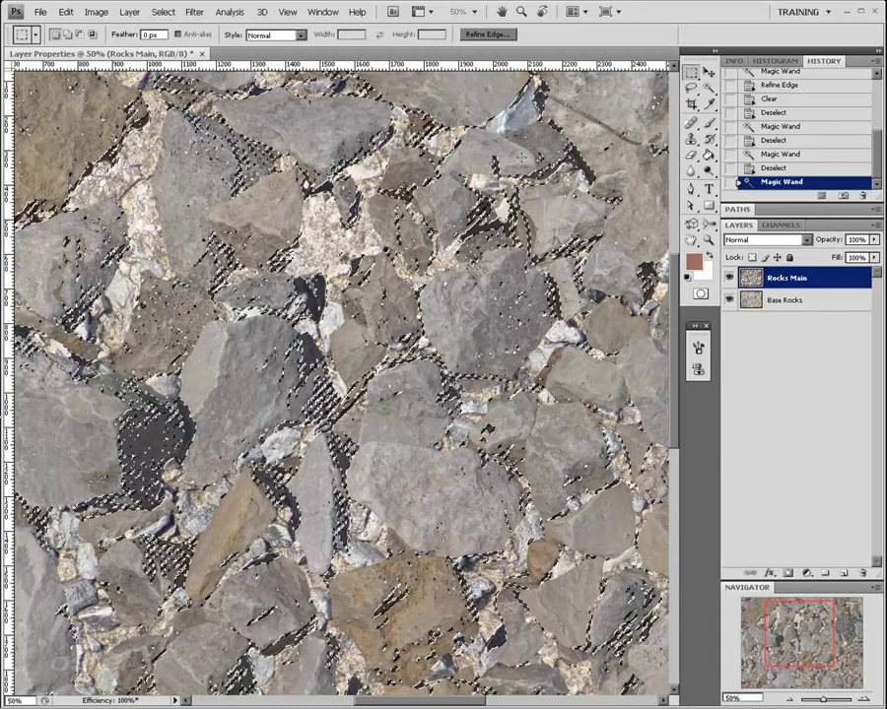
pyautogui.press('w')
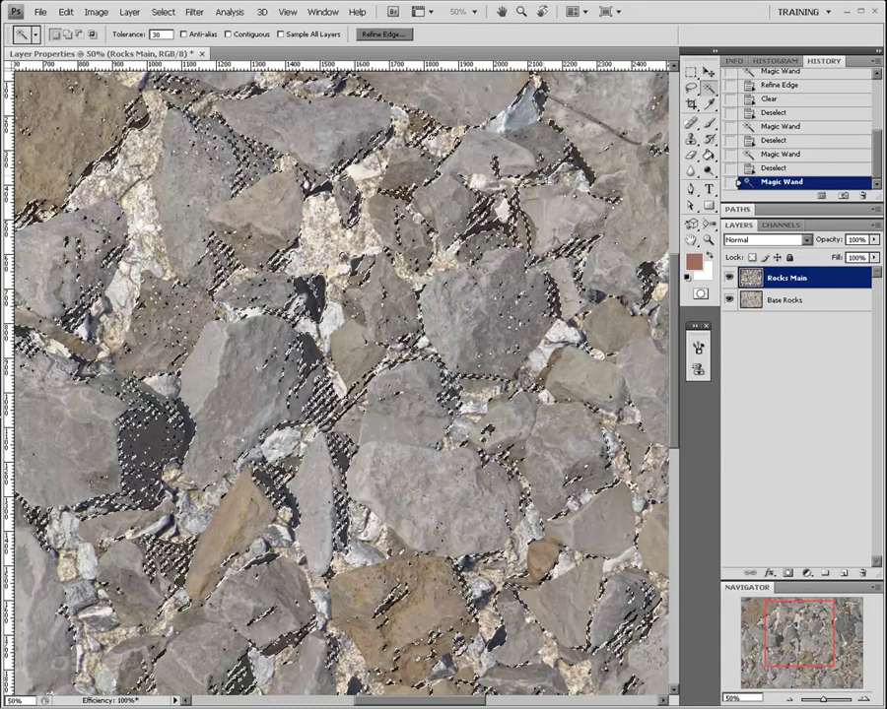
pyautogui.press('m')
pyautogui.hotkey('ctrl', 'd')
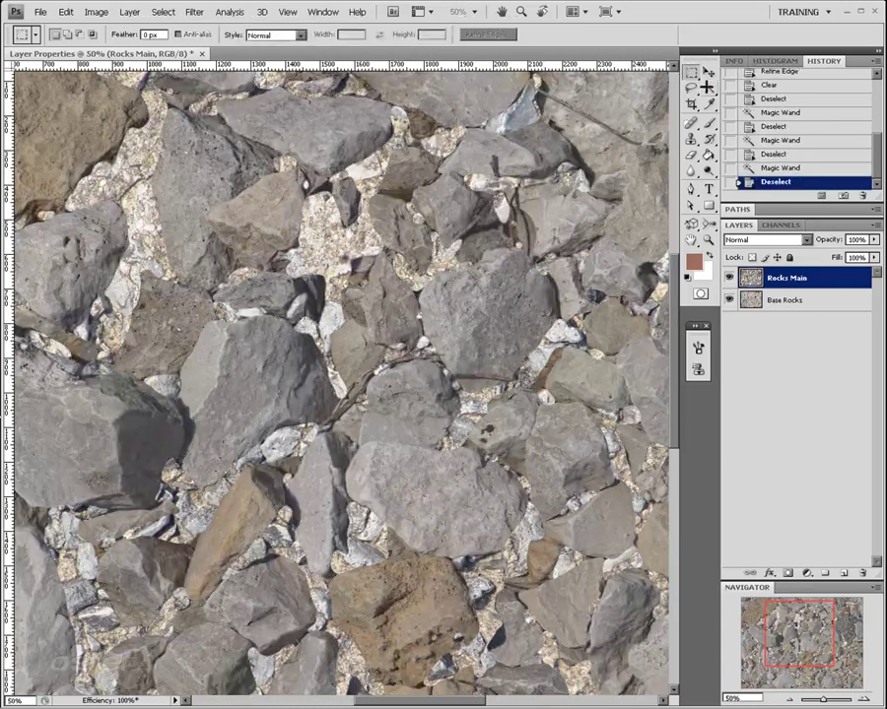
# Try a Magic Wand selection of the light rock tones, view the available selection commands, and deselect
pyautogui.press('w')
pyautogui.rightClick(490, 297)
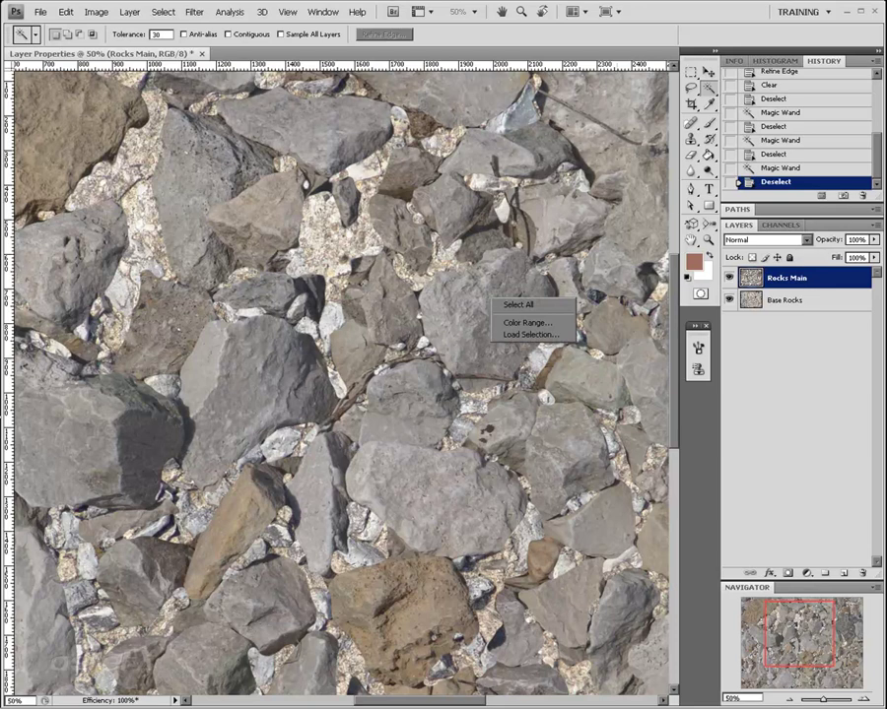
pyautogui.click(580, 209)
pyautogui.rightClick(534, 245)
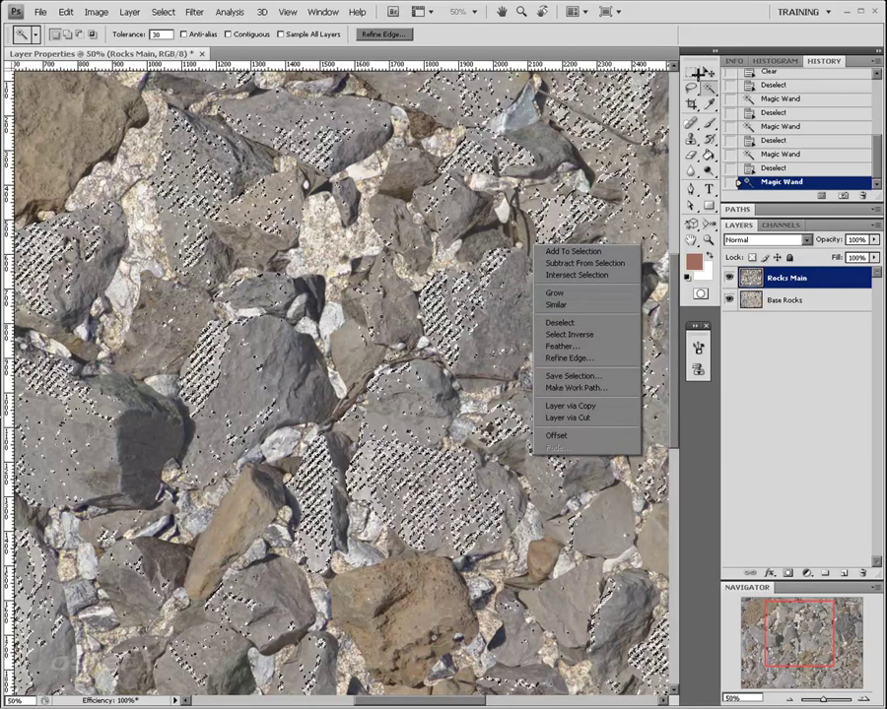
pyautogui.press('Escape')
pyautogui.press('m')
pyautogui.hotkey('ctrl', 'd')
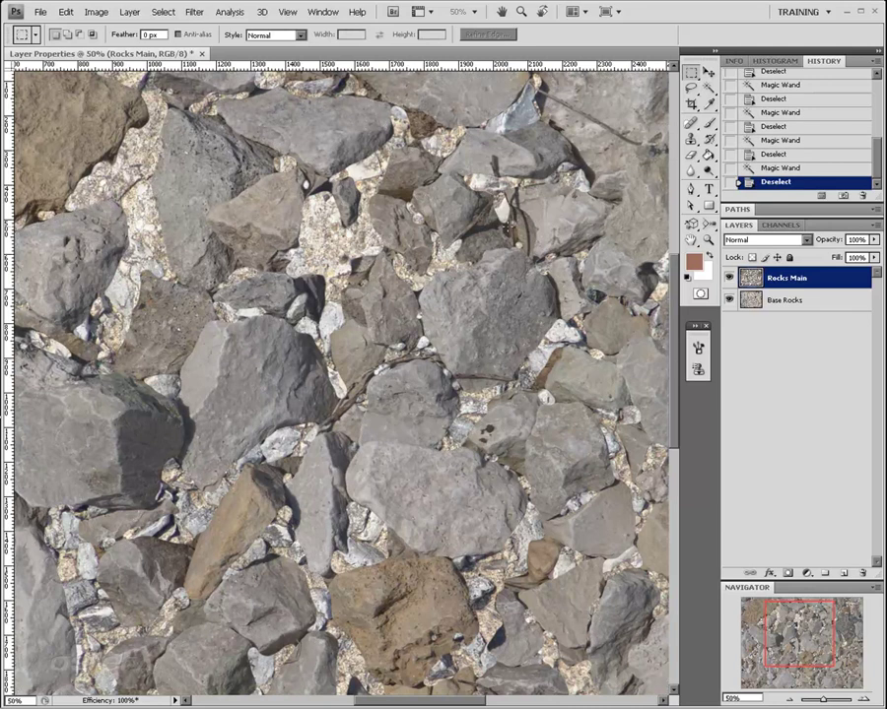
# Try selecting the remaining dark tones with the Magic Wand at tolerance 10, sampling two different spots
pyautogui.press('w')
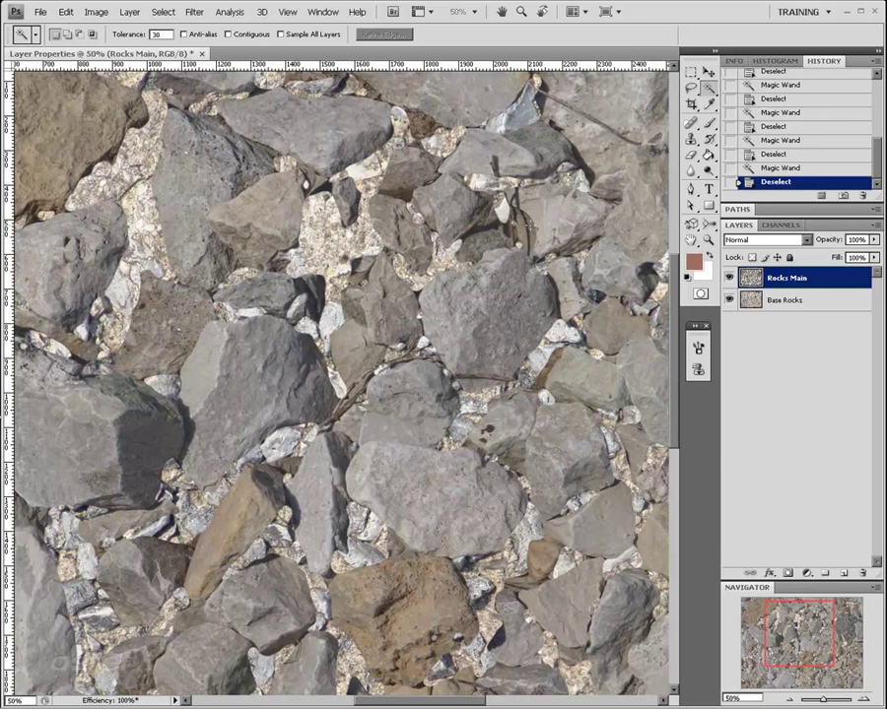
pyautogui.moveTo(800, 615); pyautogui.dragTo(796, 630)
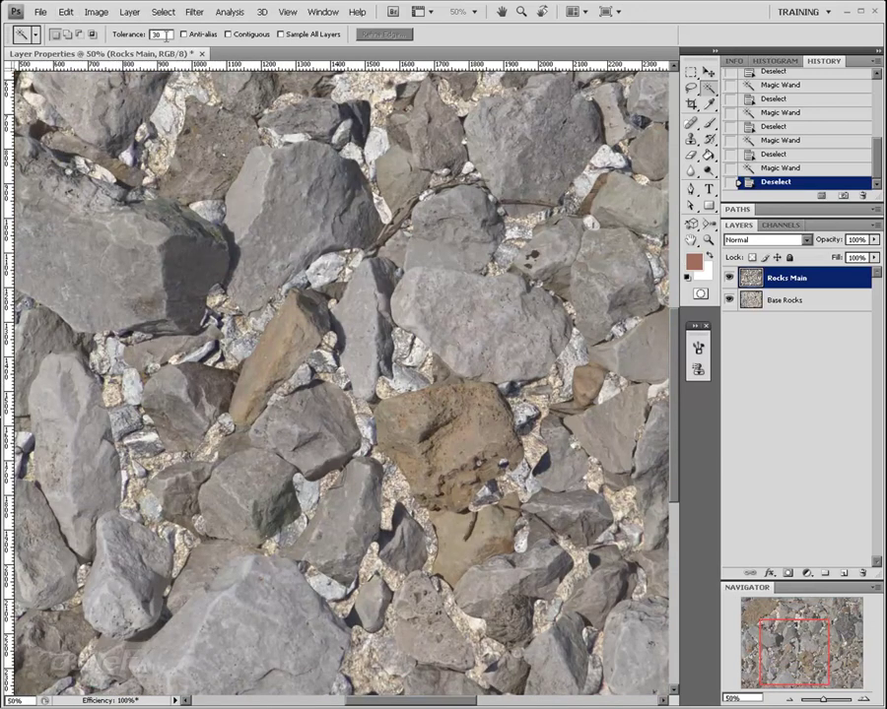
pyautogui.moveTo(168, 36); pyautogui.dragTo(144, 38)
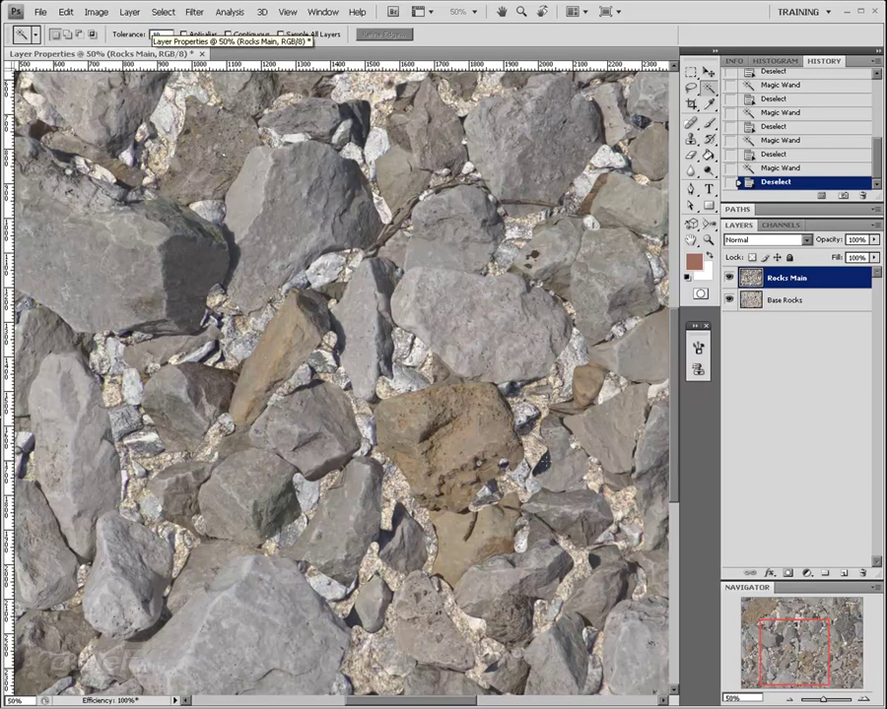
pyautogui.click(384, 325)
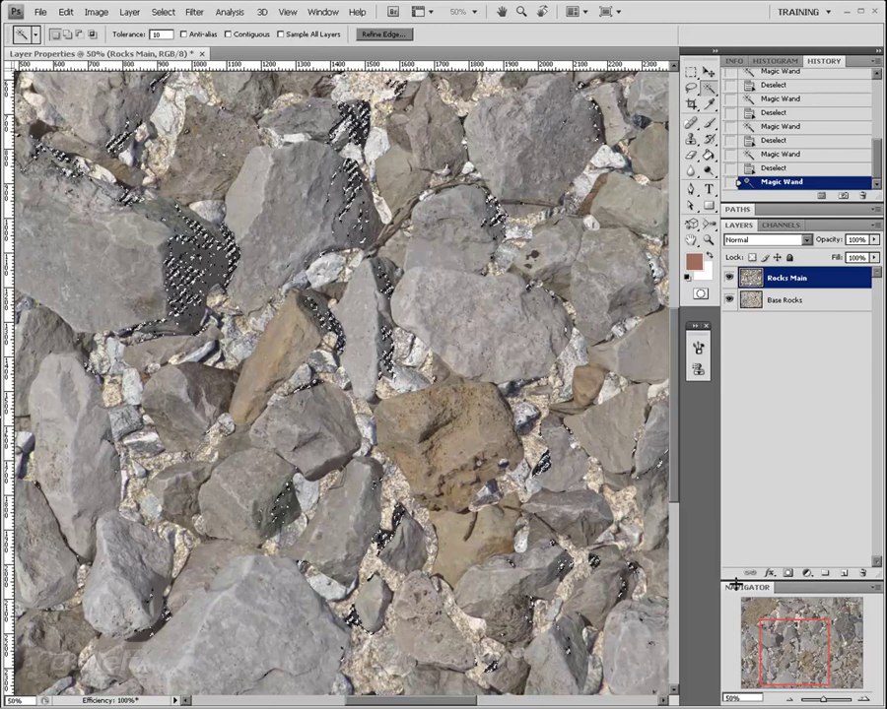
pyautogui.moveTo(794, 651); pyautogui.dragTo(802, 631)
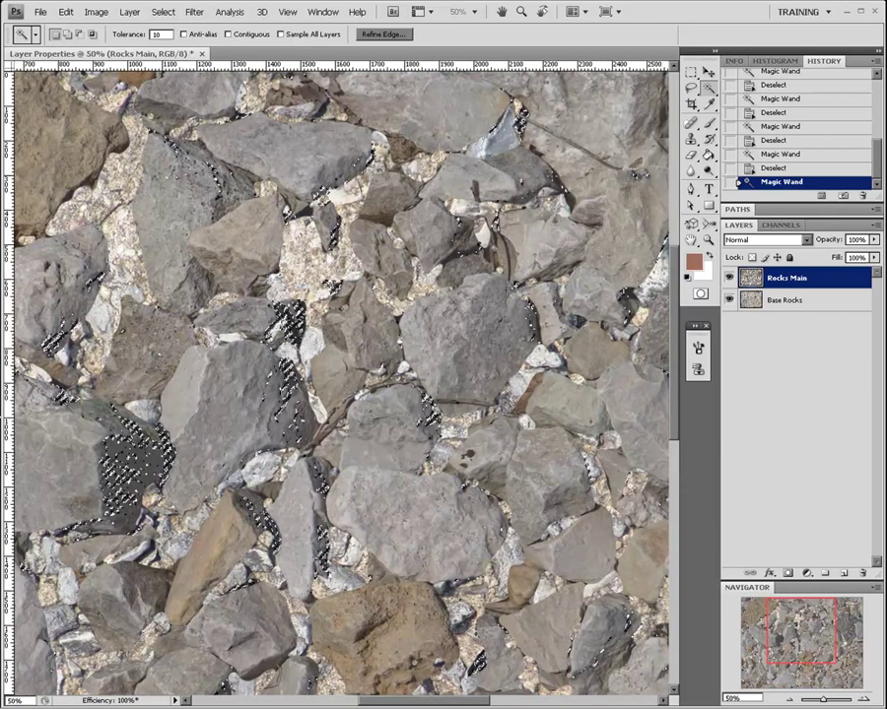
pyautogui.click(197, 212)
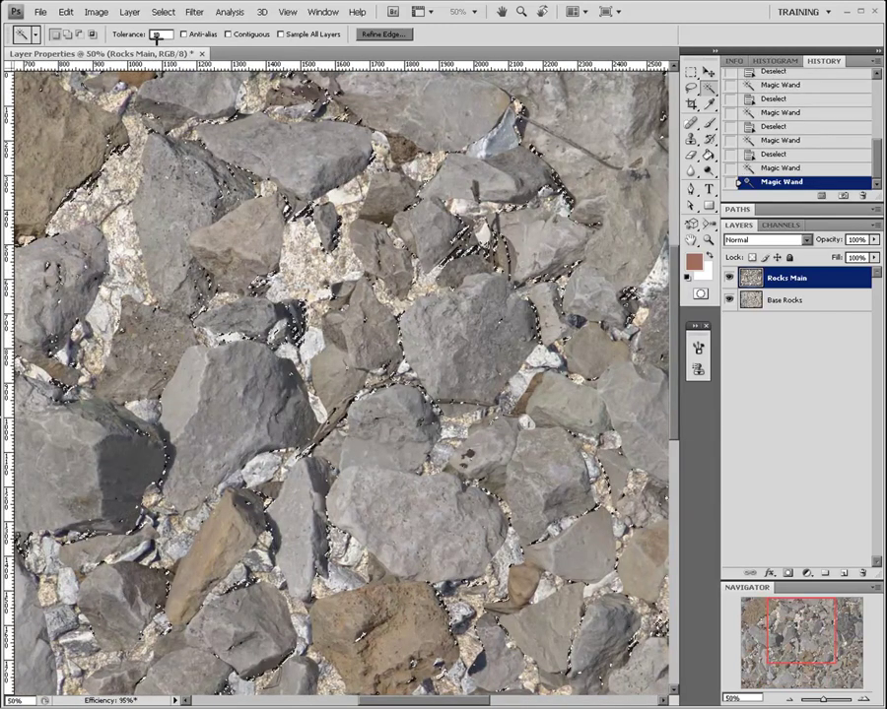
# Select the dark shaded rock tones with the Magic Wand at tolerance 15 and apply Refine Edge with its current settings
pyautogui.moveTo(156, 37); pyautogui.dragTo(113, 36)
pyautogui.write('15')
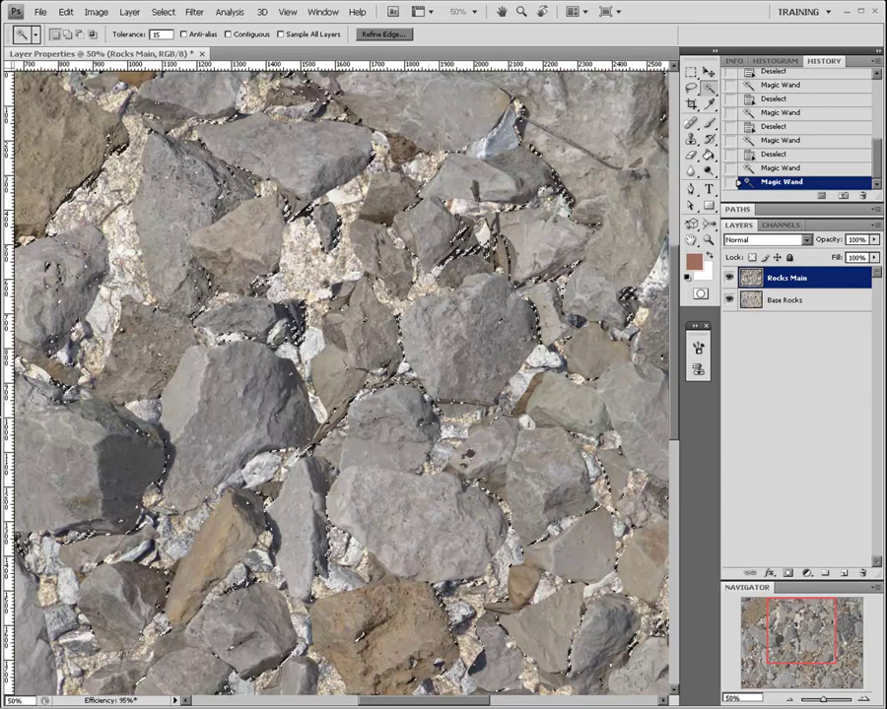
pyautogui.click(135, 463)
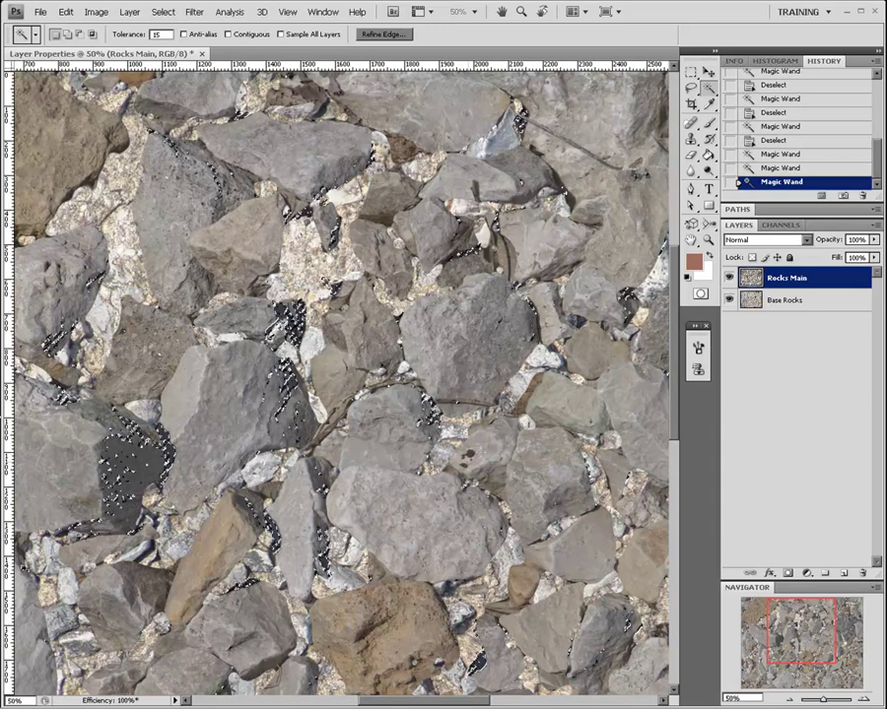
pyautogui.click(384, 35)
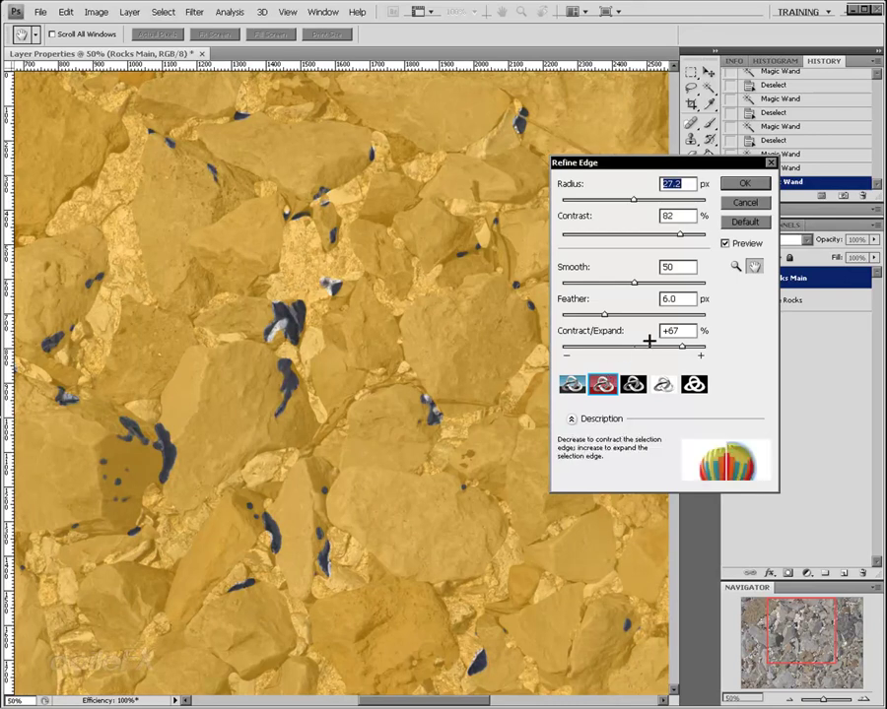
pyautogui.click(745, 184)
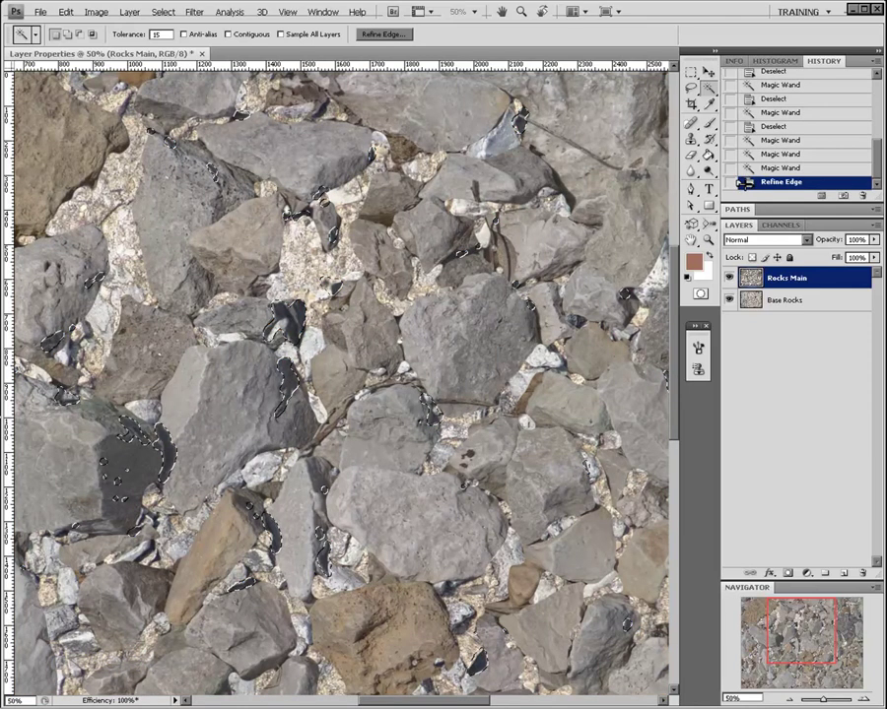
# Clear the refined dark patches from the Rocks Main layer and remove the selection
pyautogui.press('Delete')
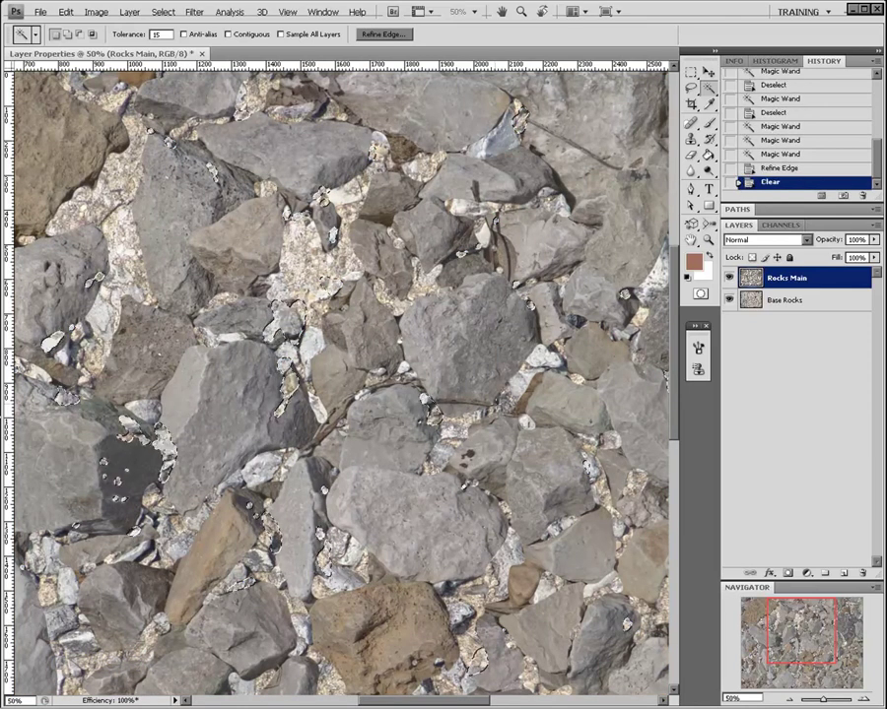
pyautogui.press('m')
pyautogui.hotkey('ctrl', 'd')
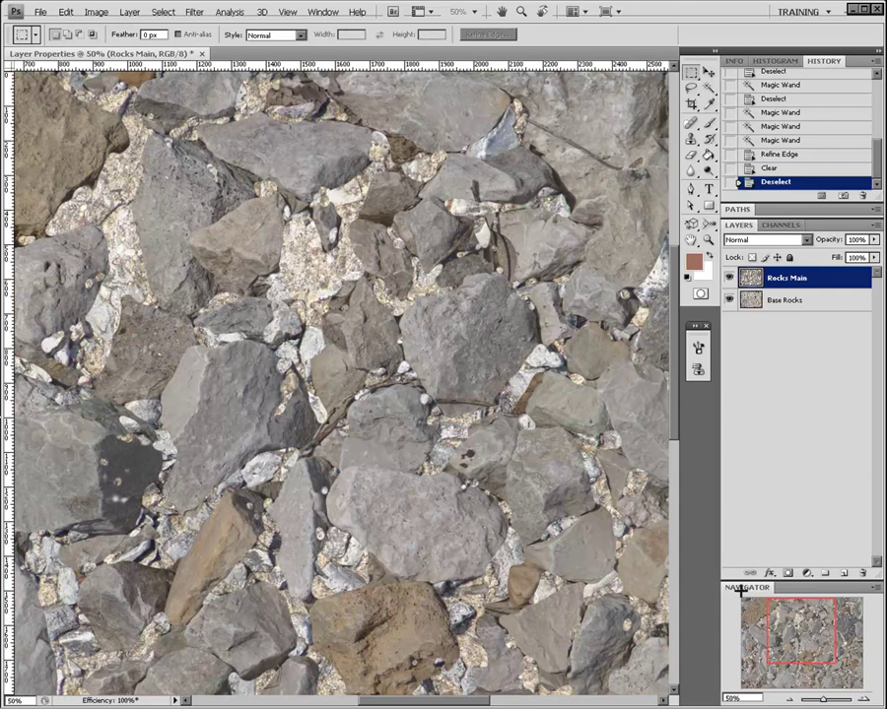
# Inspect the whole rock texture and compare the image with the Rocks Main layer hidden and shown
pyautogui.click(793, 698)
pyautogui.moveTo(793, 690); pyautogui.dragTo(798, 631)
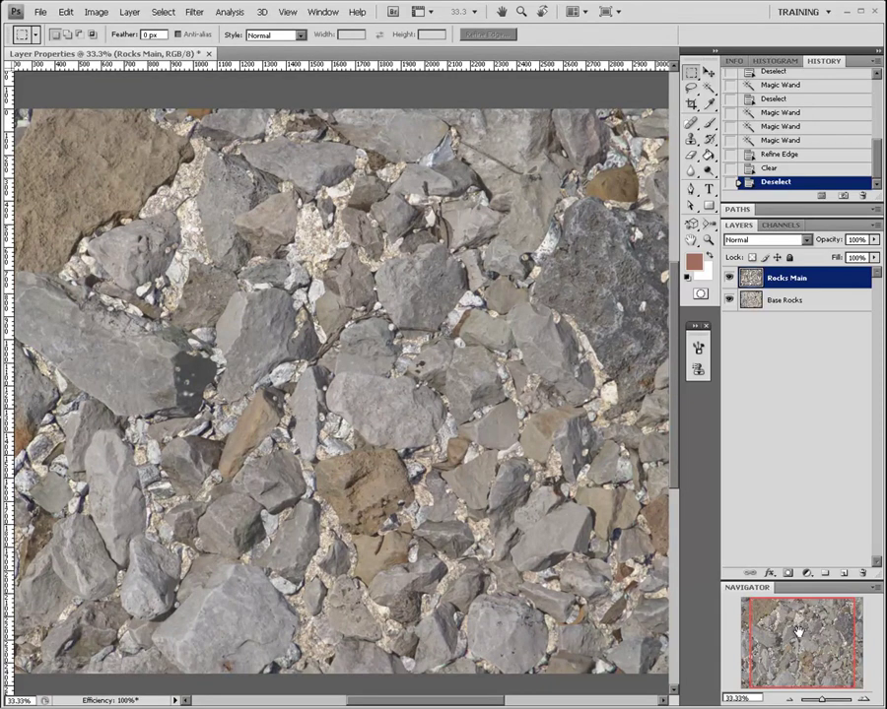
pyautogui.moveTo(799, 632); pyautogui.dragTo(808, 632)
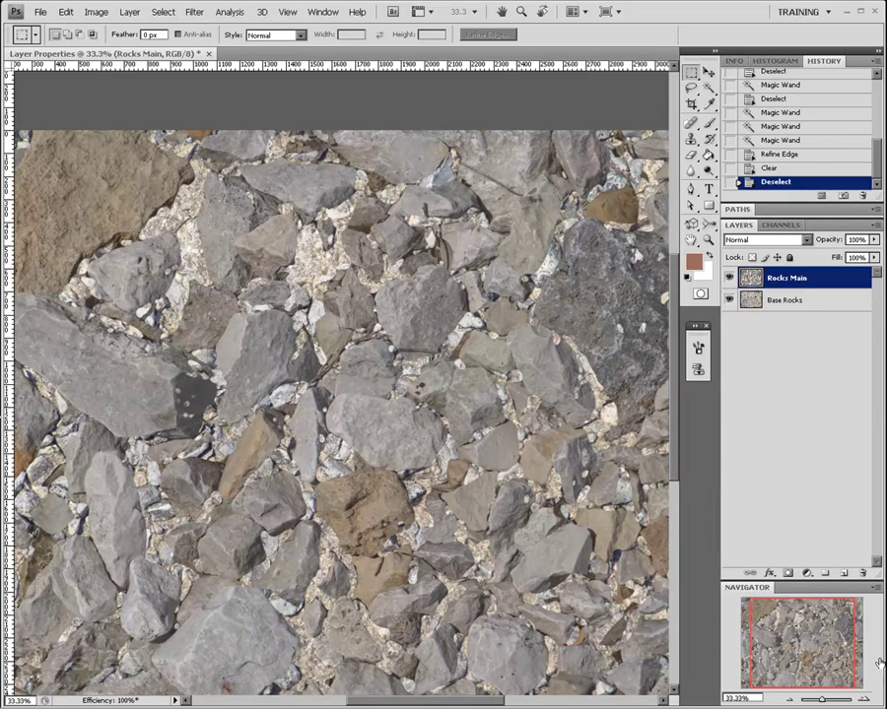
pyautogui.moveTo(818, 647); pyautogui.dragTo(819, 651)
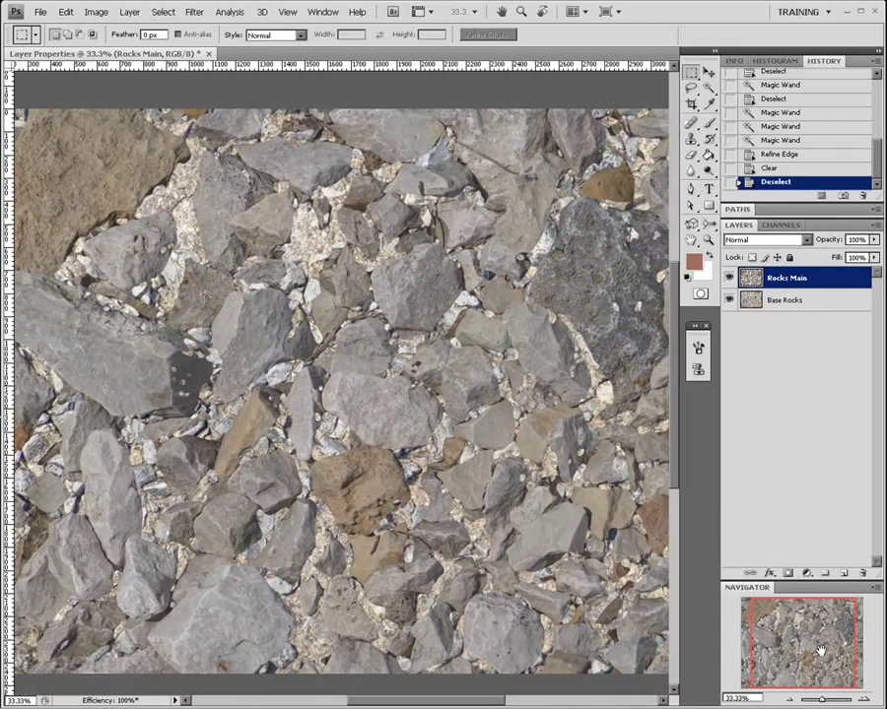
pyautogui.click(728, 278)
pyautogui.click(728, 278)
pyautogui.click(728, 278)
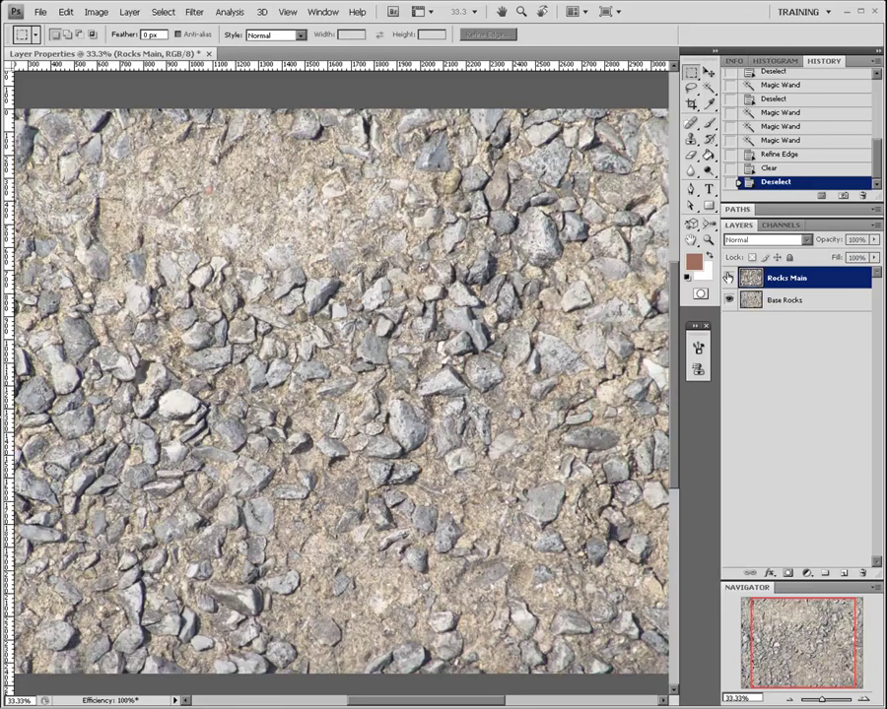
pyautogui.click(728, 278)
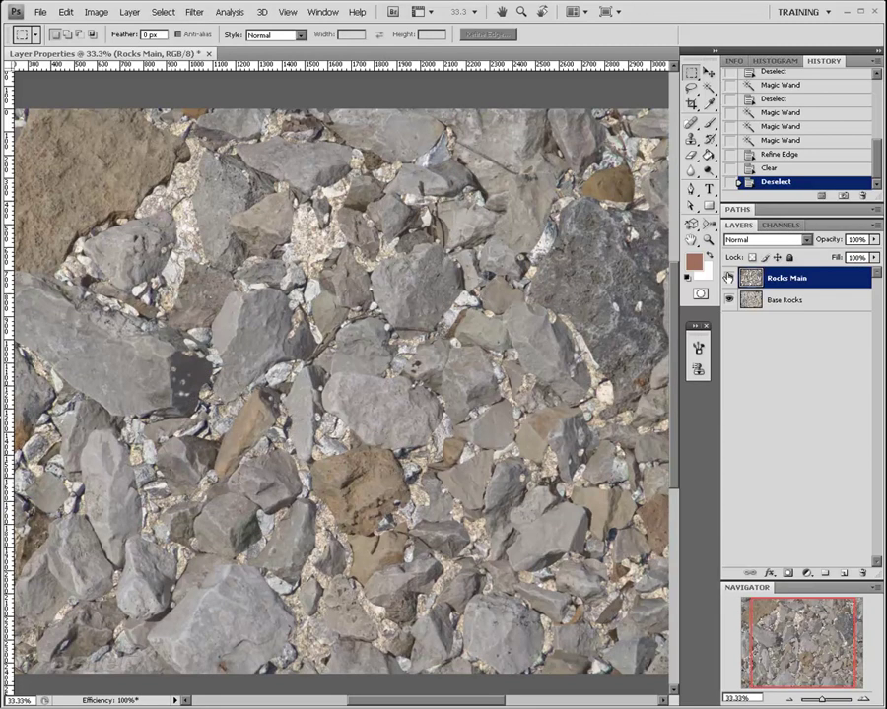
# Select the Base Rocks layer and hide Rocks Main so only the base texture shows
pyautogui.click(776, 301)
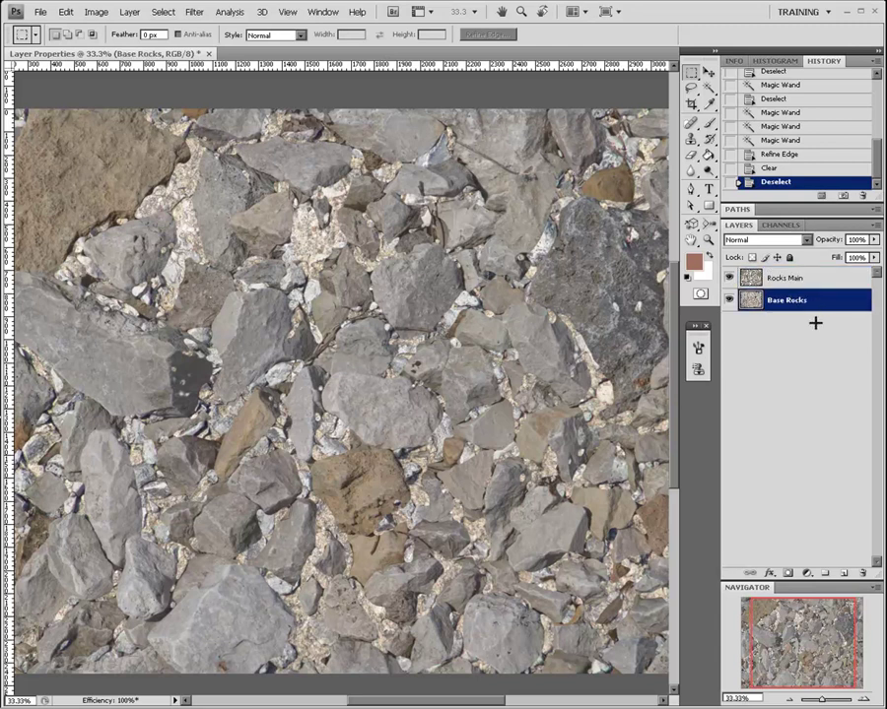
pyautogui.click(729, 279)
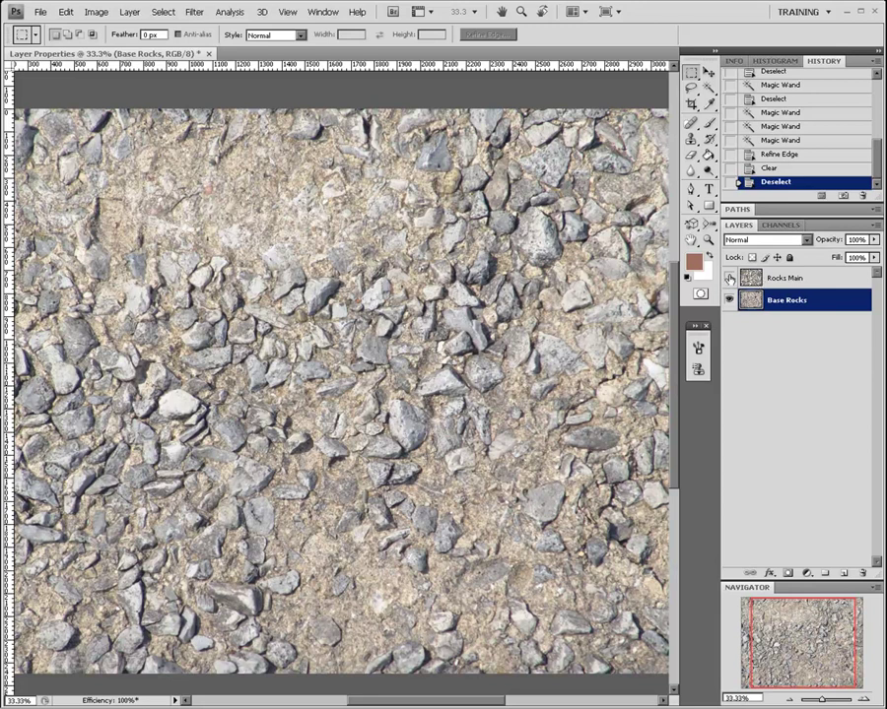
pyautogui.click(729, 279)
pyautogui.click(729, 279)
# Match the color of the Base Rocks layer to the Rocks Main layer of the Layer Properties document
pyautogui.click(97, 13)
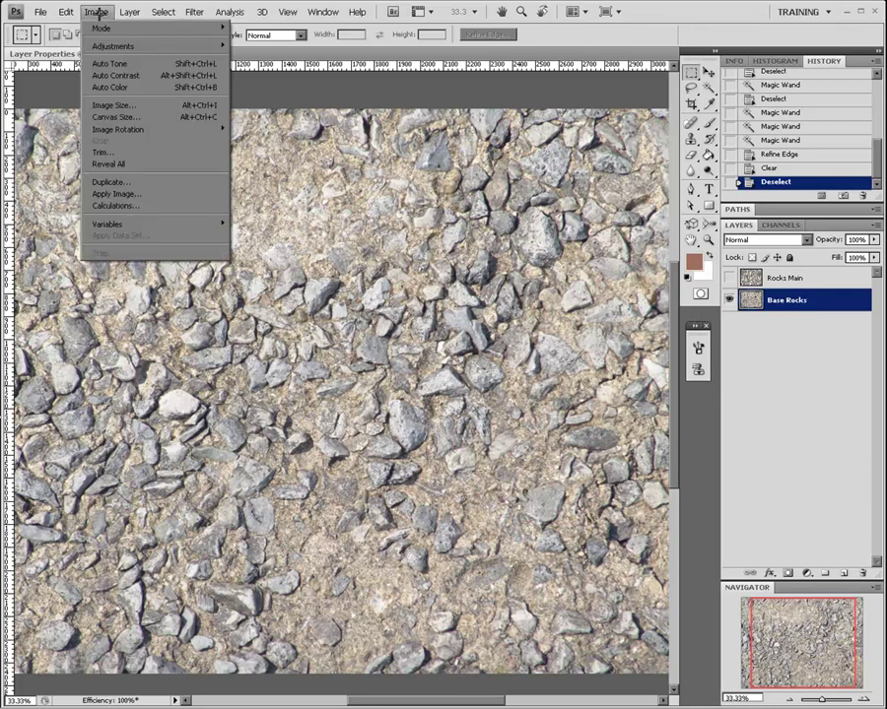
pyautogui.moveTo(119, 45)
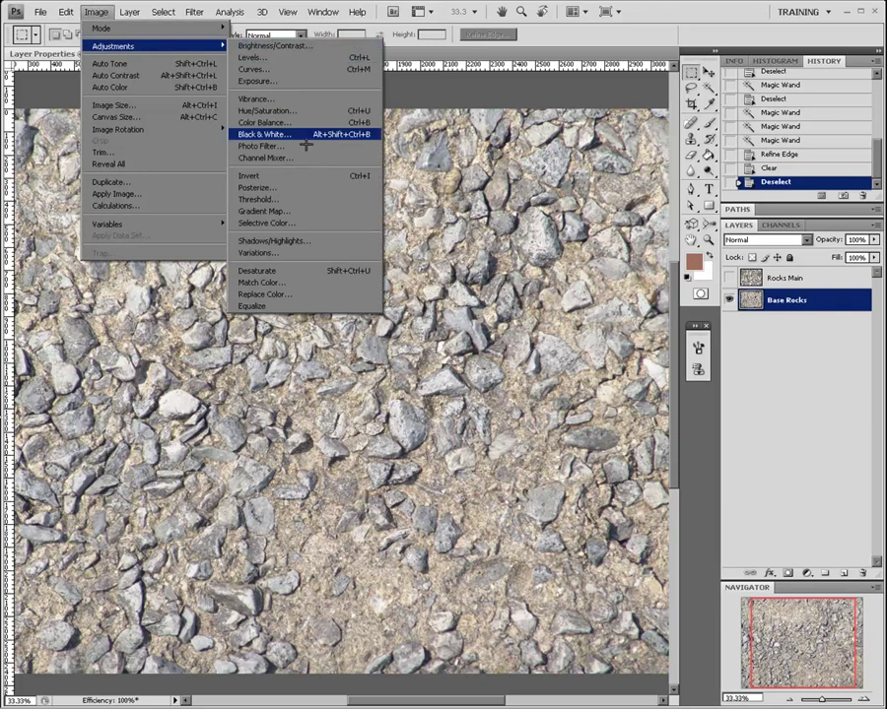
pyautogui.click(309, 281)
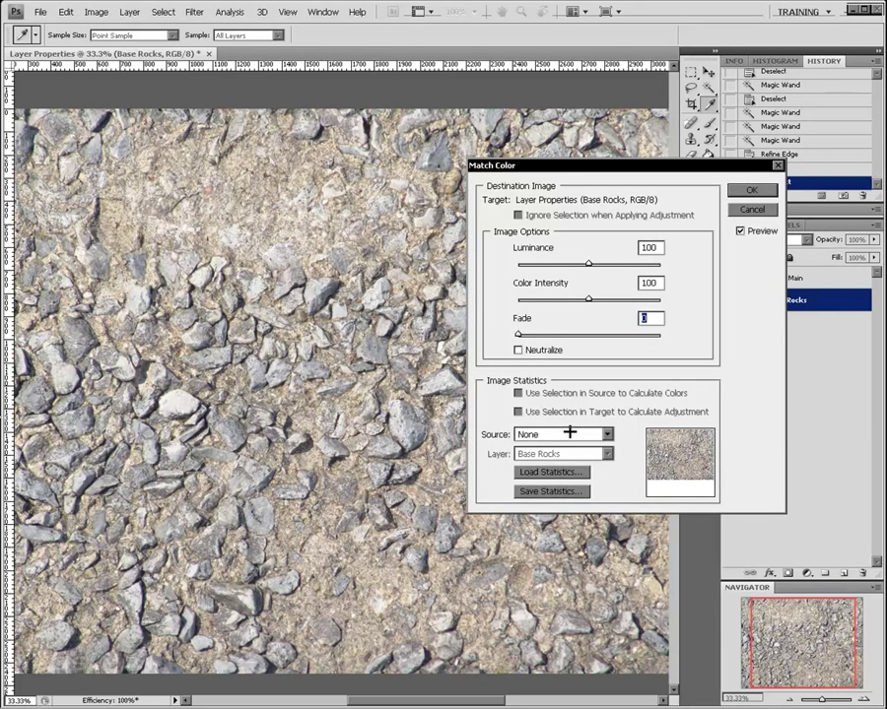
pyautogui.click(557, 435)
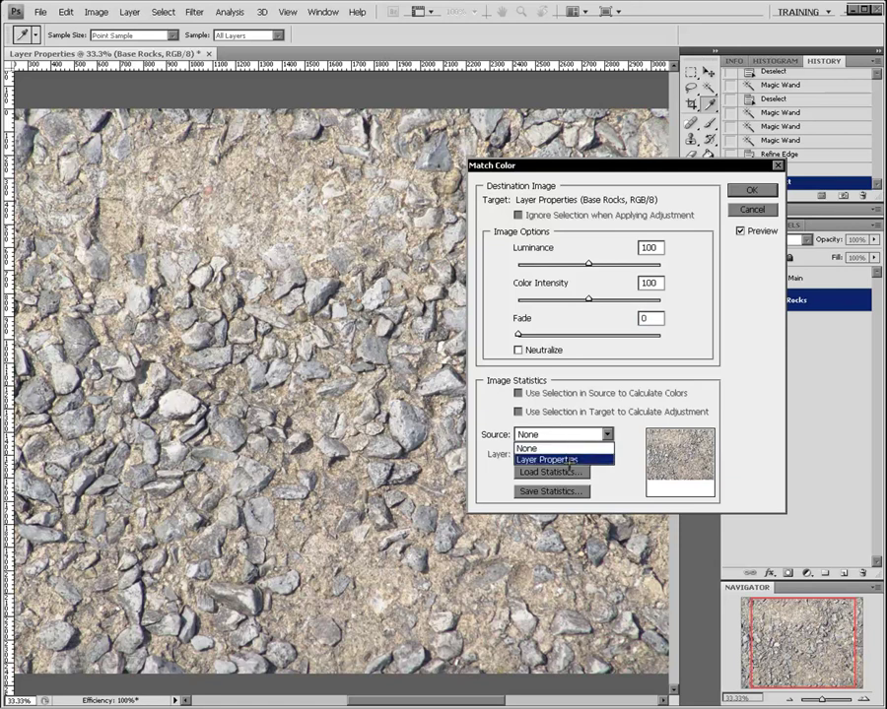
pyautogui.click(579, 460)
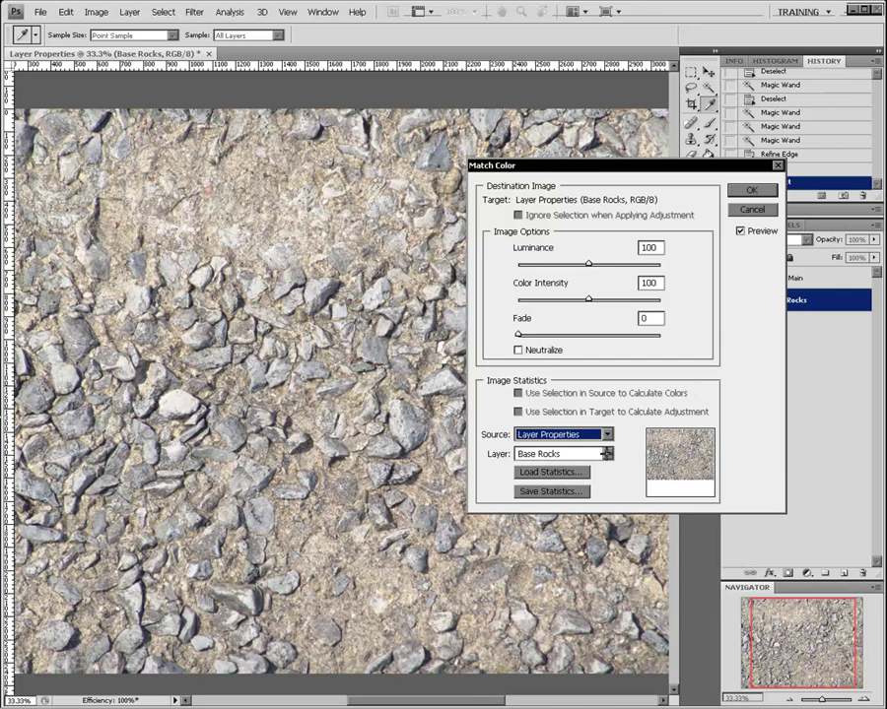
pyautogui.click(607, 454)
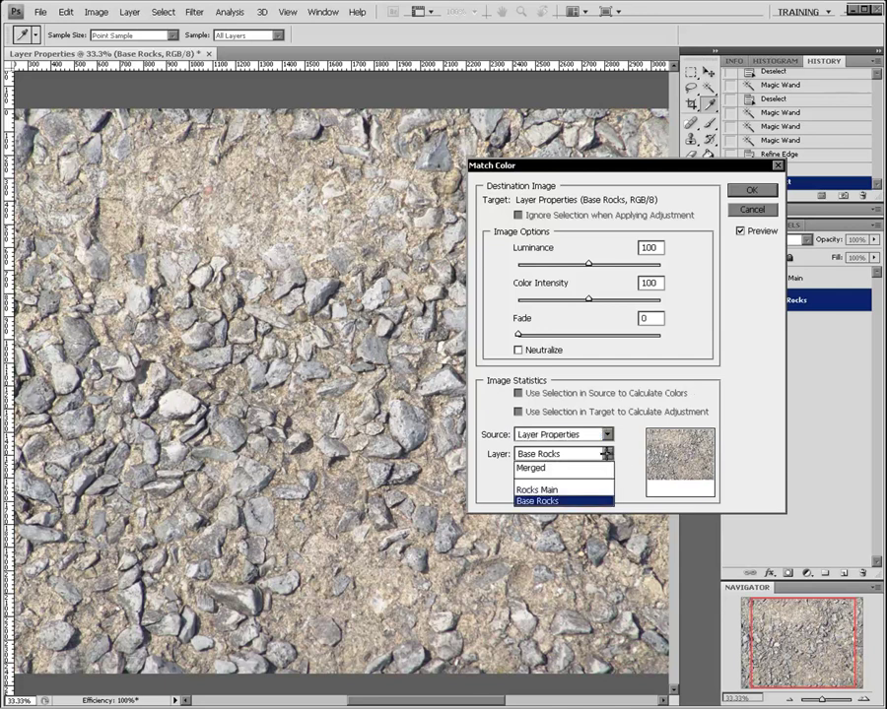
pyautogui.click(539, 489)
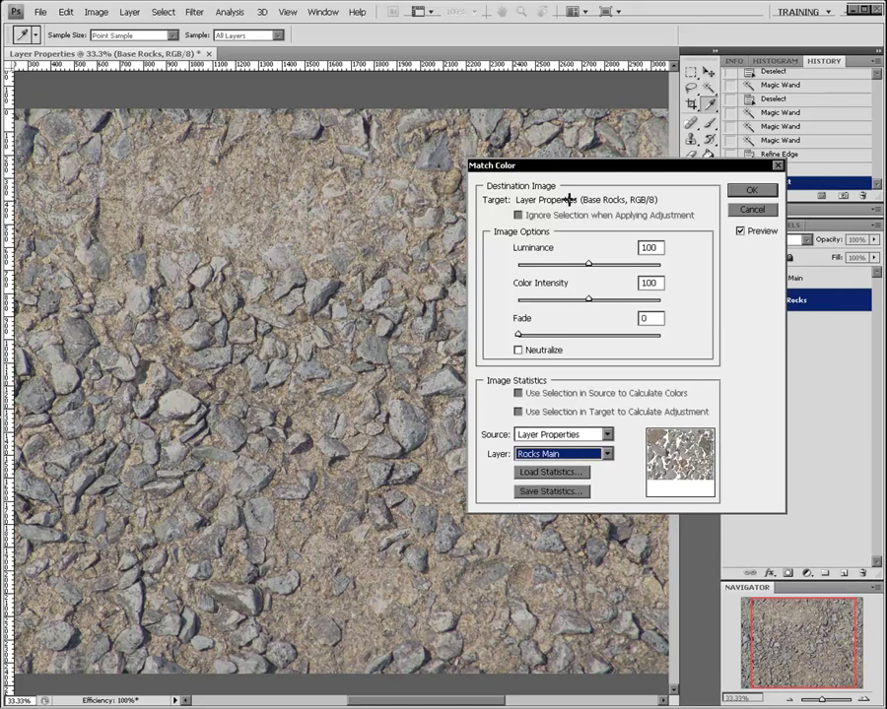
pyautogui.moveTo(594, 167); pyautogui.dragTo(483, 230)
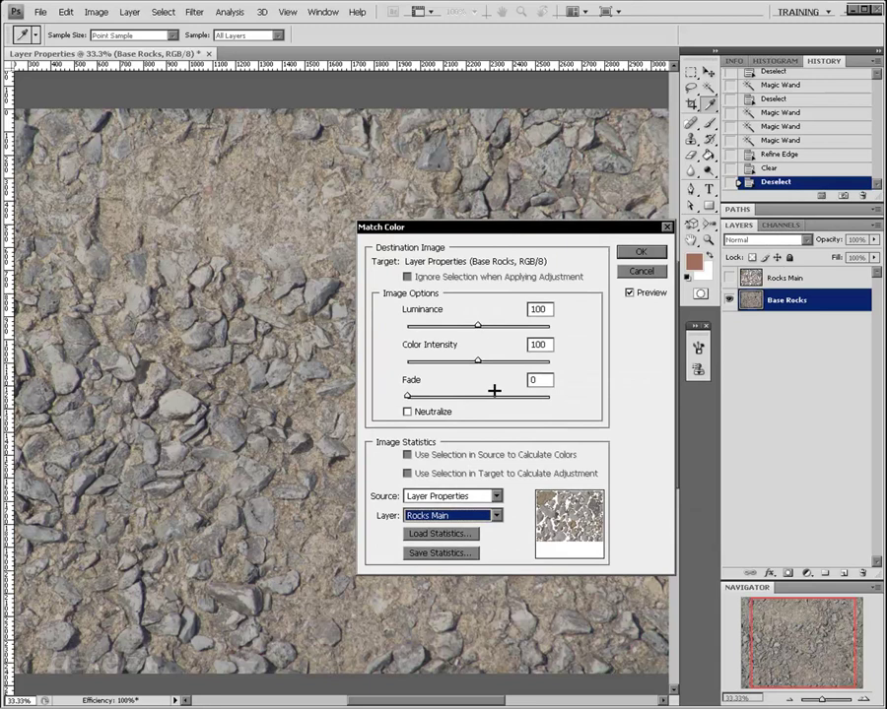
# Apply the color match to Base Rocks with Neutralize enabled, and show the Rocks Main layer again
pyautogui.click(408, 412)
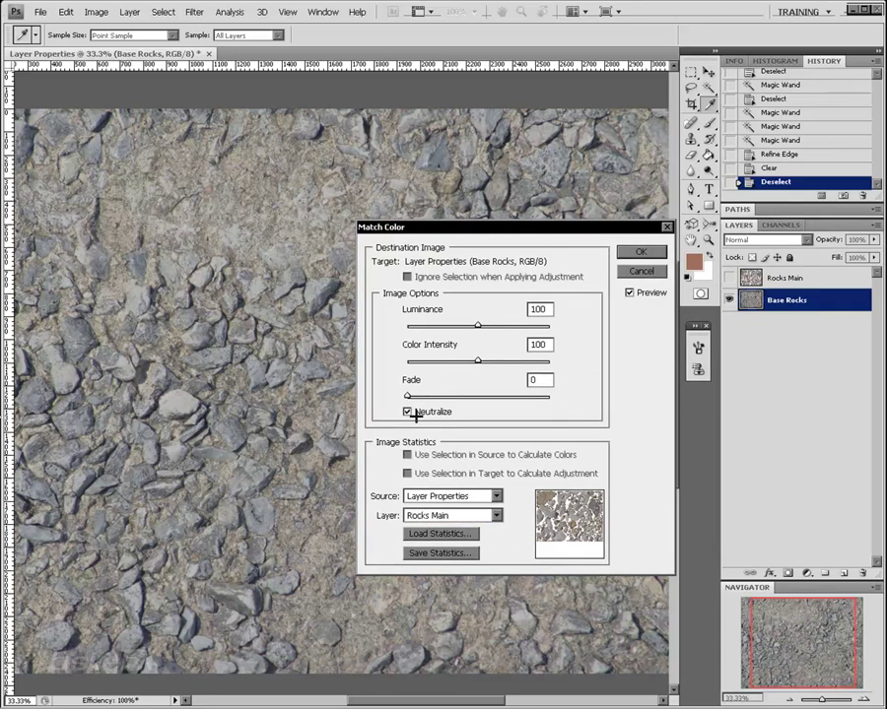
pyautogui.click(409, 412)
pyautogui.click(641, 252)
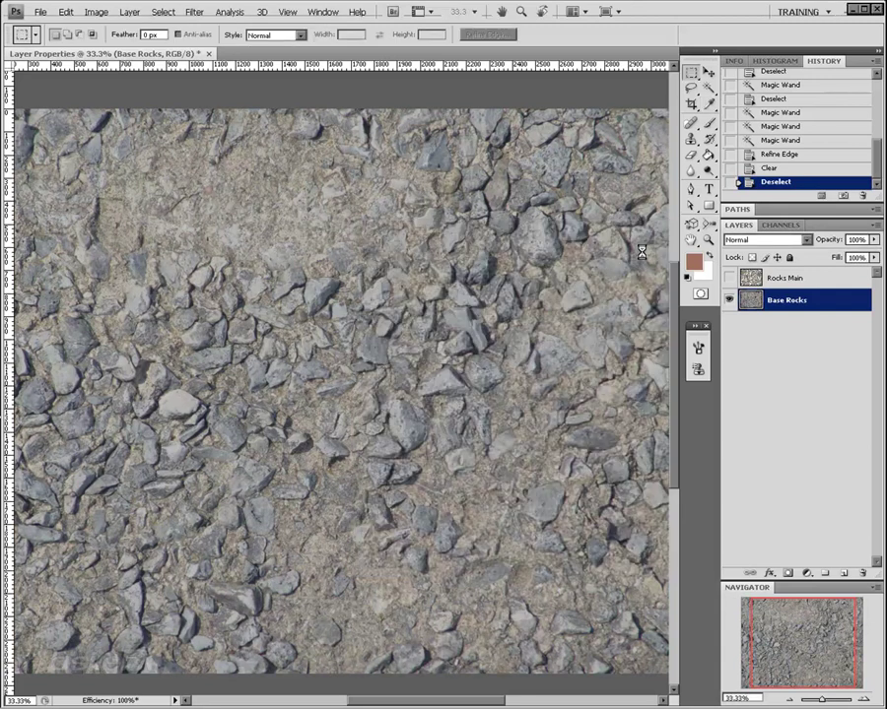
pyautogui.click(729, 279)
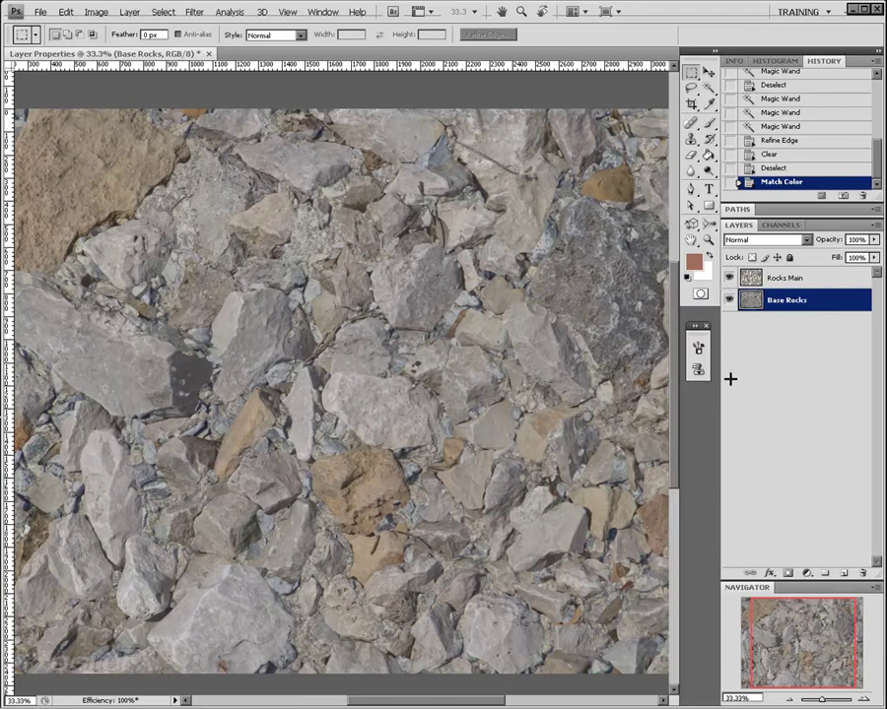
# Add a drop shadow to the Rocks Main layer and set its distance to 0 px
pyautogui.click(789, 699)
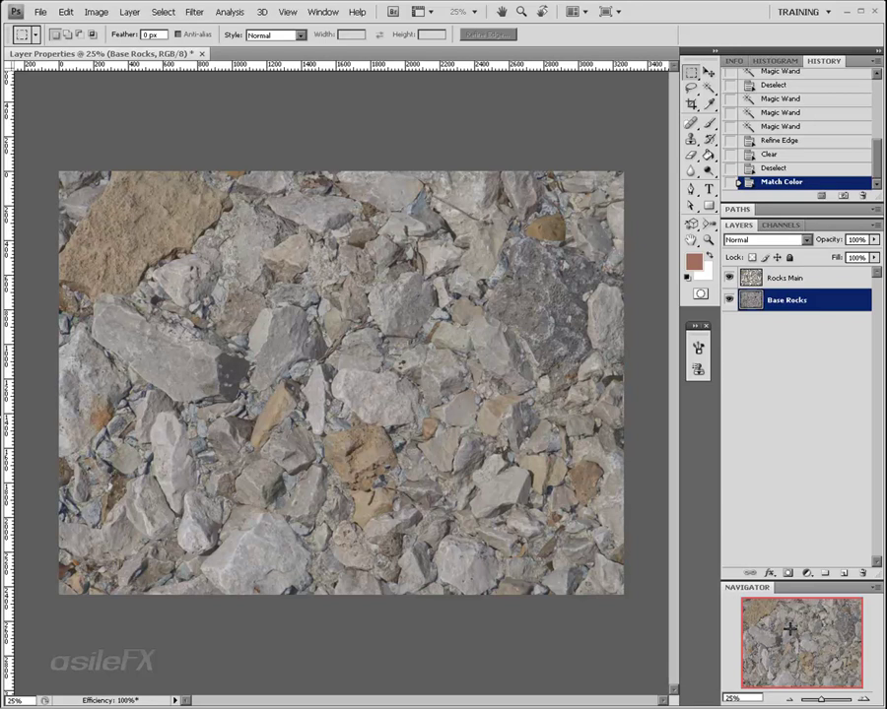
pyautogui.click(788, 279)
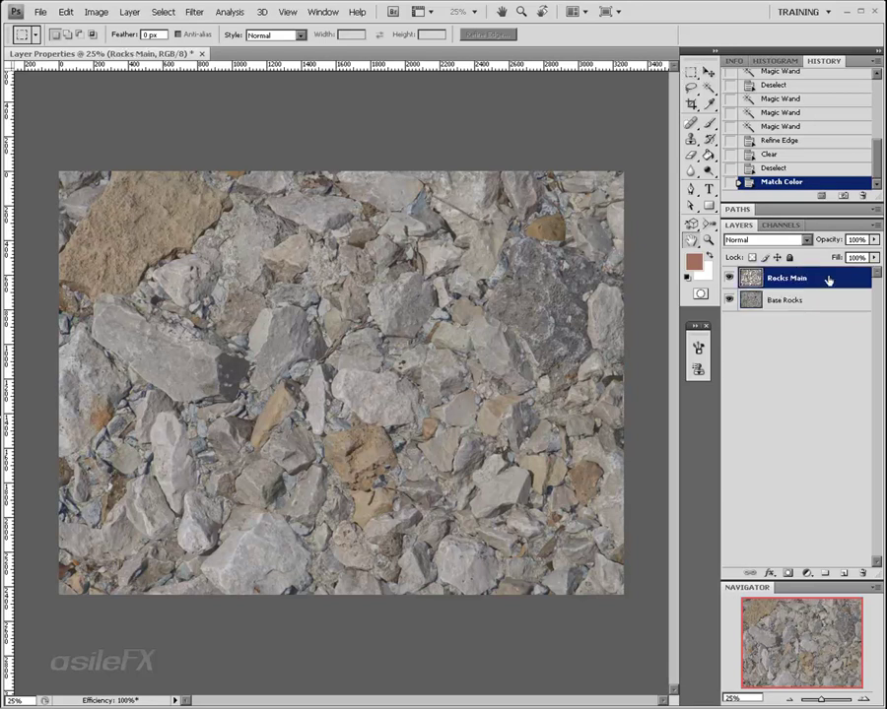
pyautogui.press('h')
pyautogui.doubleClick(835, 279)
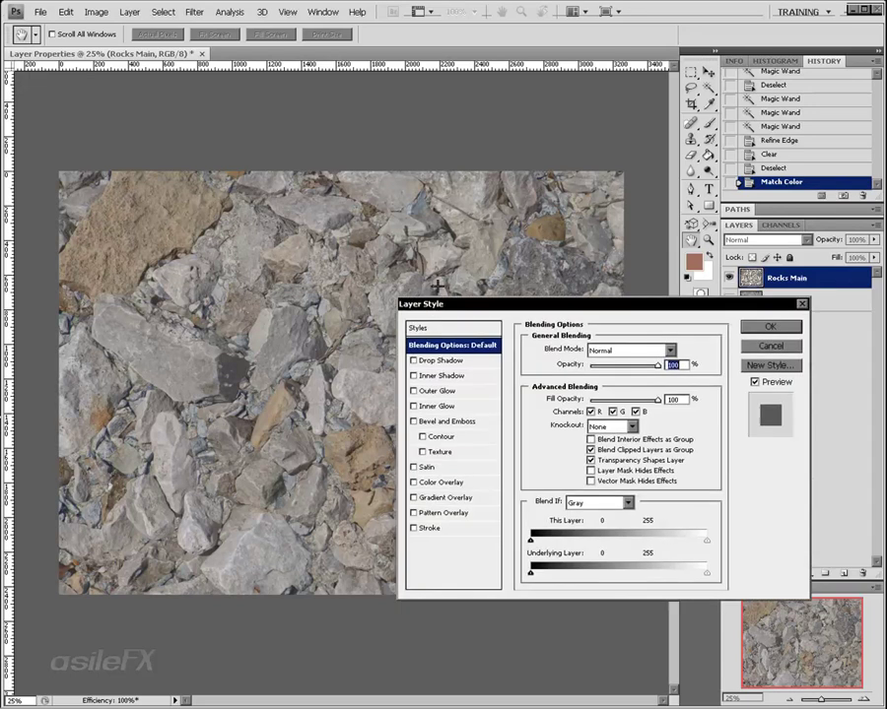
pyautogui.moveTo(457, 303); pyautogui.dragTo(469, 339)
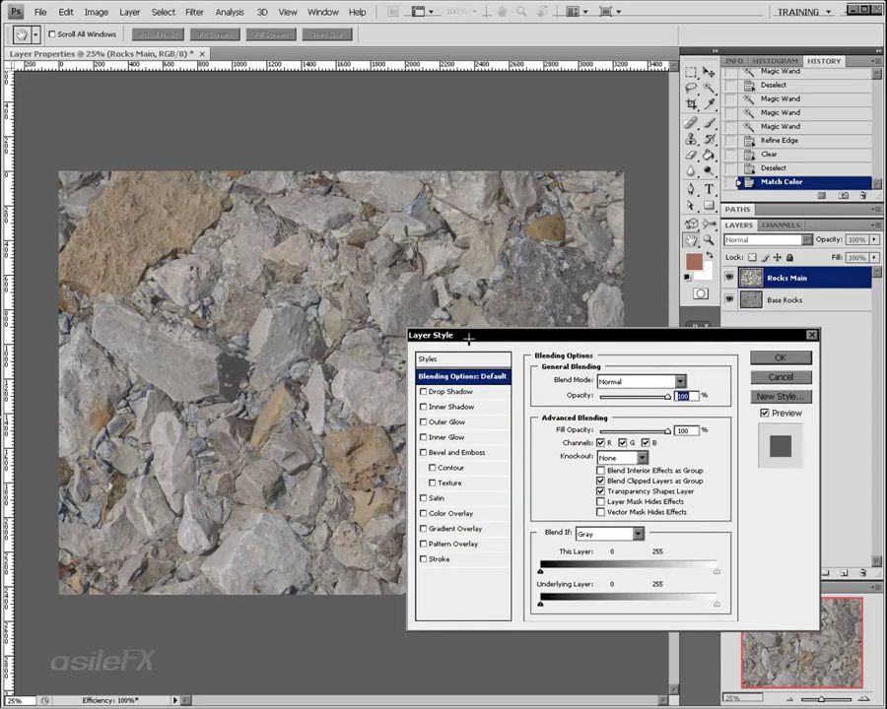
pyautogui.click(450, 392)
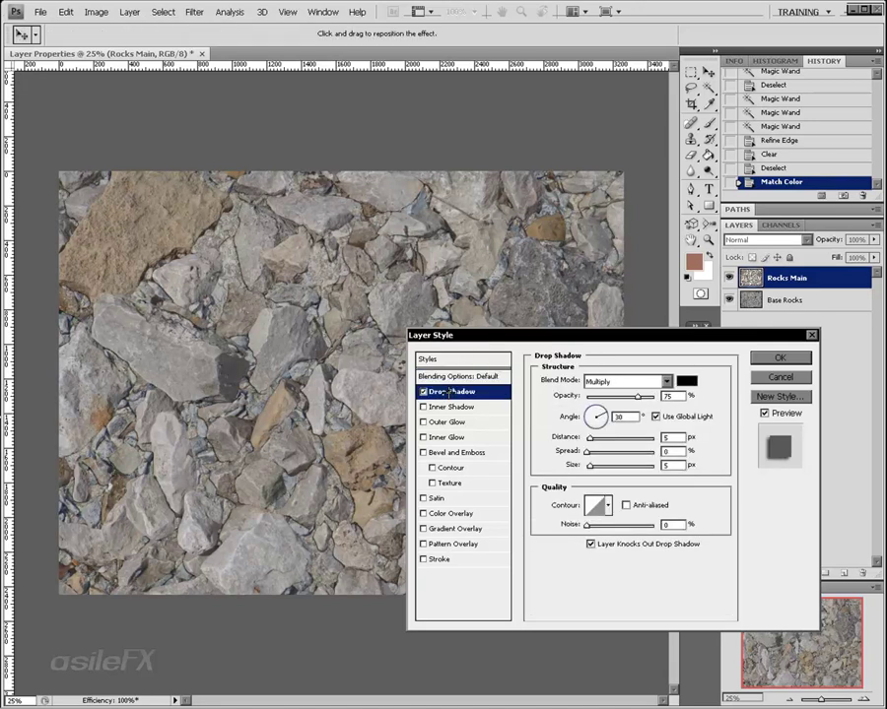
pyautogui.moveTo(591, 438); pyautogui.dragTo(558, 445)
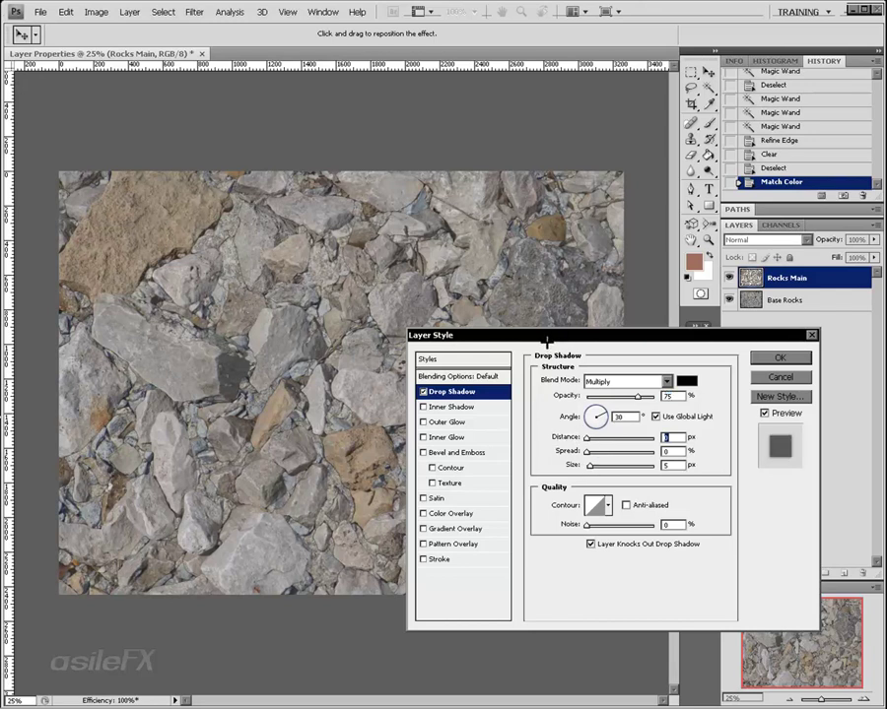
# Try a drop shadow size of 29 px and an opacity of 68%, comparing the image with and without the effect
pyautogui.moveTo(565, 338); pyautogui.dragTo(601, 410)
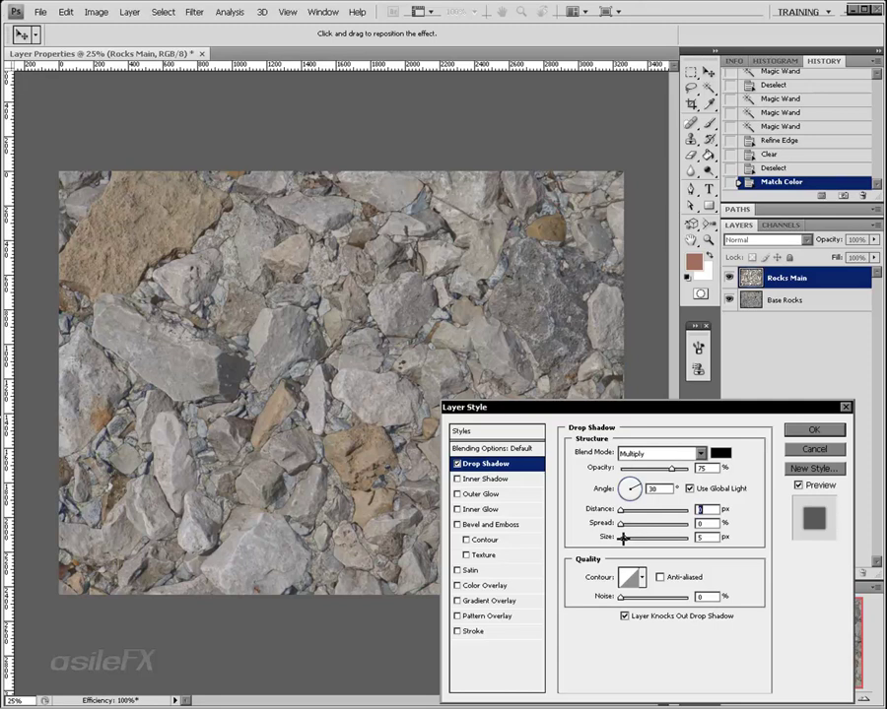
pyautogui.moveTo(622, 537); pyautogui.dragTo(632, 537)
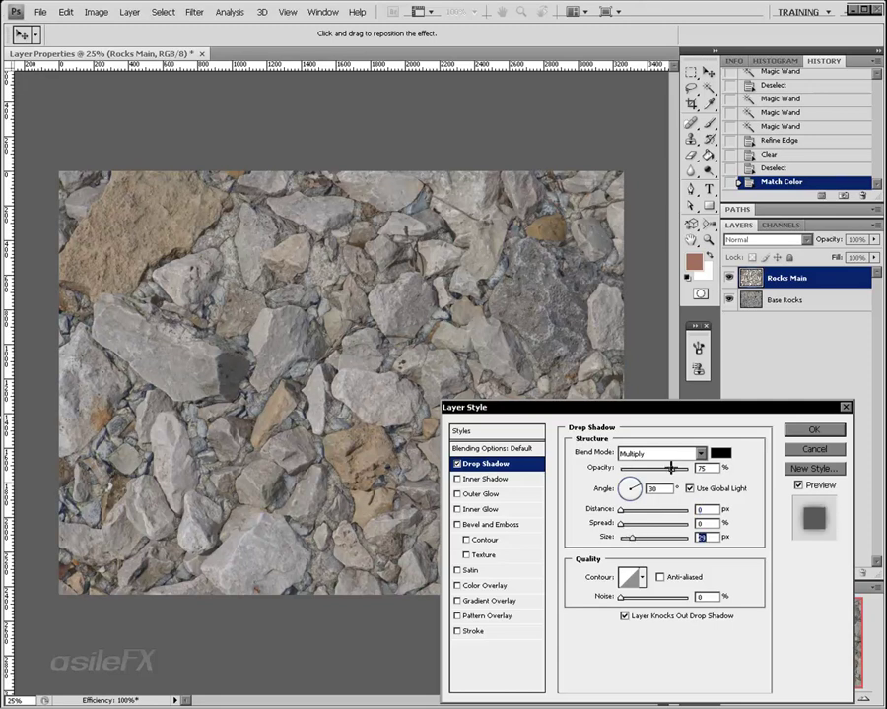
pyautogui.moveTo(672, 470)
pyautogui.mouseDown()
pyautogui.moveTo(648, 471)
pyautogui.moveTo(693, 471)
pyautogui.moveTo(637, 471)
pyautogui.moveTo(671, 477)
pyautogui.mouseUp()
pyautogui.moveTo(676, 410); pyautogui.dragTo(662, 353)
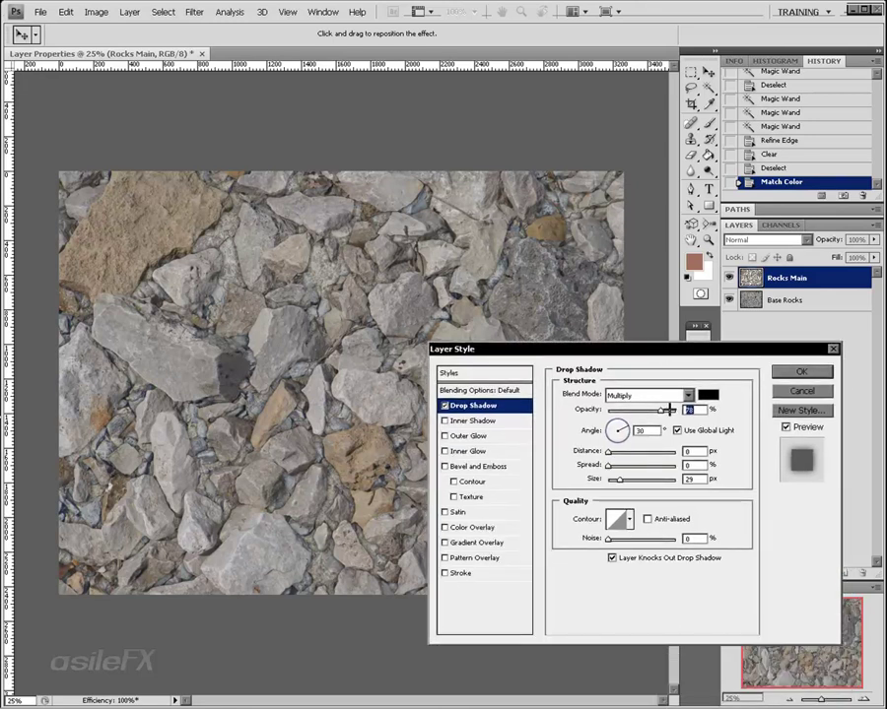
pyautogui.moveTo(669, 410); pyautogui.dragTo(640, 416)
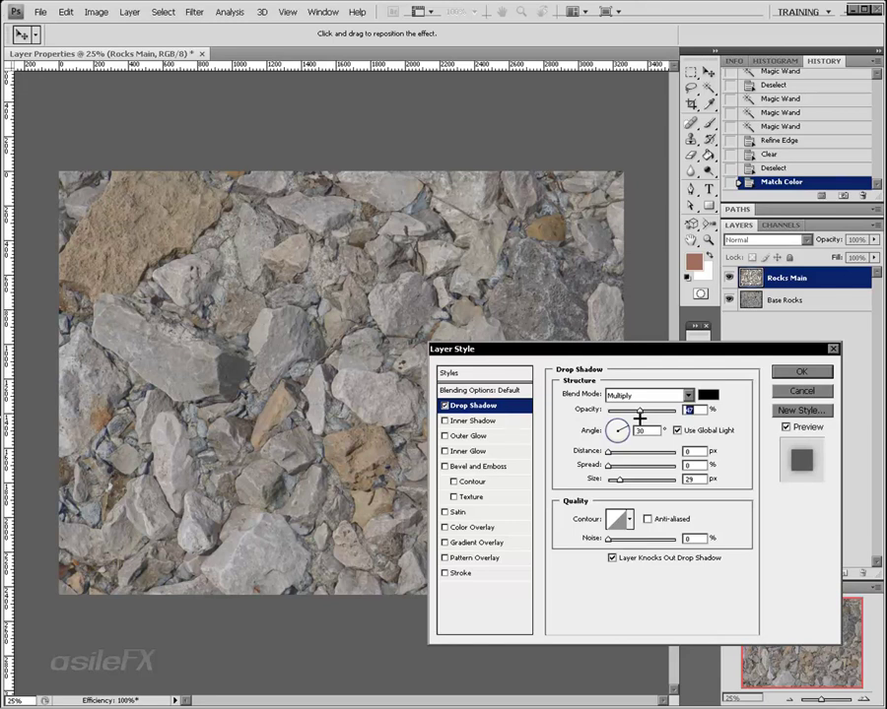
pyautogui.moveTo(640, 418)
pyautogui.mouseDown()
pyautogui.moveTo(659, 412)
pyautogui.moveTo(613, 408)
pyautogui.moveTo(654, 410)
pyautogui.mouseUp()
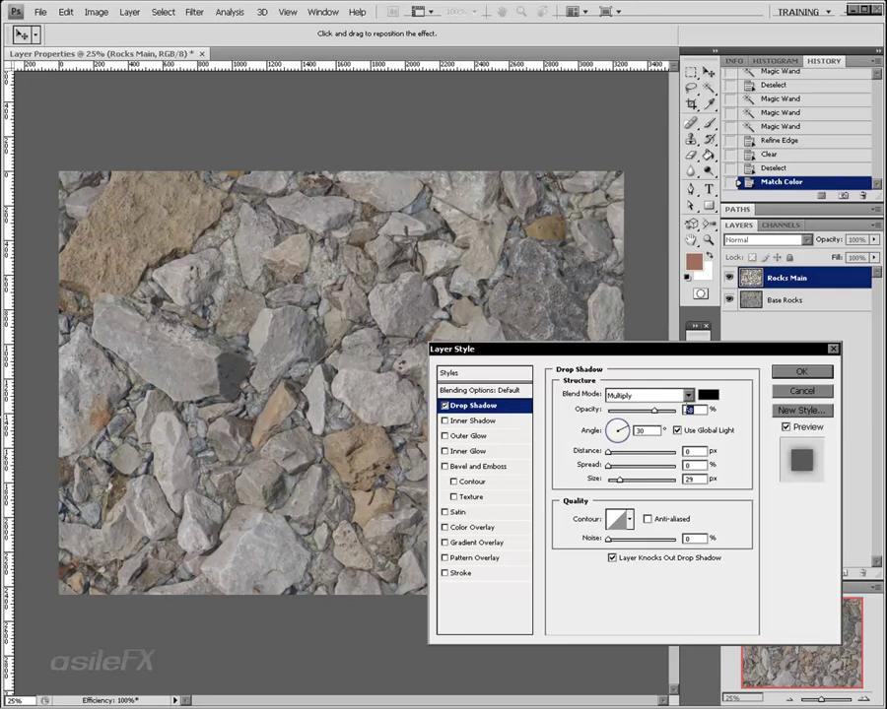
pyautogui.click(786, 426)
pyautogui.click(785, 427)
pyautogui.click(785, 427)
# Try the Color Burn blend mode for the drop shadow with 34% opacity, 19% spread and 62 px size
pyautogui.click(636, 395)
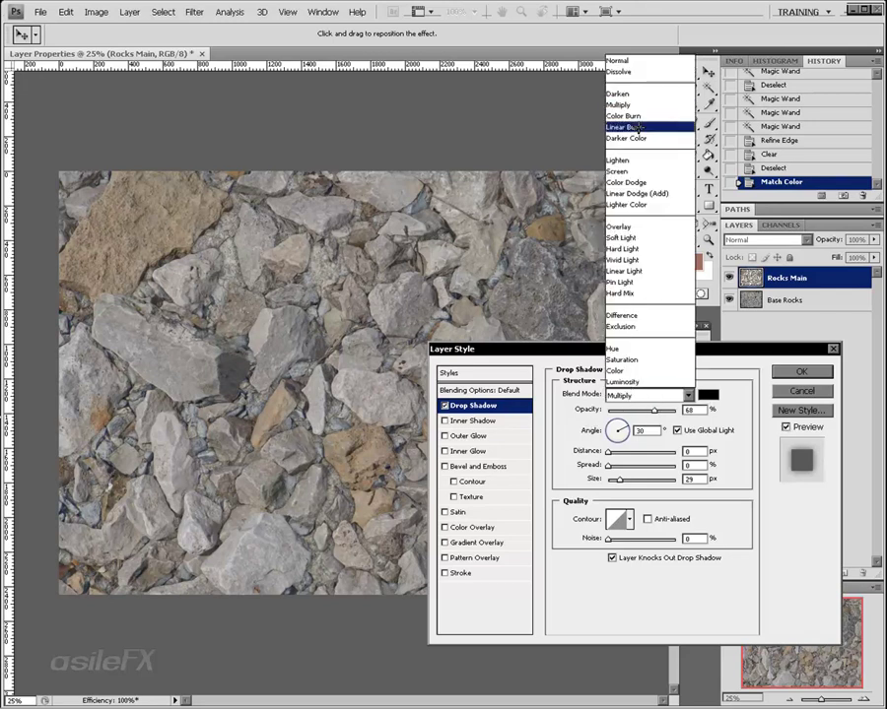
pyautogui.click(651, 115)
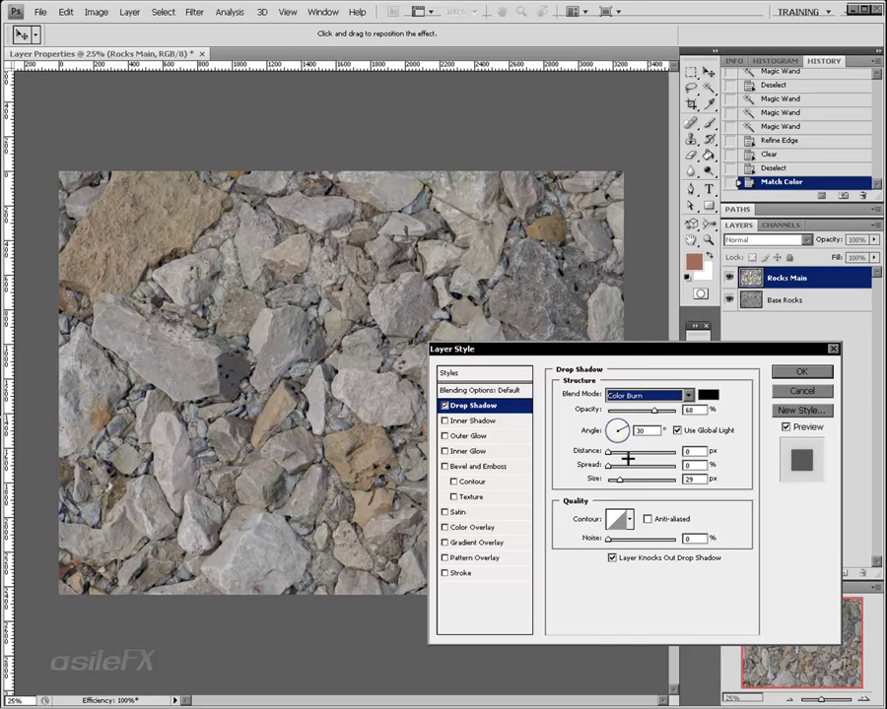
pyautogui.moveTo(654, 410); pyautogui.dragTo(623, 410)
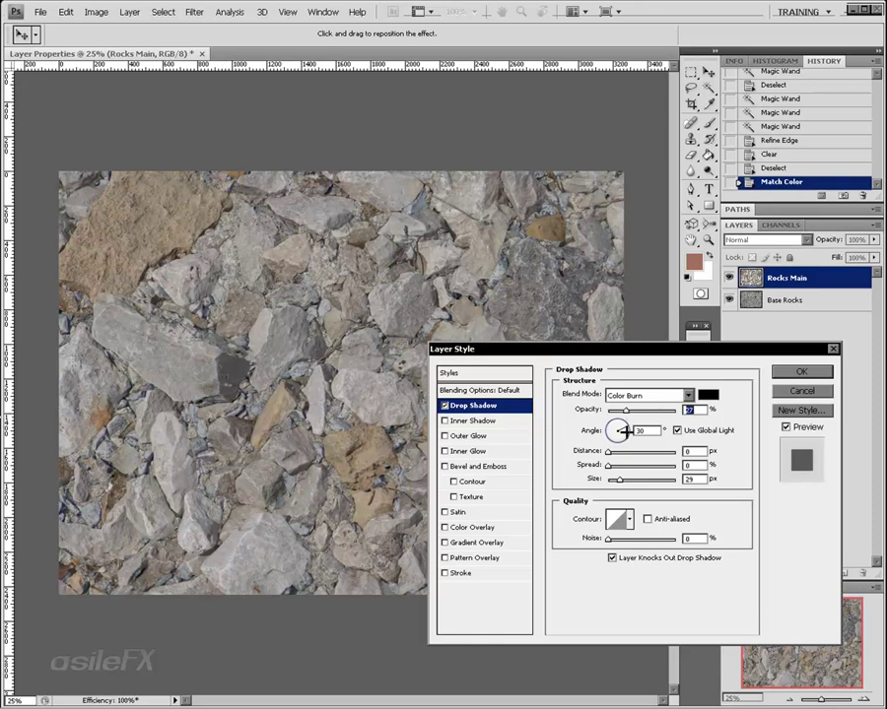
pyautogui.moveTo(621, 479)
pyautogui.mouseDown()
pyautogui.moveTo(638, 477)
pyautogui.moveTo(627, 478)
pyautogui.moveTo(623, 466)
pyautogui.moveTo(621, 477)
pyautogui.mouseUp()
pyautogui.moveTo(622, 411); pyautogui.dragTo(620, 410)
pyautogui.moveTo(623, 464)
pyautogui.mouseDown()
pyautogui.moveTo(641, 465)
pyautogui.moveTo(628, 463)
pyautogui.moveTo(635, 463)
pyautogui.moveTo(627, 480)
pyautogui.mouseUp()
pyautogui.moveTo(620, 410)
pyautogui.mouseDown()
pyautogui.moveTo(652, 410)
pyautogui.moveTo(617, 410)
pyautogui.moveTo(630, 411)
pyautogui.mouseUp()
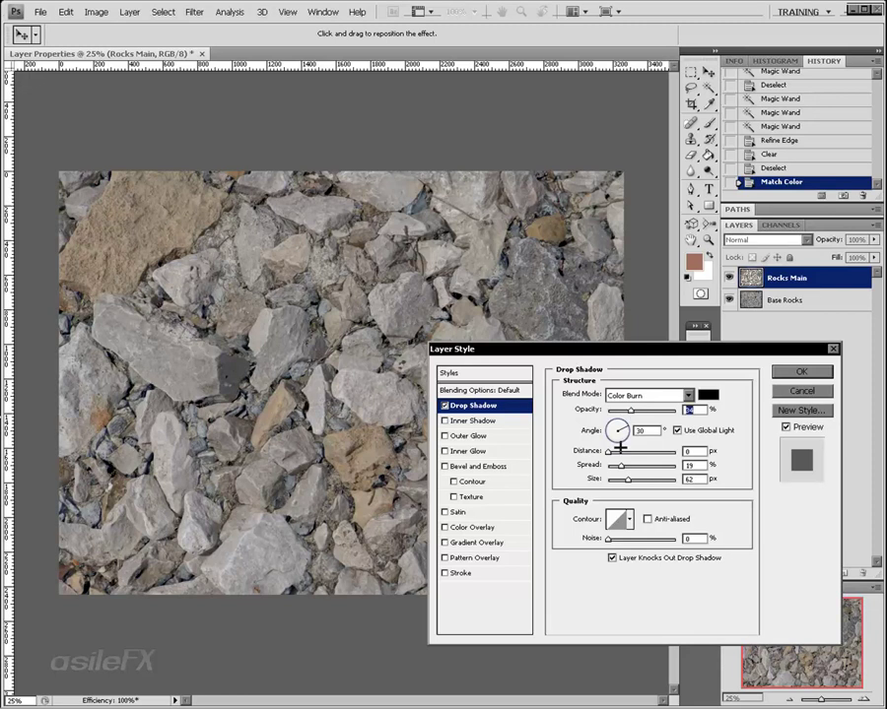
# Set the drop shadow's blend mode back to Multiply, slightly reduce its opacity and spread, and apply the layer style
pyautogui.click(627, 394)
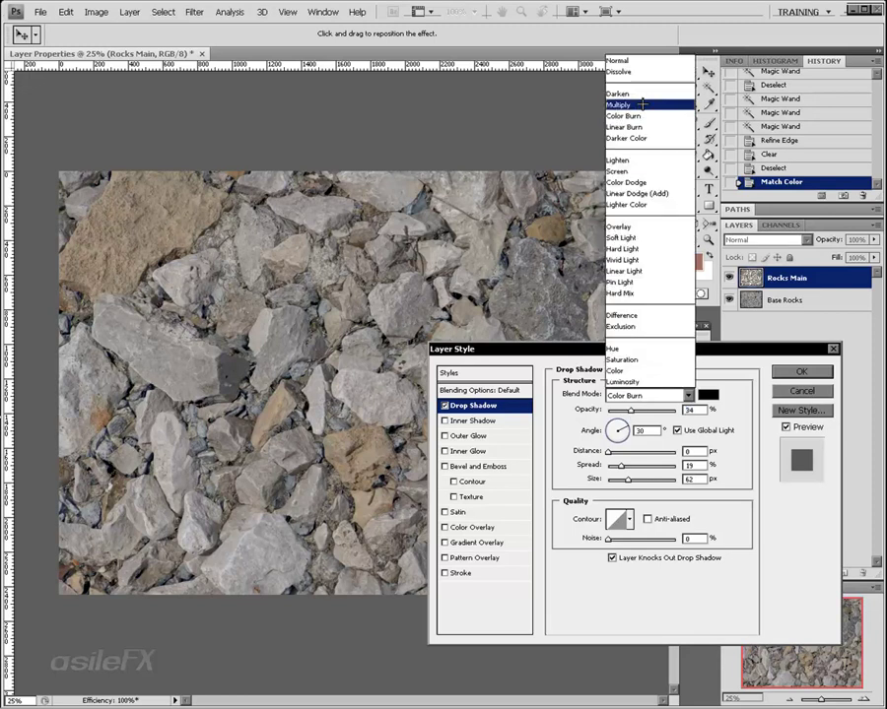
pyautogui.click(675, 101)
pyautogui.moveTo(631, 411)
pyautogui.mouseDown()
pyautogui.moveTo(613, 411)
pyautogui.moveTo(629, 413)
pyautogui.mouseUp()
pyautogui.moveTo(622, 465)
pyautogui.mouseDown()
pyautogui.moveTo(581, 463)
pyautogui.moveTo(617, 480)
pyautogui.moveTo(619, 471)
pyautogui.mouseUp()
pyautogui.click(802, 372)
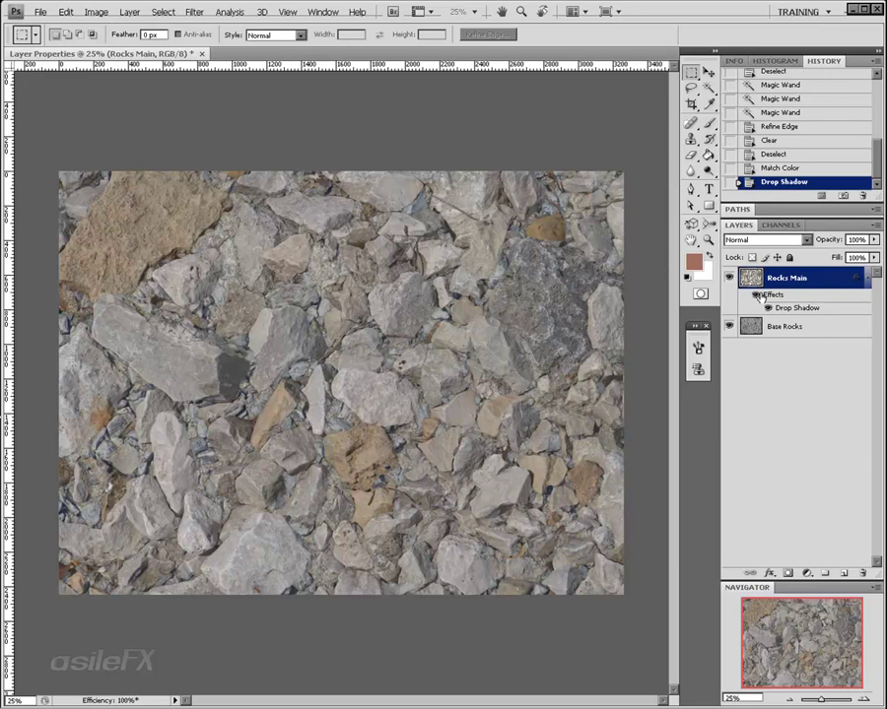
# Compare the image with and without the Rocks Main layer's effects, leaving the effects enabled
pyautogui.click(759, 296)
pyautogui.click(759, 296)
pyautogui.click(758, 296)
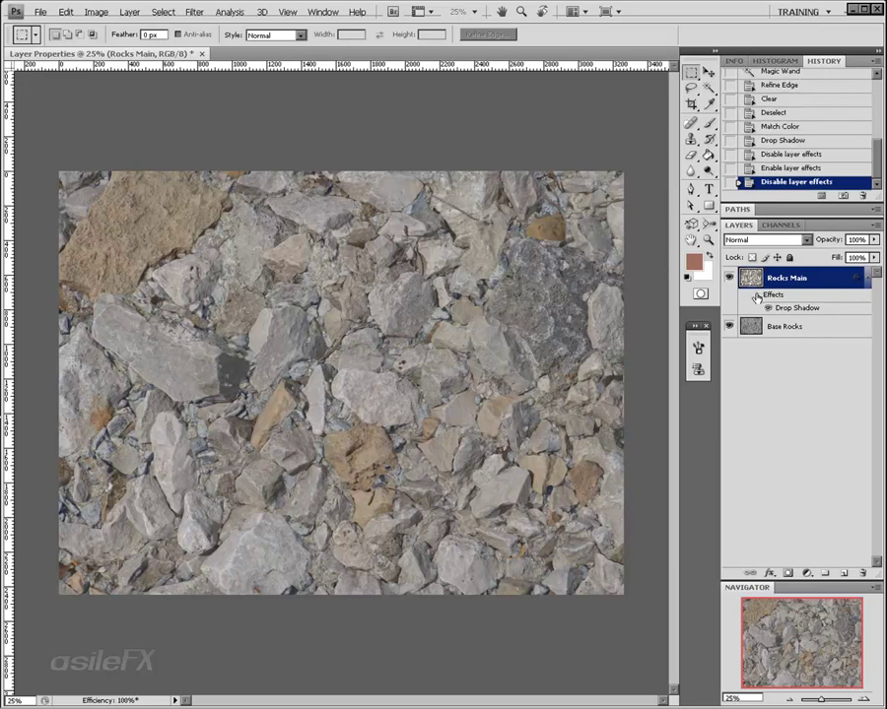
pyautogui.click(758, 296)
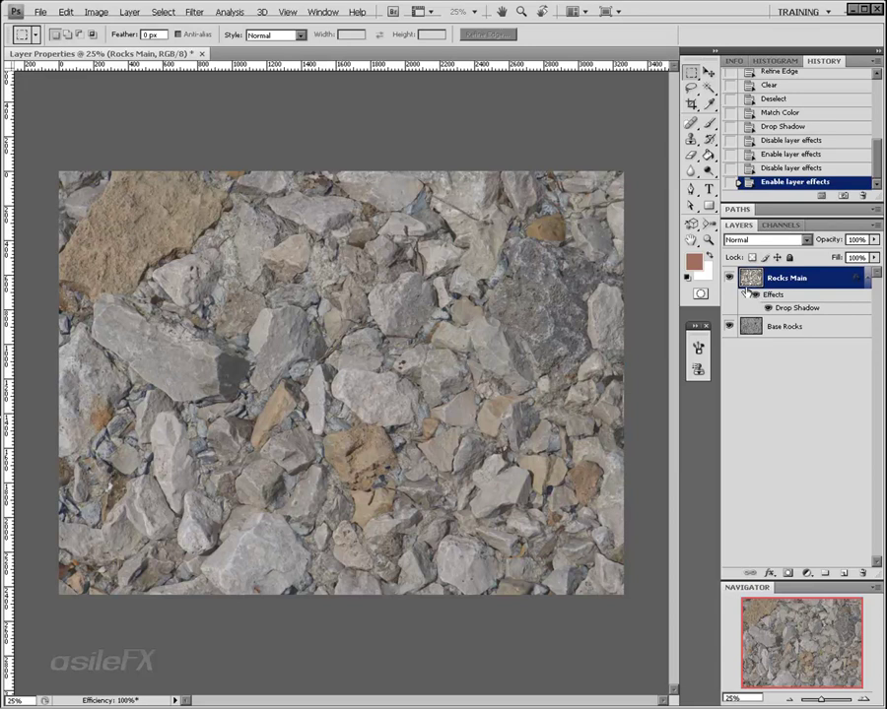
# Compare the image with the Rocks Main layer hidden and shown over Base Rocks, leaving the layer shown
pyautogui.click(728, 278)
pyautogui.click(728, 279)
pyautogui.click(728, 279)
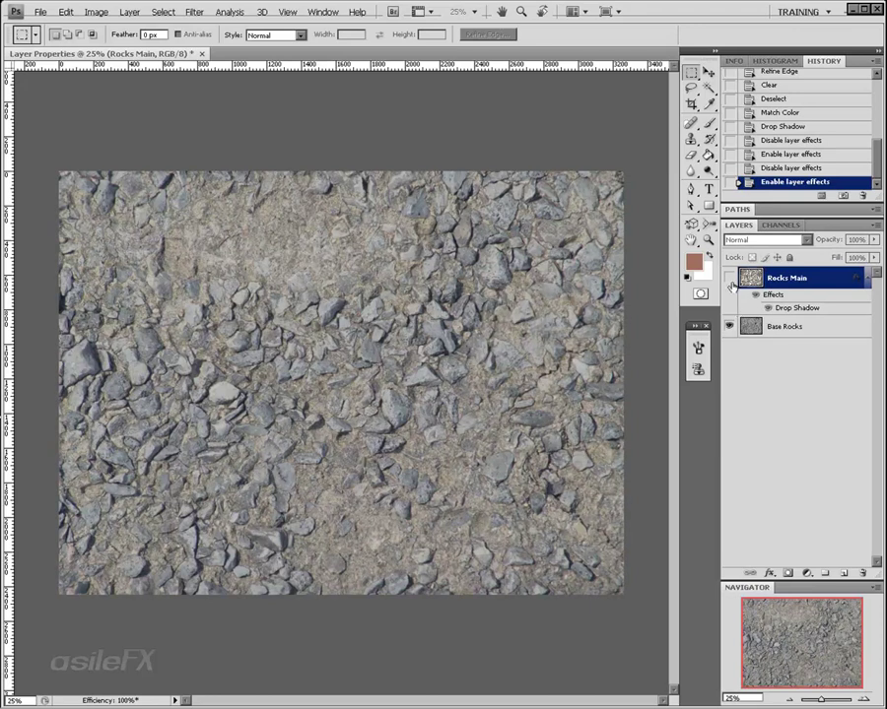
pyautogui.click(729, 280)
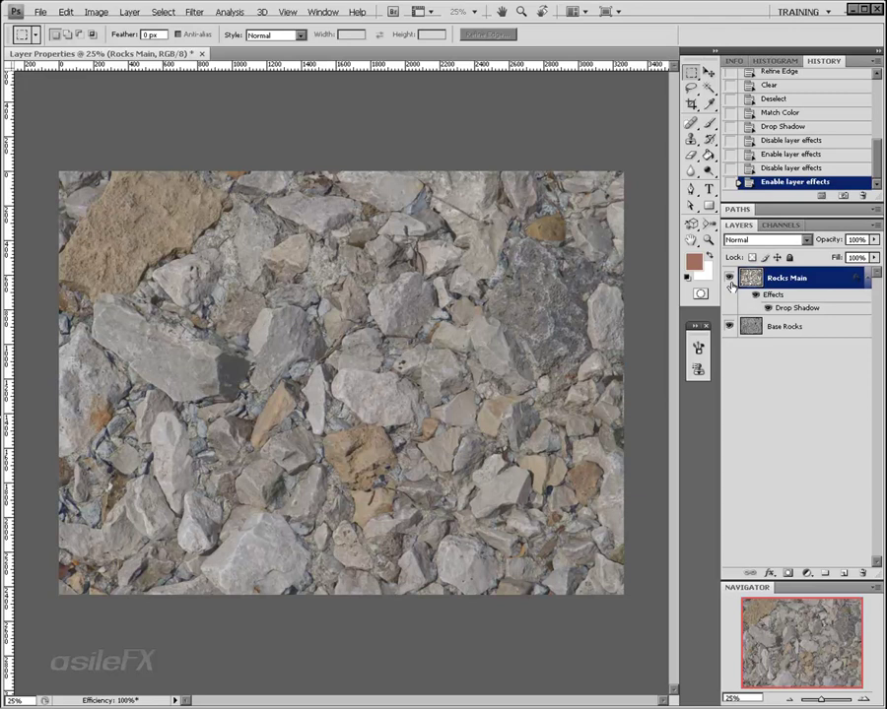
pyautogui.click(729, 280)
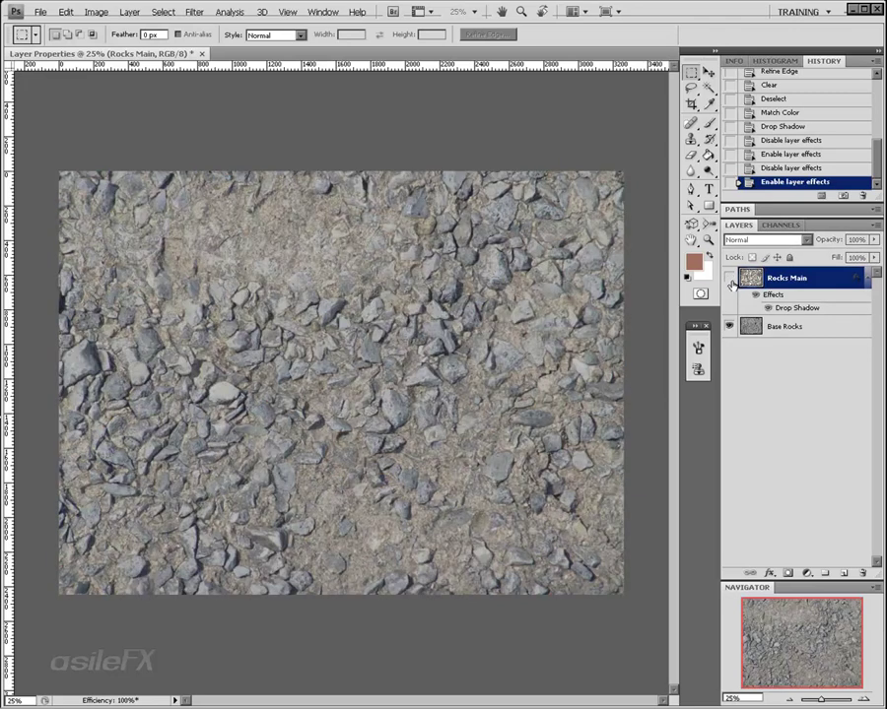
pyautogui.click(730, 279)
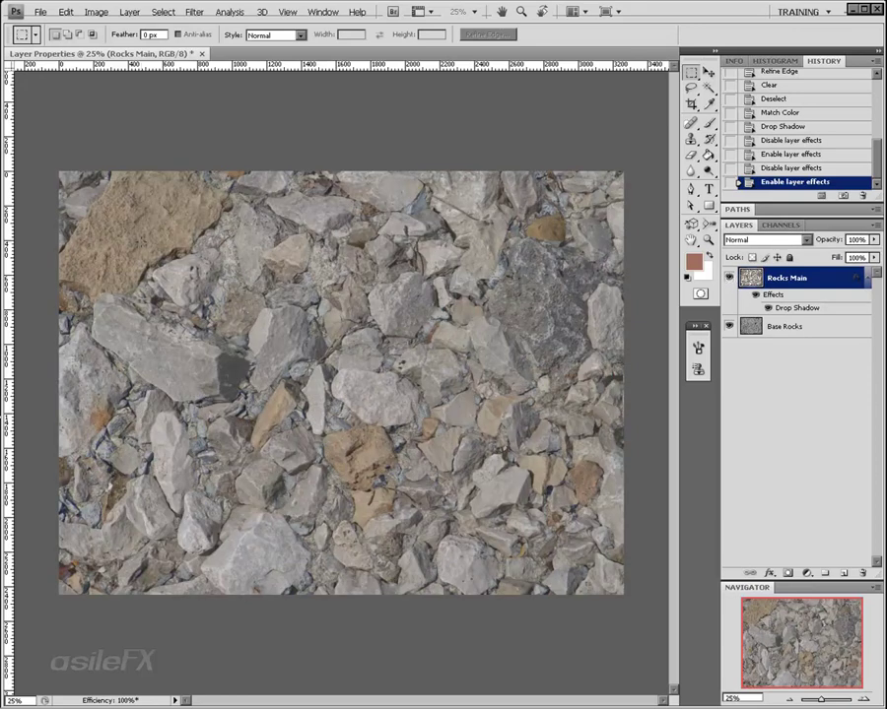
pyautogui.click(729, 279)
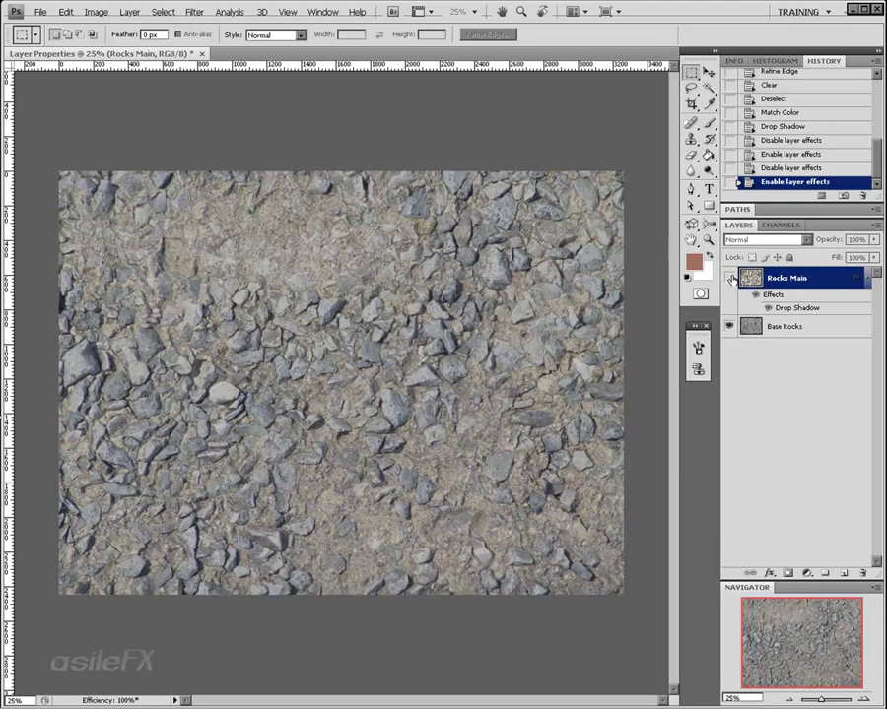
pyautogui.click(729, 279)
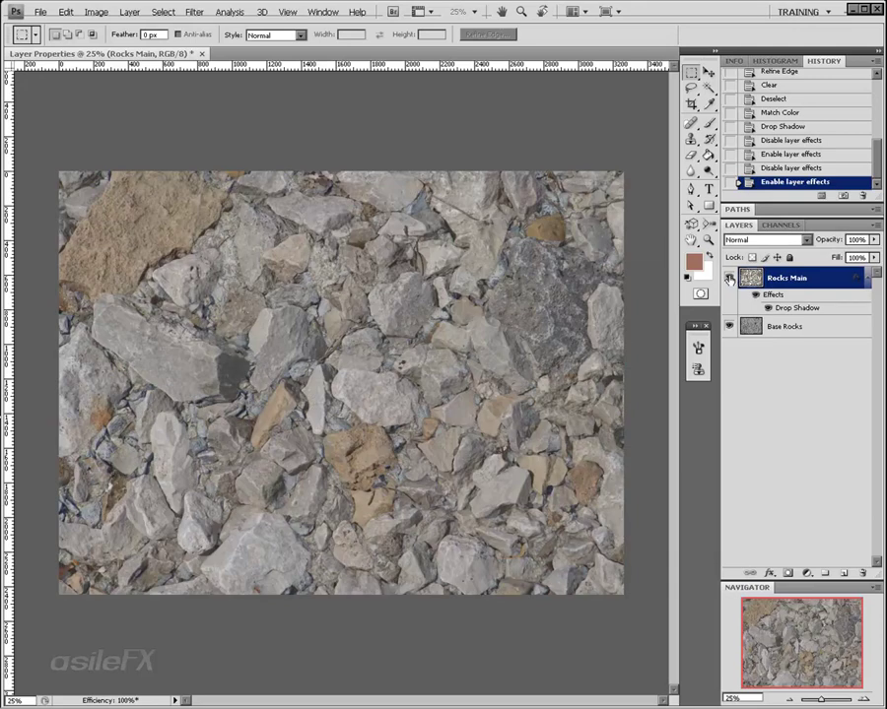
# Try an inner shadow on Rocks Main with 0 px distance and 68 px size, compare it on and off, and leave it disabled
pyautogui.doubleClick(826, 286)
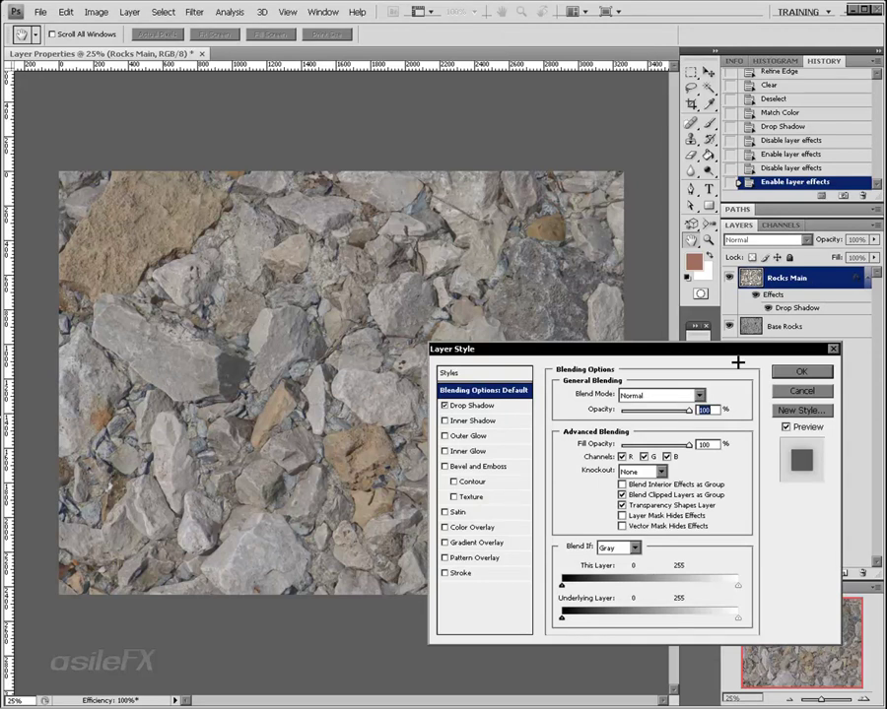
pyautogui.click(478, 421)
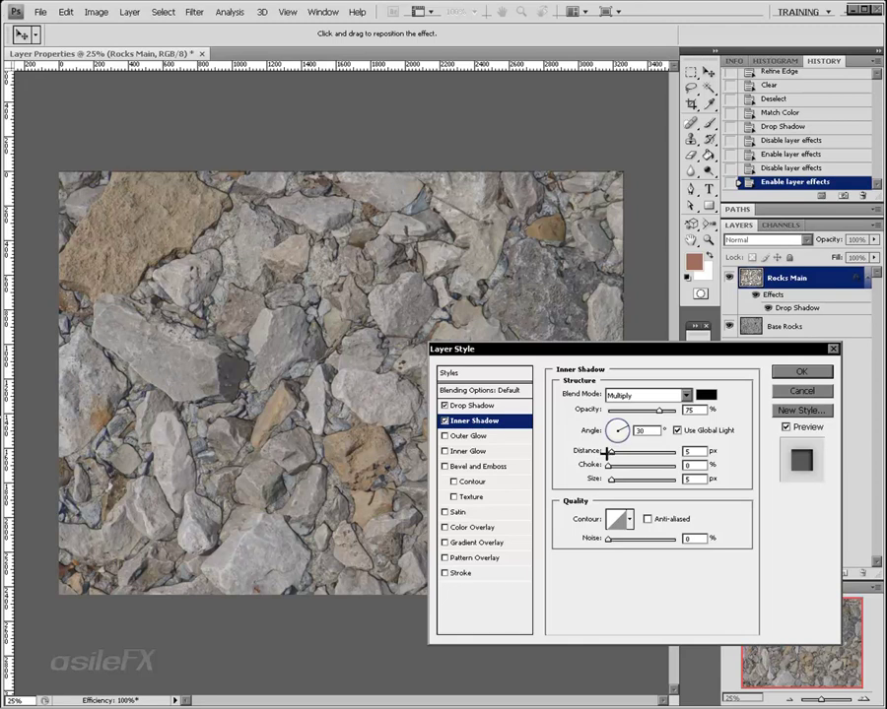
pyautogui.moveTo(609, 451); pyautogui.dragTo(630, 479)
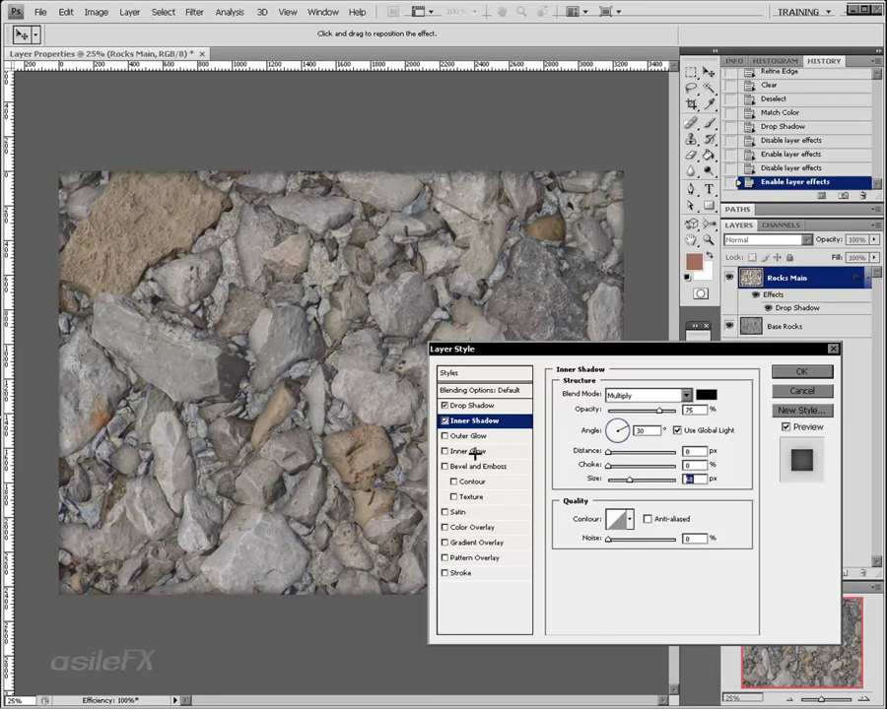
pyautogui.click(445, 421)
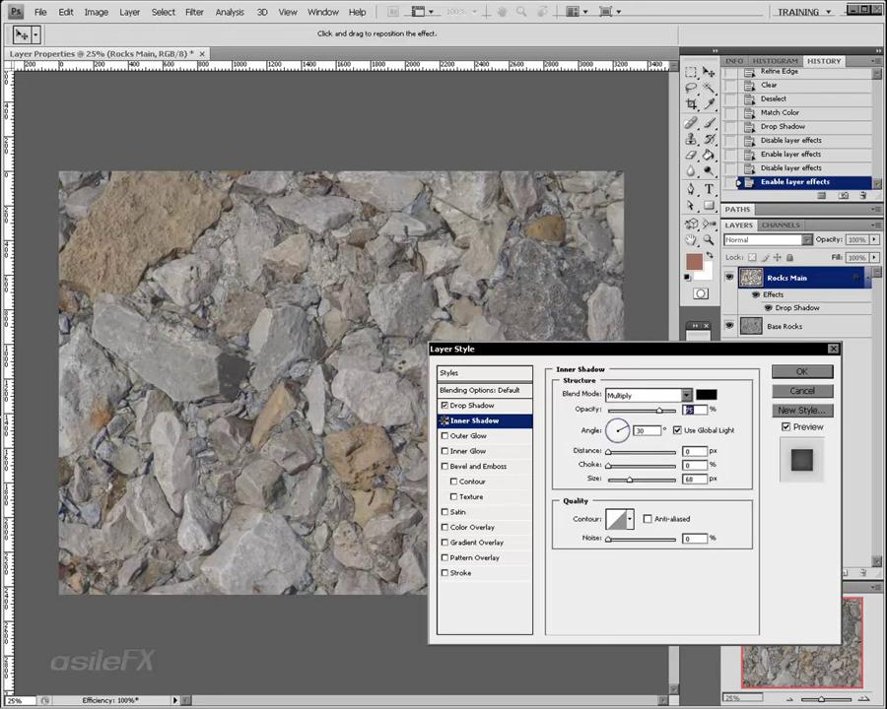
pyautogui.click(445, 421)
pyautogui.click(445, 420)
pyautogui.click(444, 421)
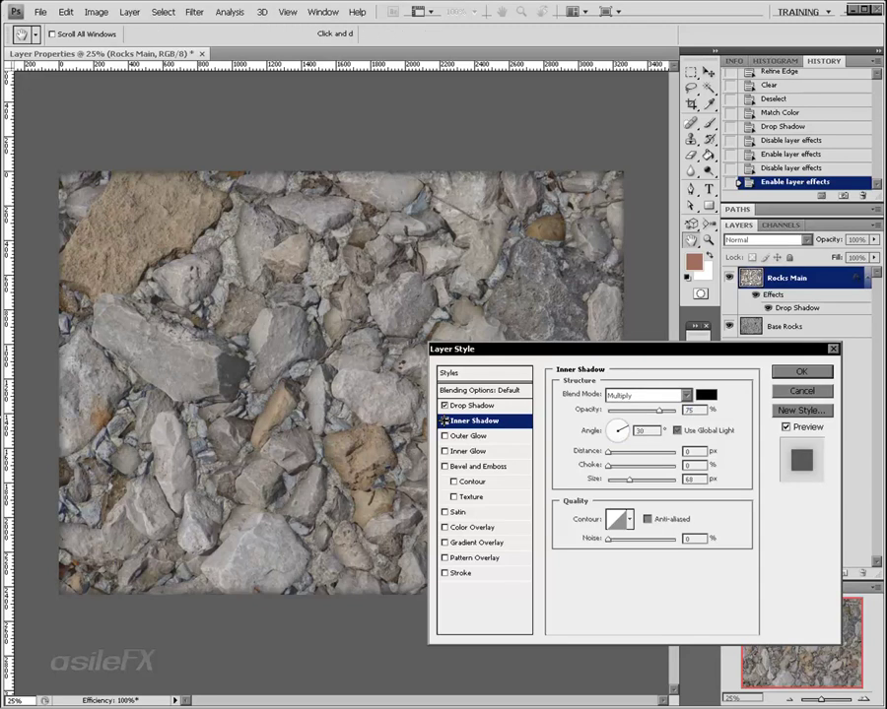
pyautogui.click(444, 421)
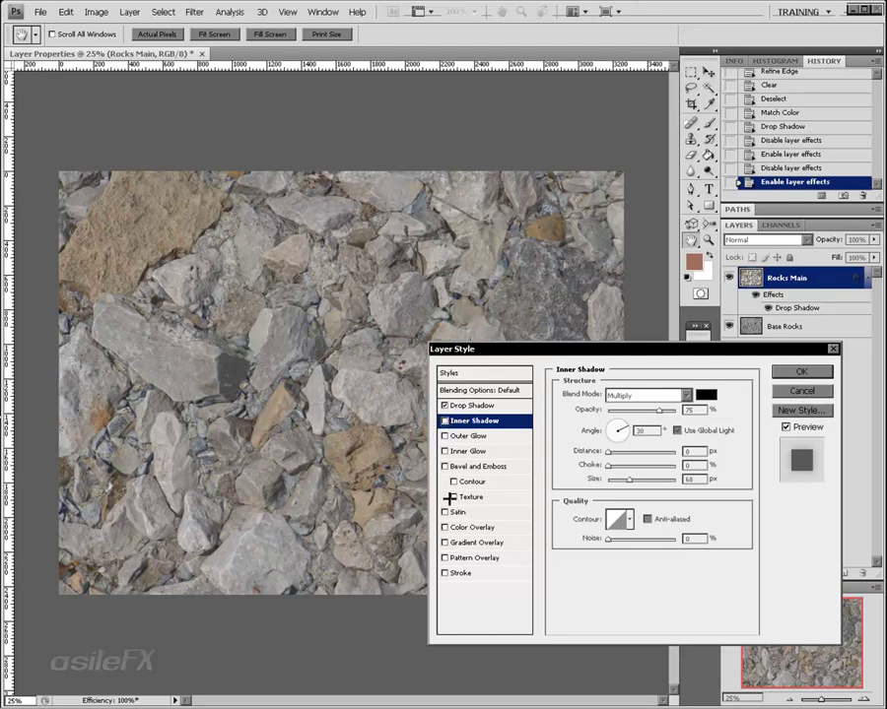
# Try a color overlay on Rocks Main using the Color blend mode and a dark brownish gray
pyautogui.click(445, 527)
pyautogui.click(463, 528)
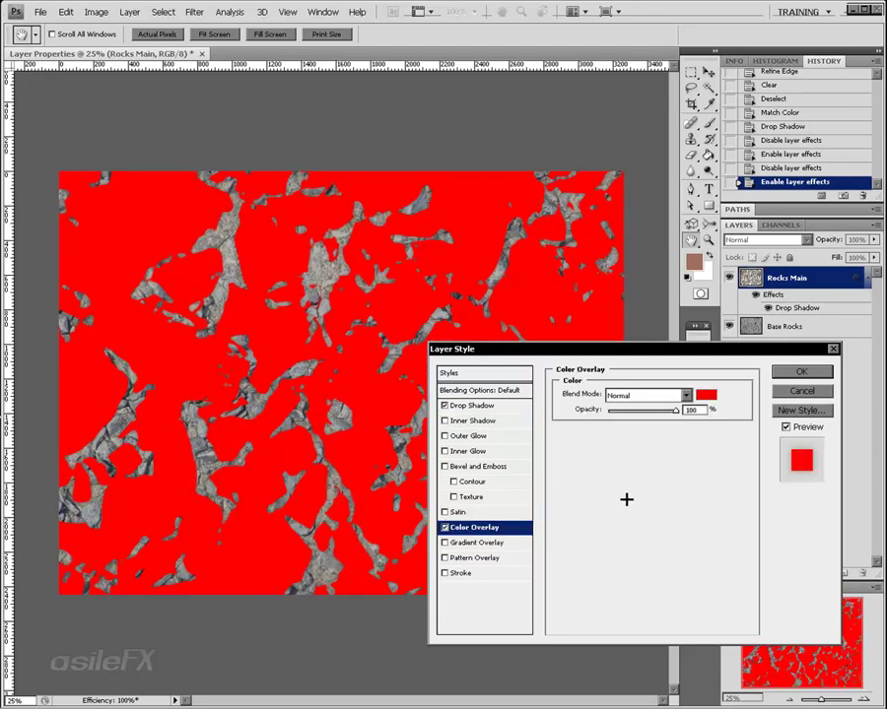
pyautogui.click(679, 396)
pyautogui.click(666, 372)
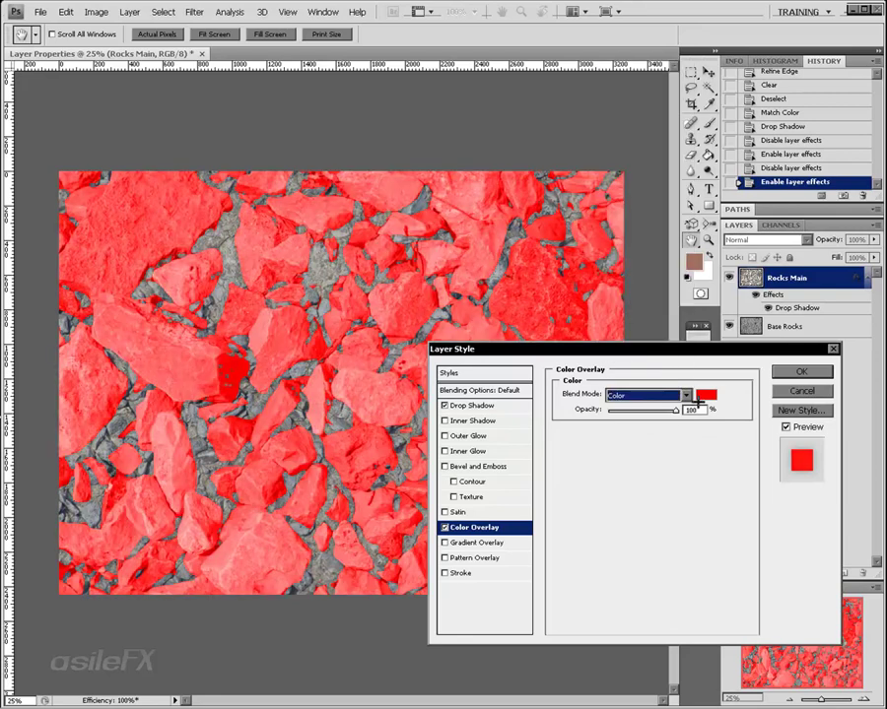
pyautogui.click(706, 395)
pyautogui.moveTo(647, 444)
pyautogui.mouseDown()
pyautogui.moveTo(501, 560)
pyautogui.moveTo(491, 558)
pyautogui.moveTo(510, 573)
pyautogui.moveTo(496, 567)
pyautogui.moveTo(498, 592)
pyautogui.moveTo(520, 579)
pyautogui.moveTo(494, 588)
pyautogui.moveTo(495, 570)
pyautogui.moveTo(497, 587)
pyautogui.mouseUp()
pyautogui.click(675, 595)
pyautogui.click(675, 607)
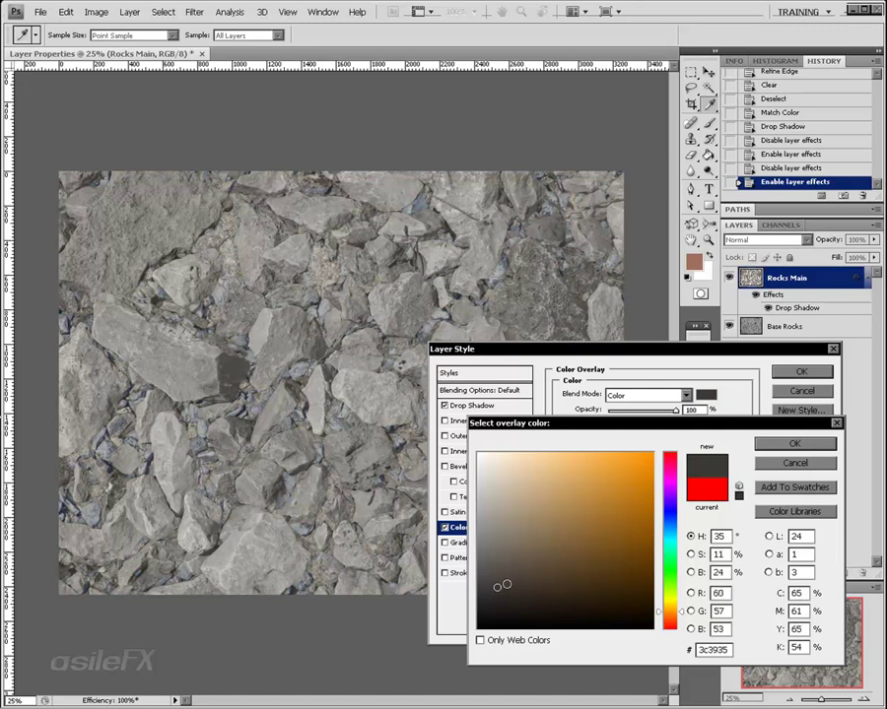
pyautogui.press('Return')
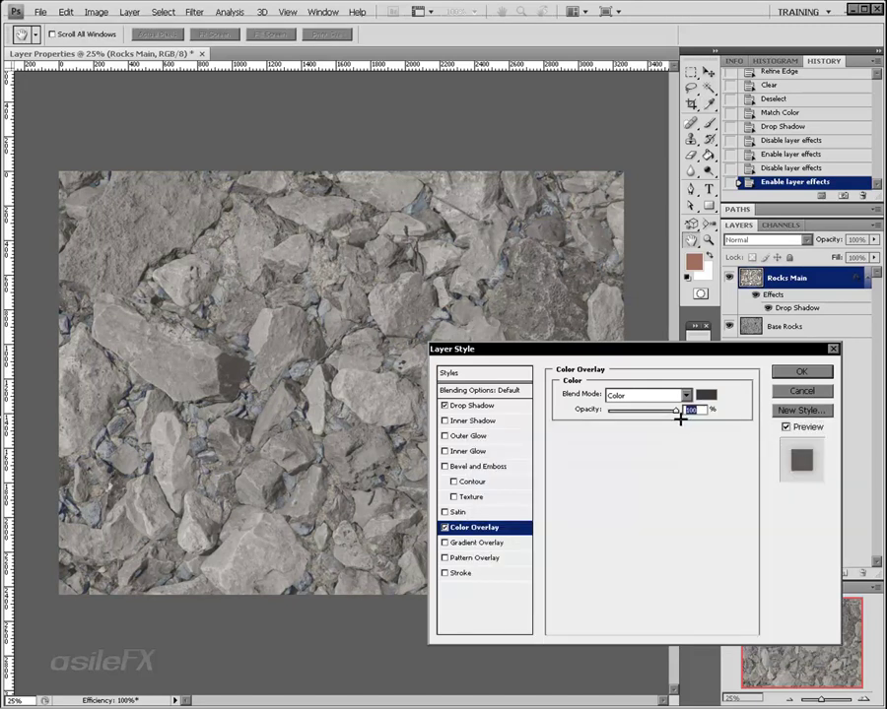
# Try lower opacities for the color overlay and discard the layer style changes
pyautogui.moveTo(676, 411); pyautogui.dragTo(715, 416)
pyautogui.moveTo(671, 409); pyautogui.dragTo(651, 411)
pyautogui.moveTo(650, 411)
pyautogui.mouseDown()
pyautogui.moveTo(676, 412)
pyautogui.moveTo(610, 410)
pyautogui.moveTo(613, 395)
pyautogui.moveTo(658, 396)
pyautogui.moveTo(634, 396)
pyautogui.moveTo(645, 395)
pyautogui.mouseUp()
pyautogui.click(785, 391)
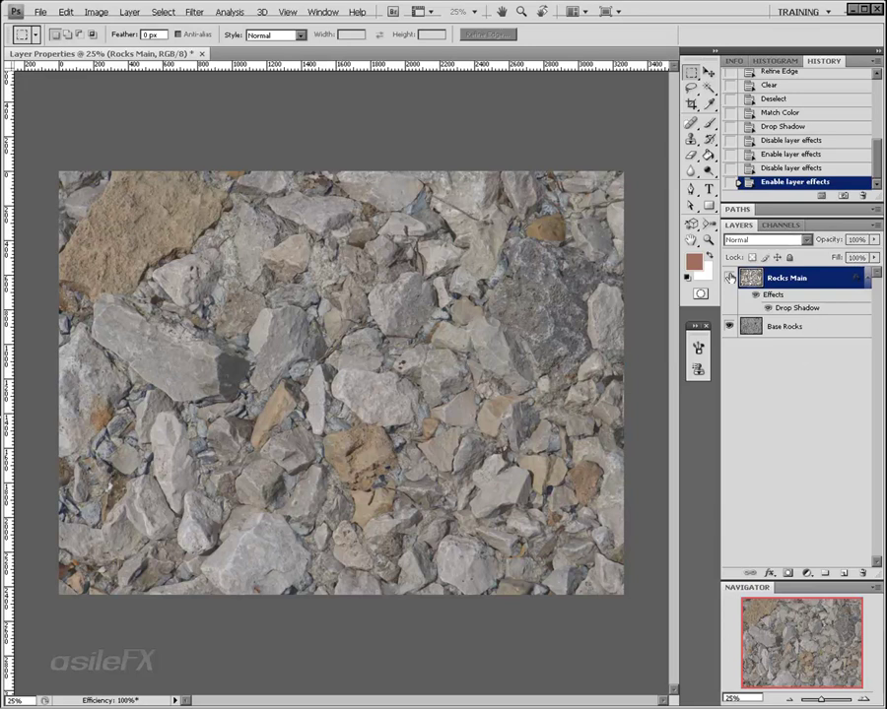
# Try the Offset filter on Rocks Main at +1559 pixels right and +1026 pixels down with Wrap Around, and cancel it
pyautogui.click(258, 12)
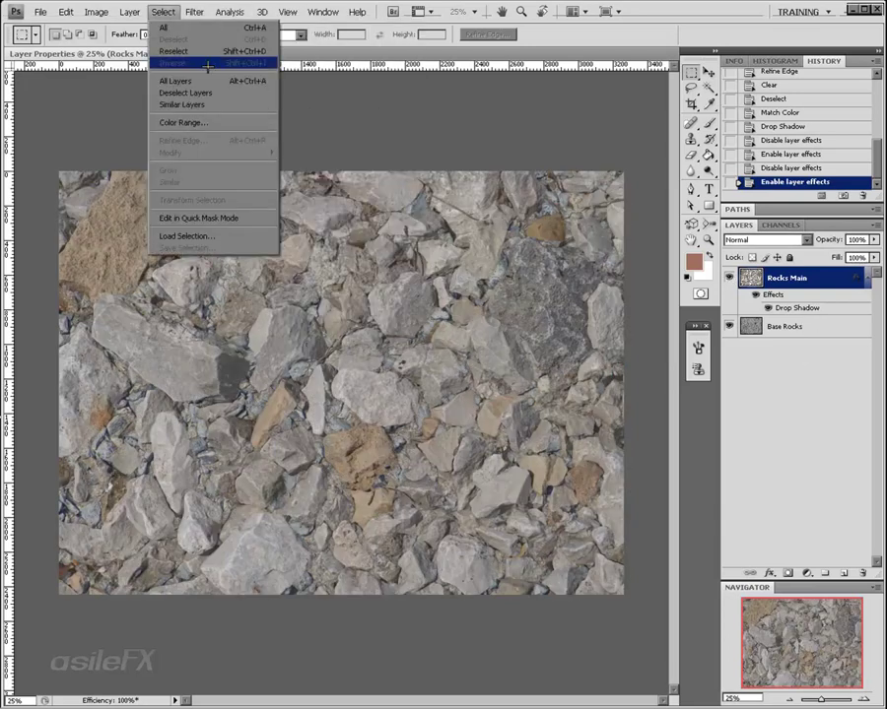
pyautogui.moveTo(194, 11)
pyautogui.moveTo(251, 269)
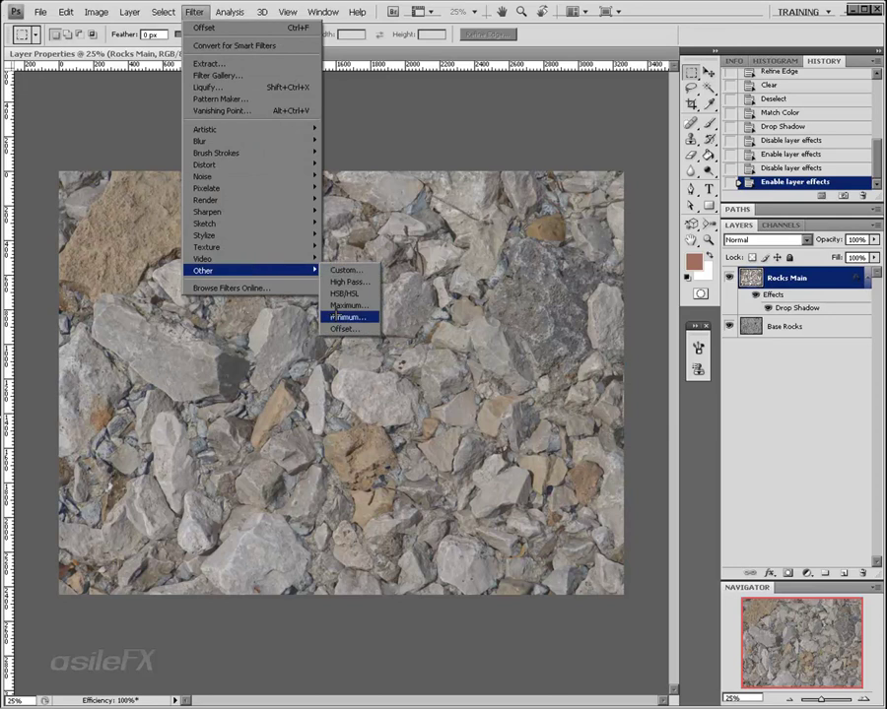
pyautogui.click(344, 329)
pyautogui.moveTo(670, 337); pyautogui.dragTo(661, 368)
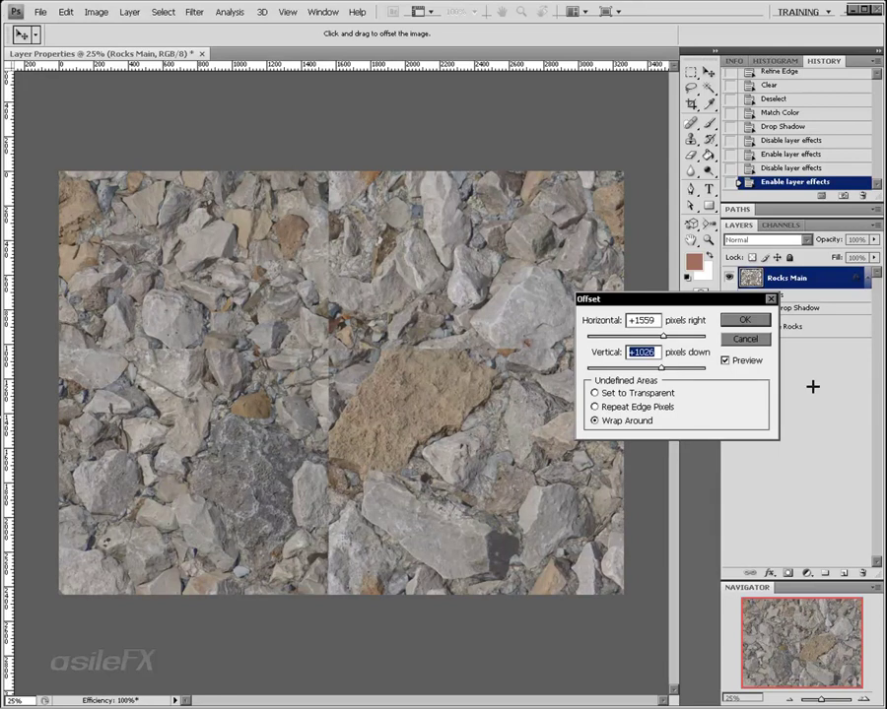
pyautogui.click(746, 339)
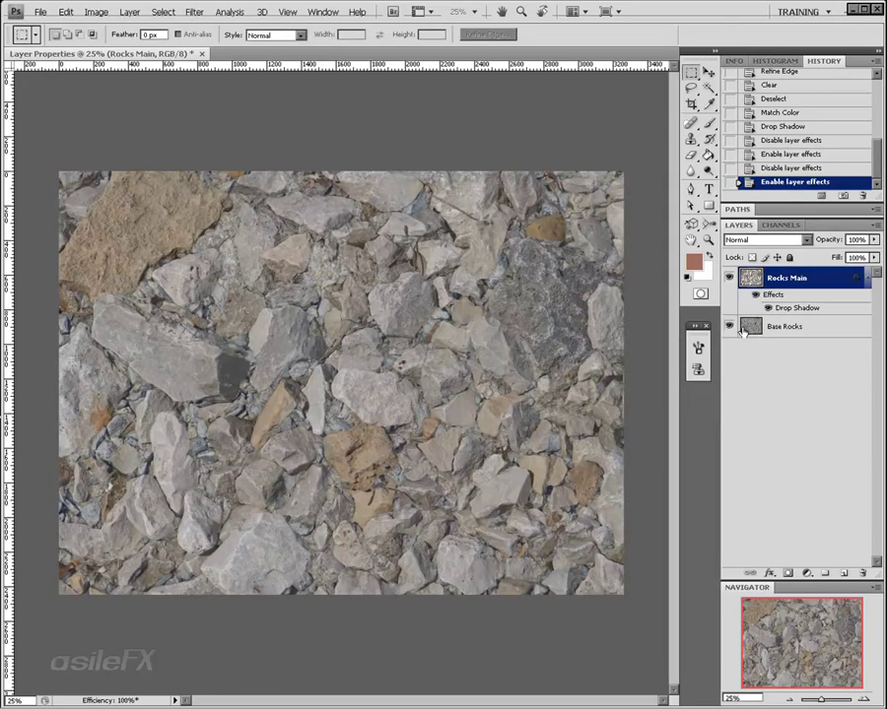
# Compare the original Layer Properties history snapshot with the blended result, returning to the latest Enable layer effects state
pyautogui.moveTo(871, 149); pyautogui.dragTo(871, 86)
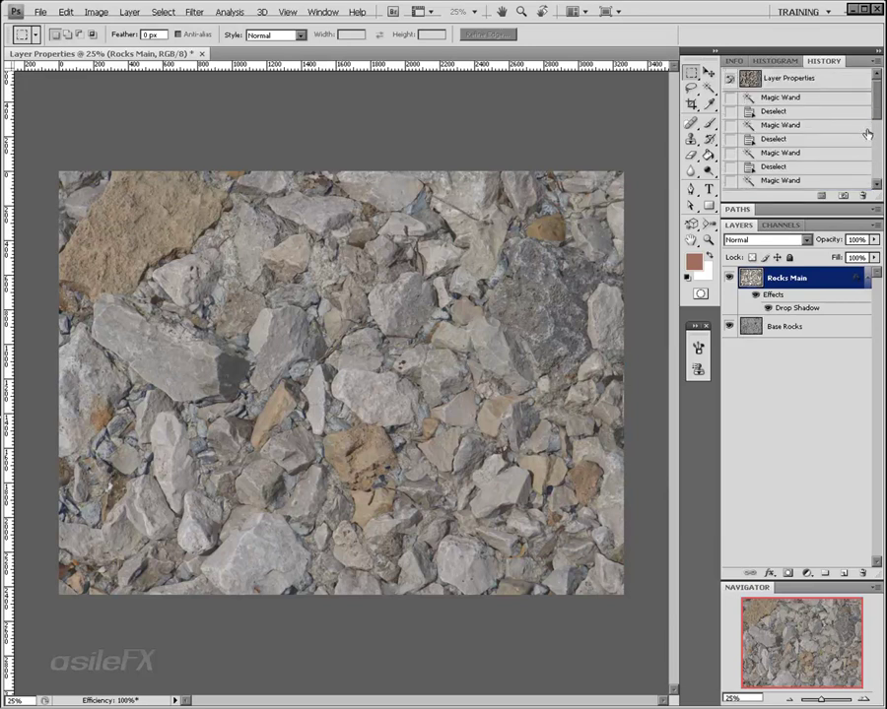
pyautogui.click(834, 79)
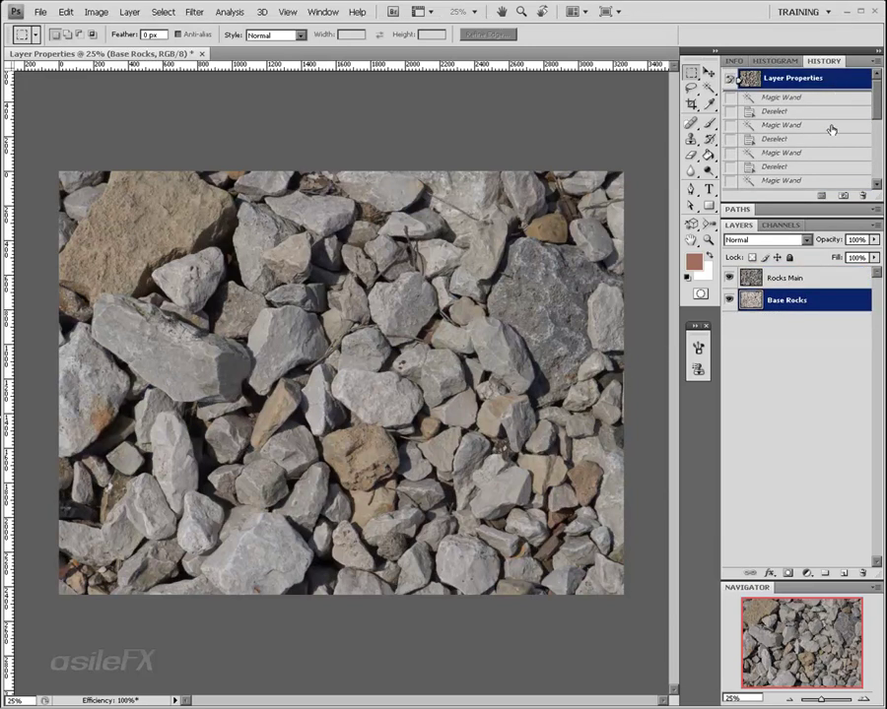
pyautogui.scroll(-6, 831, 168)
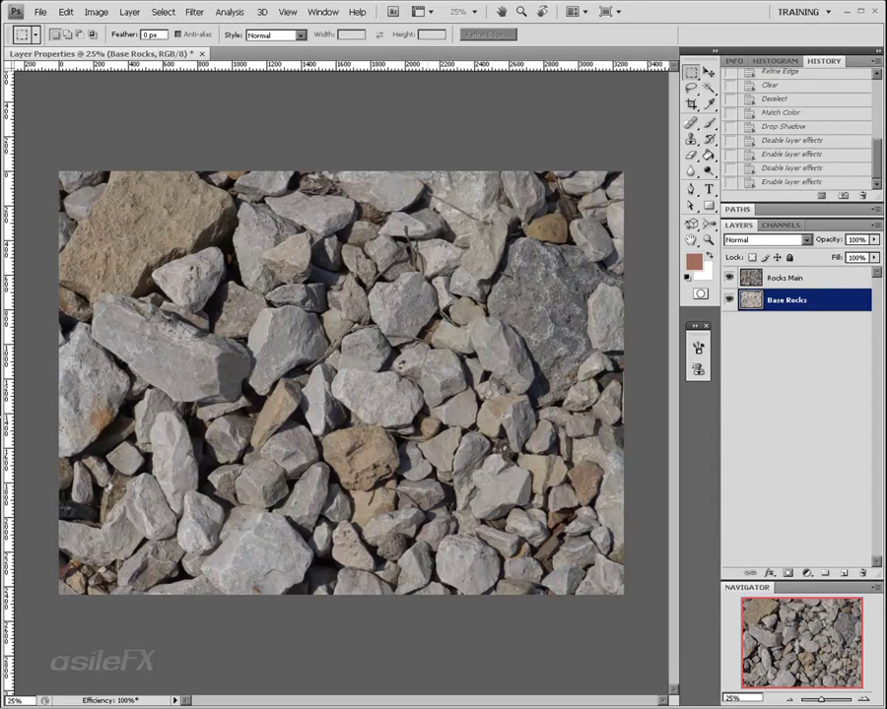
pyautogui.click(798, 182)
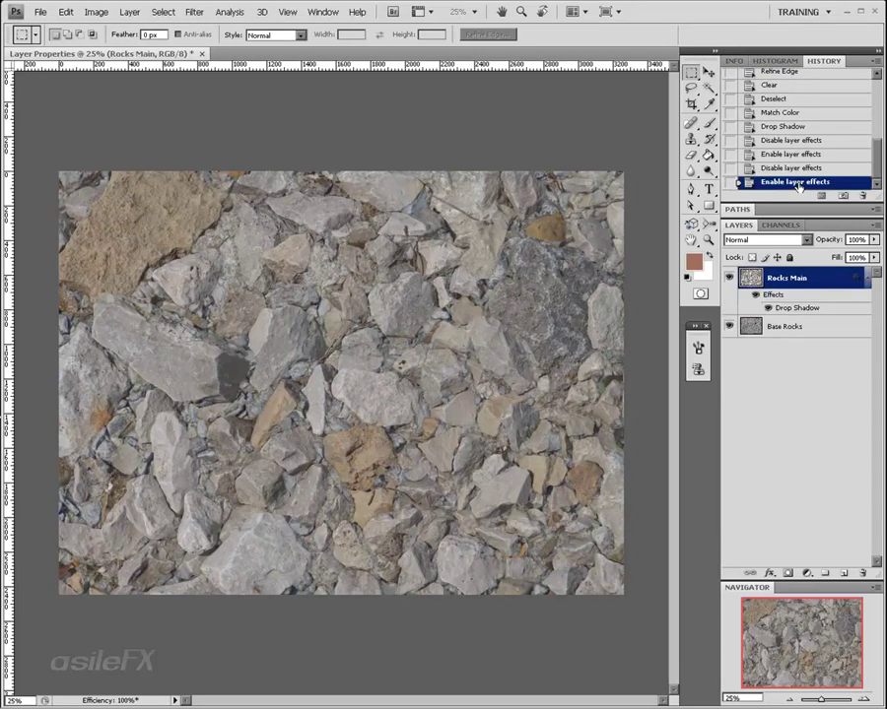